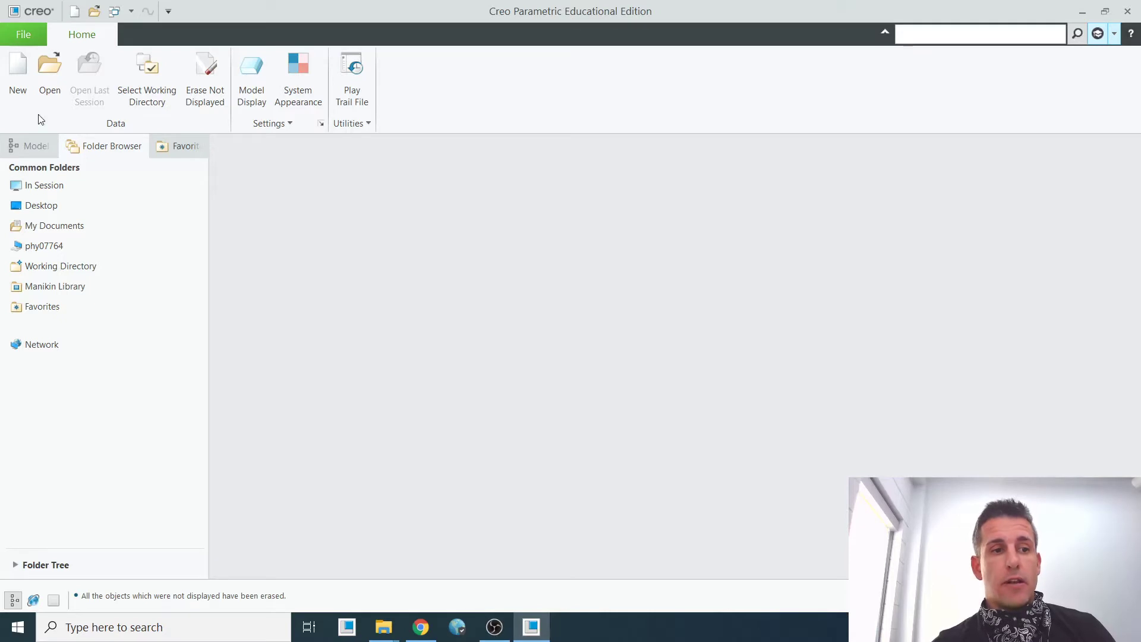
Step: Create a new Part/Solid file named ExtrudePractice
click(9, 81)
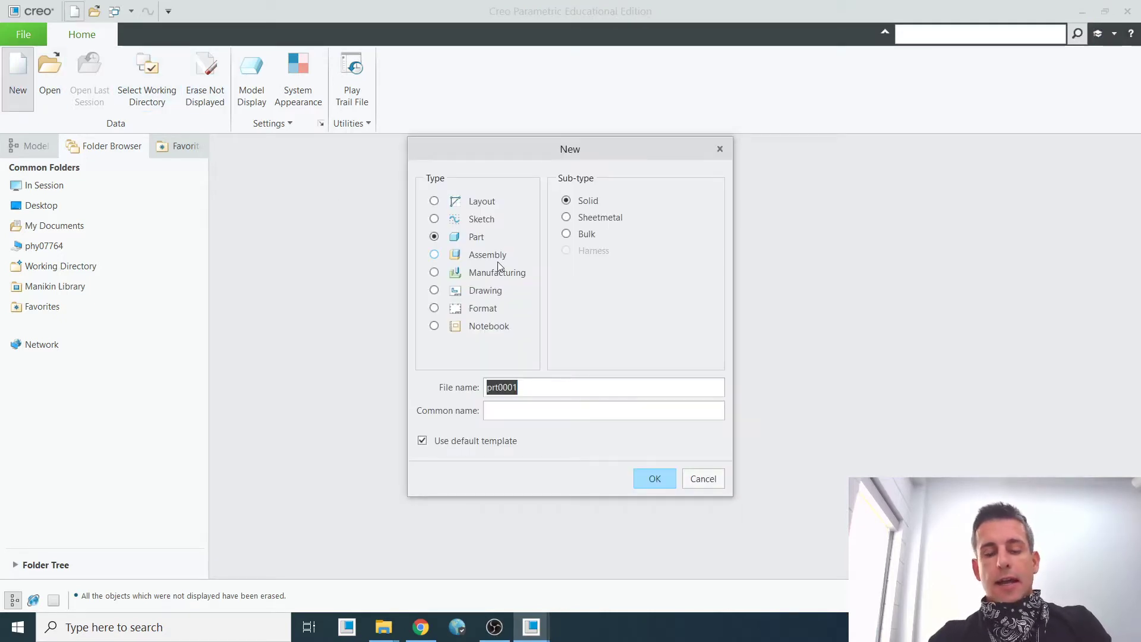
text(Extr)
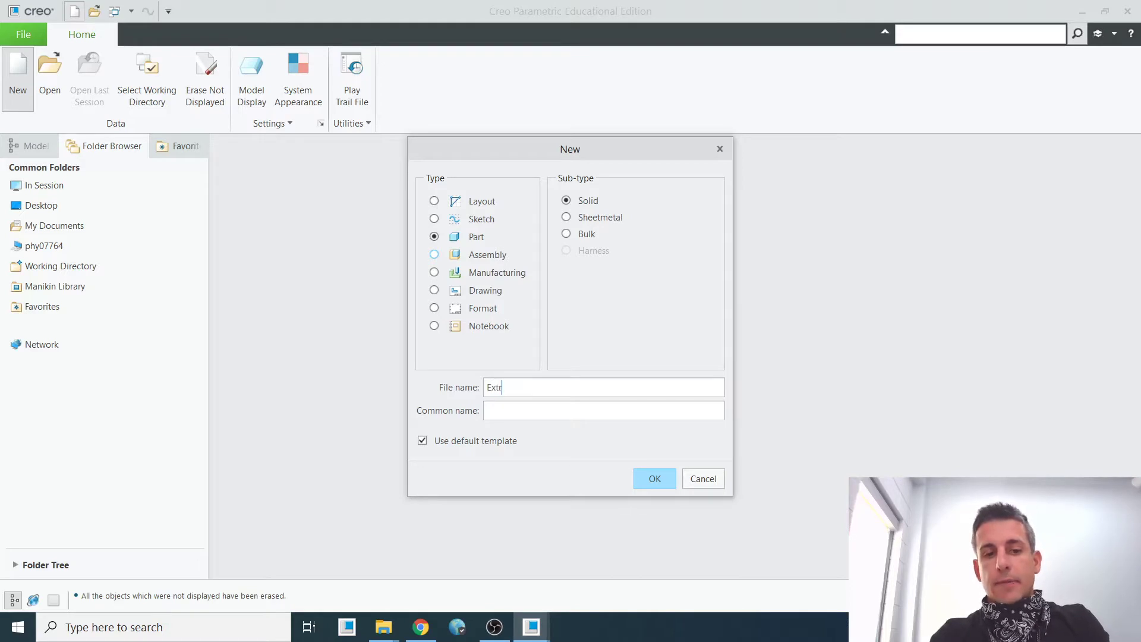
text(udePr)
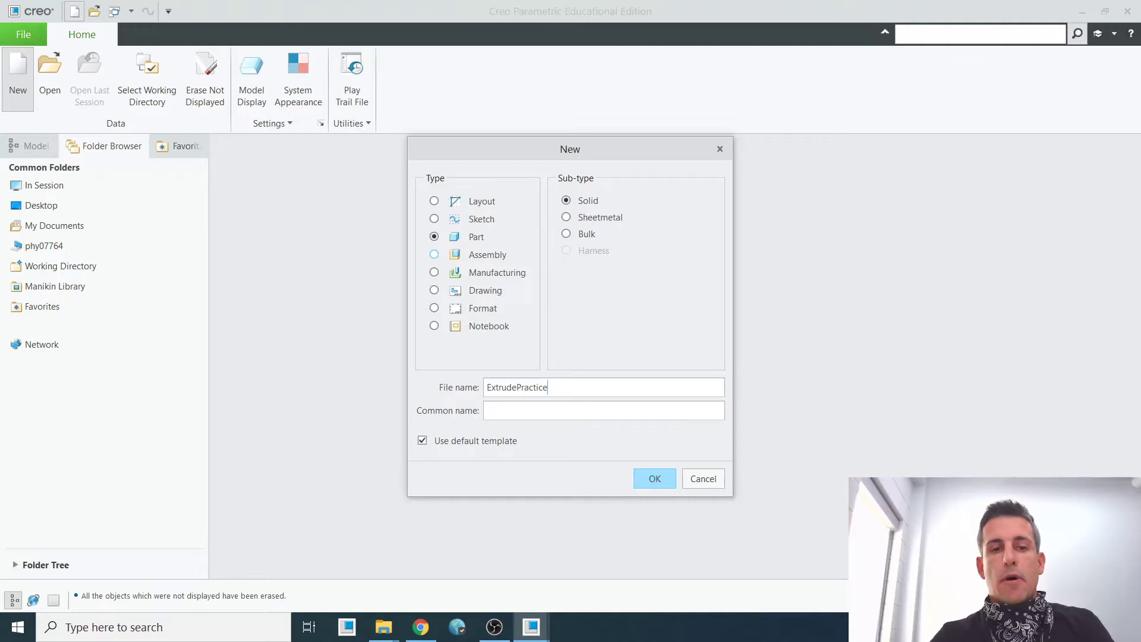
text(actice)
click(641, 484)
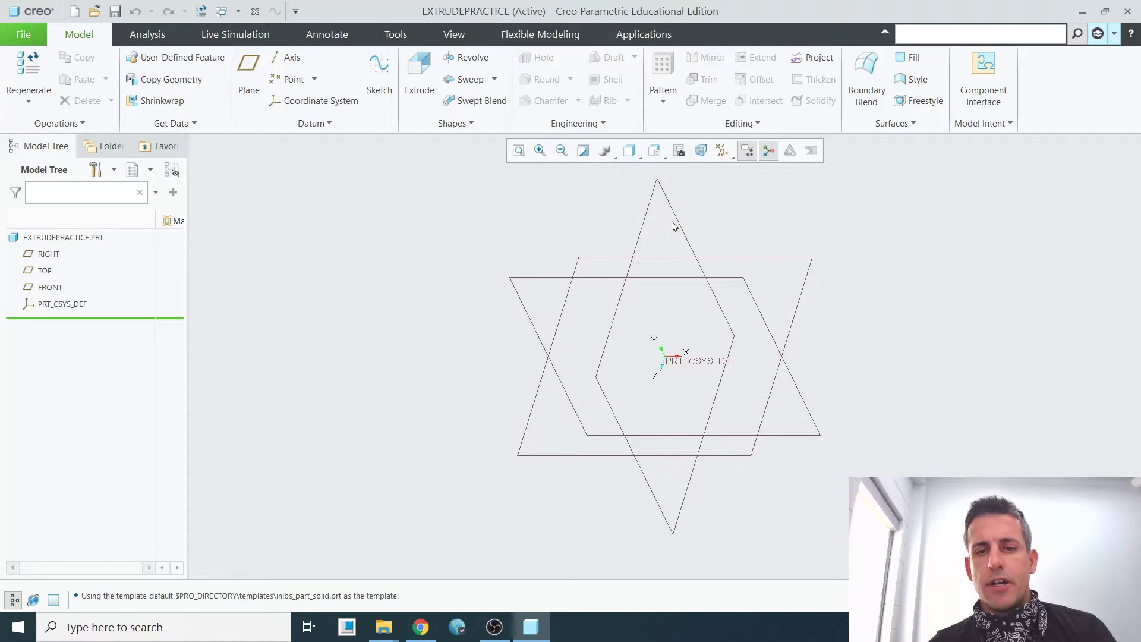
Step: Select the TOP datum plane as the sketching plane
click(772, 261)
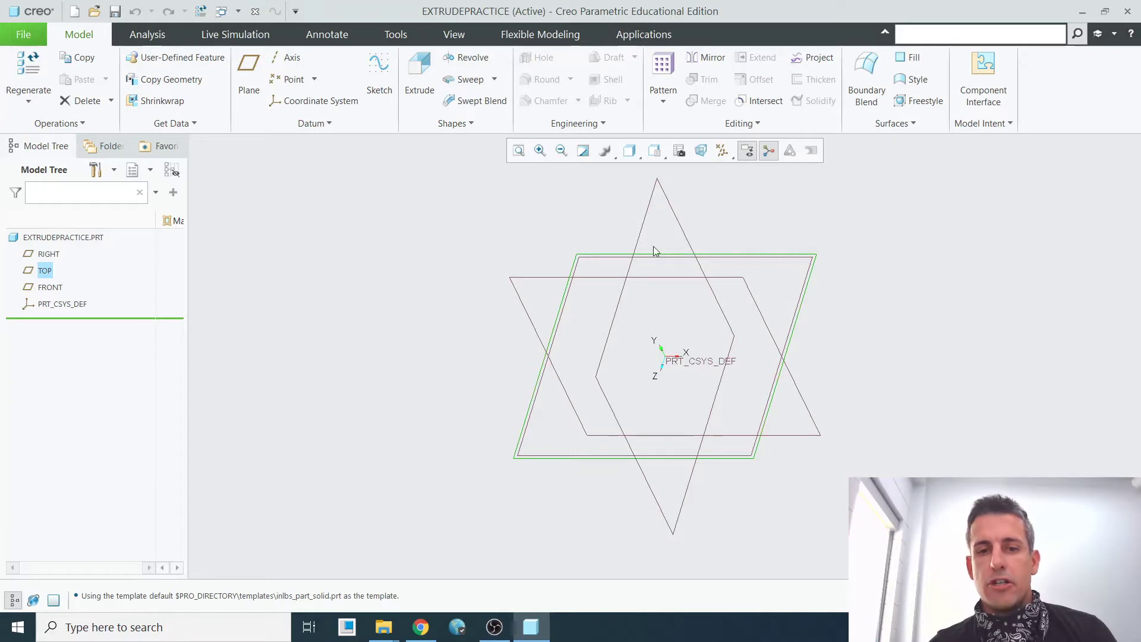
Step: Sketch on TOP a closed four-sided line outline starting and ending at the origin
click(385, 74)
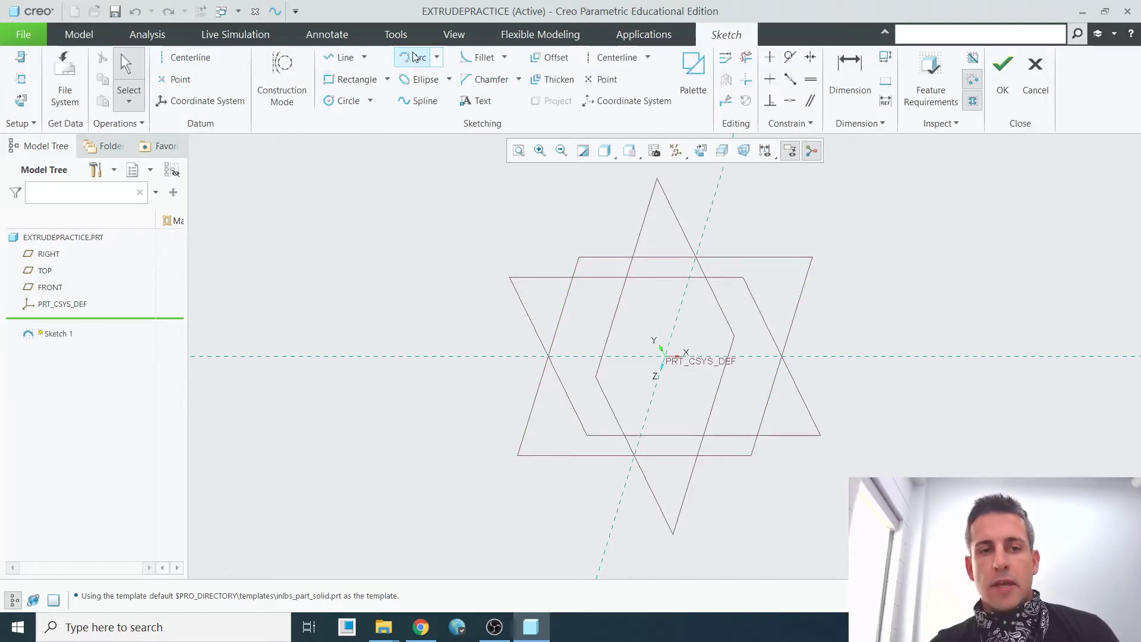
click(343, 58)
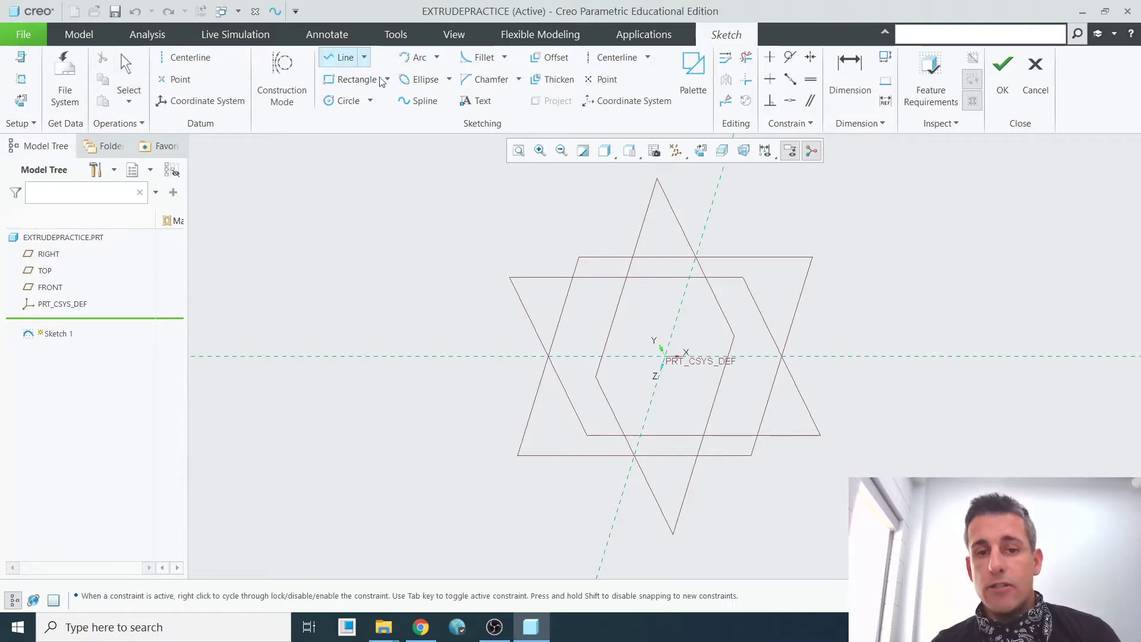
click(666, 356)
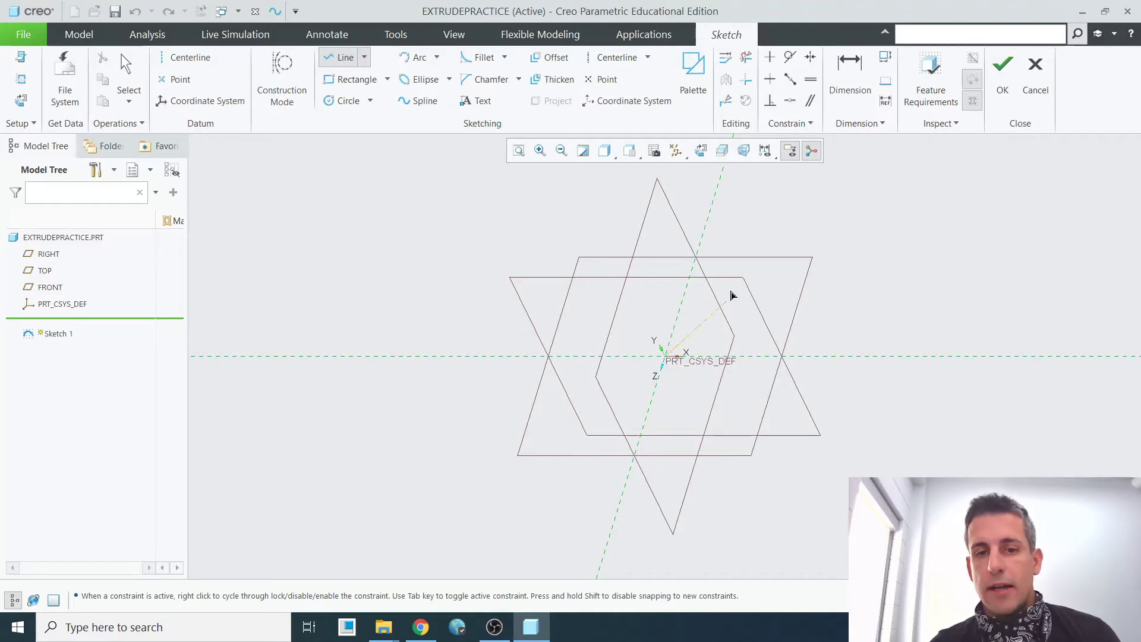
click(759, 223)
click(878, 324)
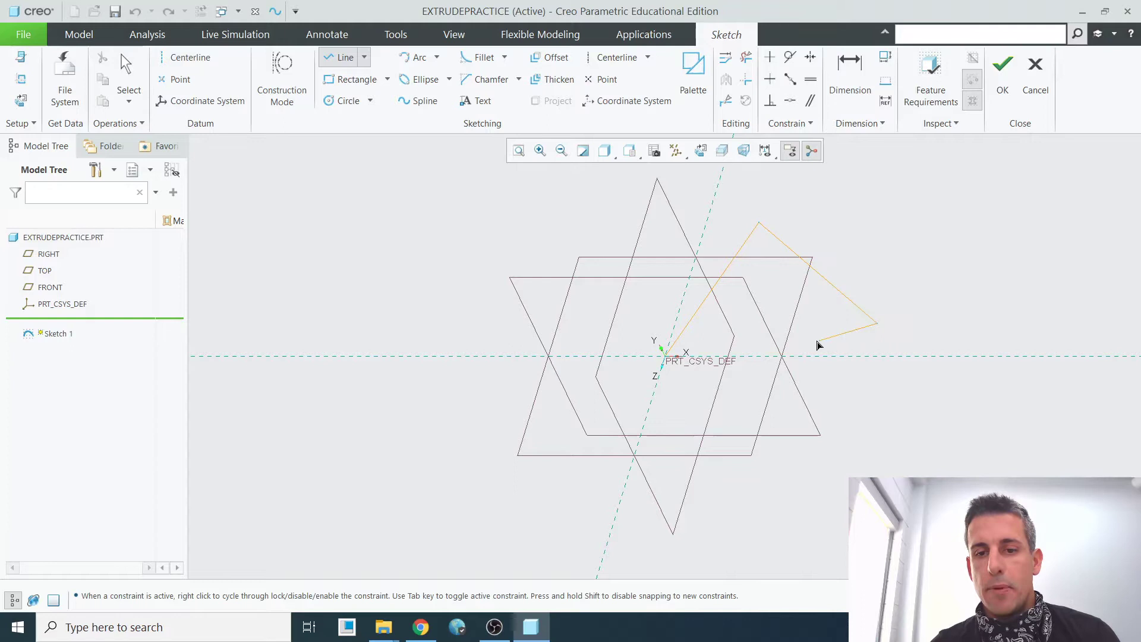
click(773, 356)
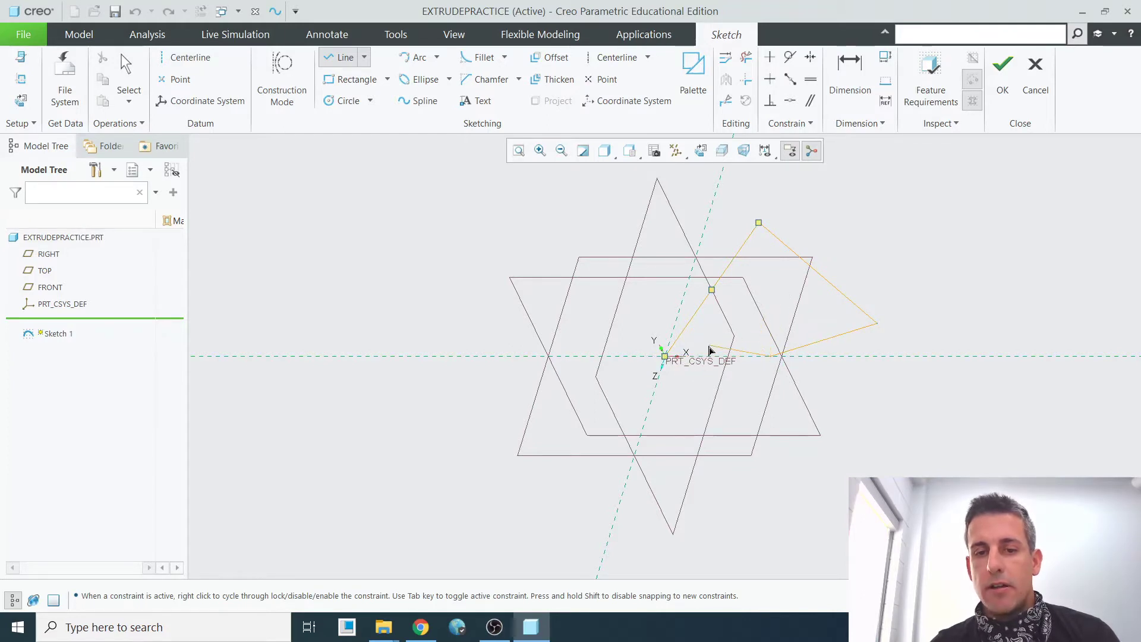
click(665, 356)
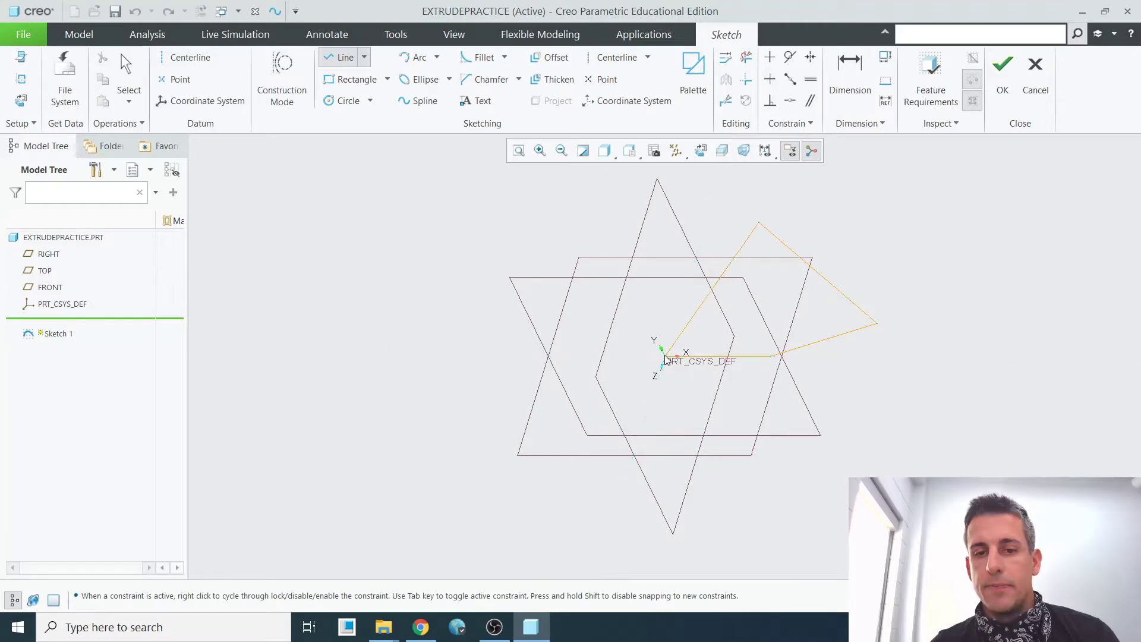
middle_click(606, 246)
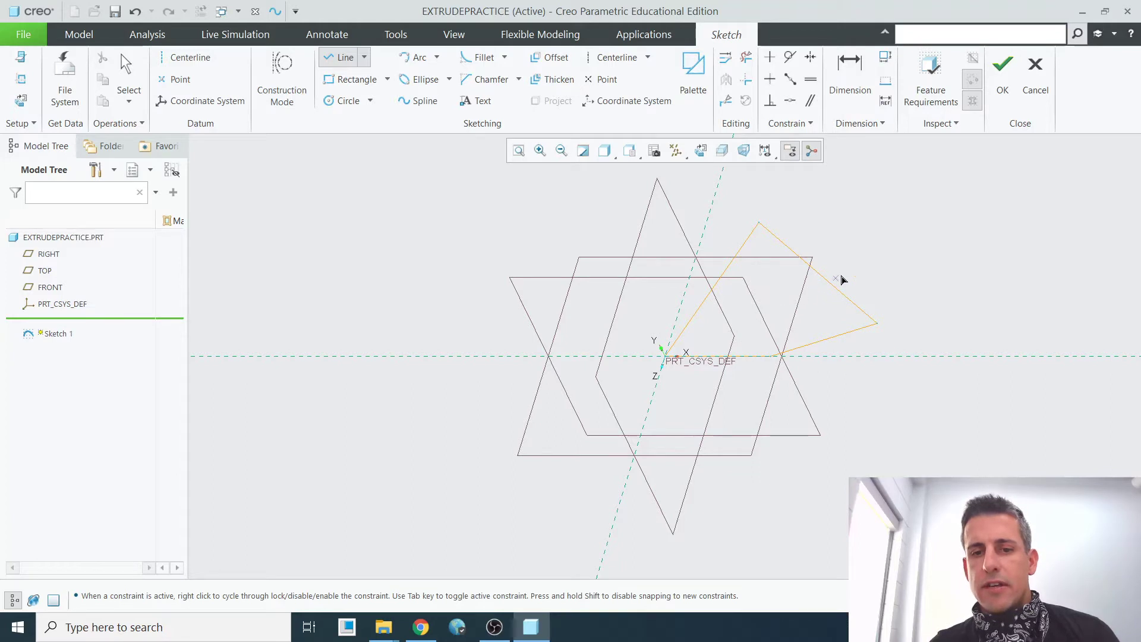
scroll(832, 270, up, 3)
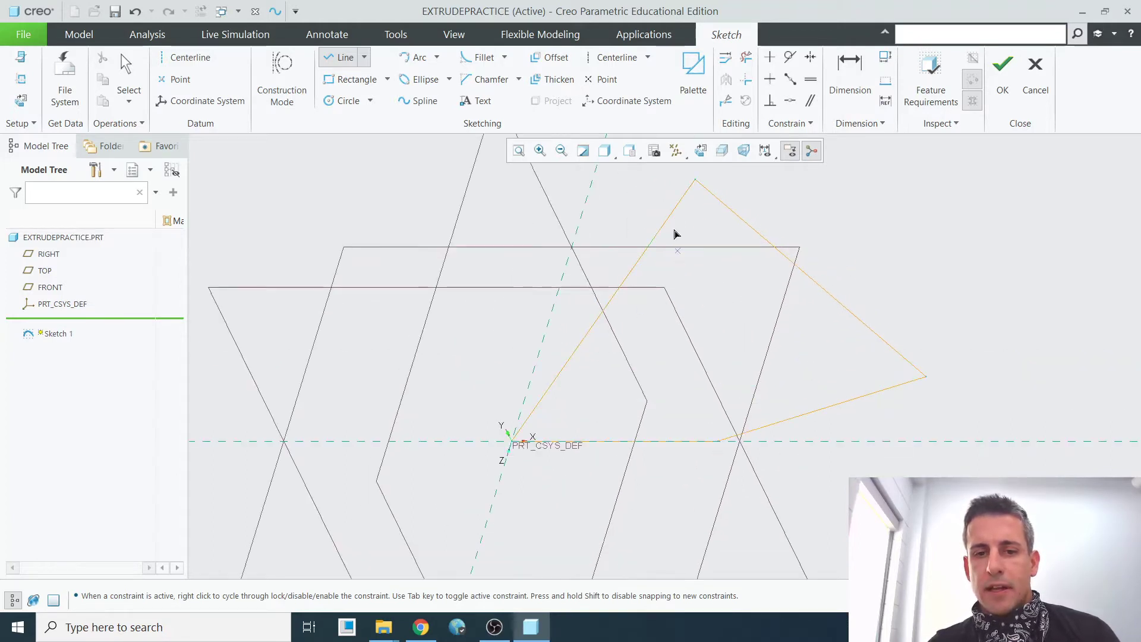
scroll(705, 316, down, 3)
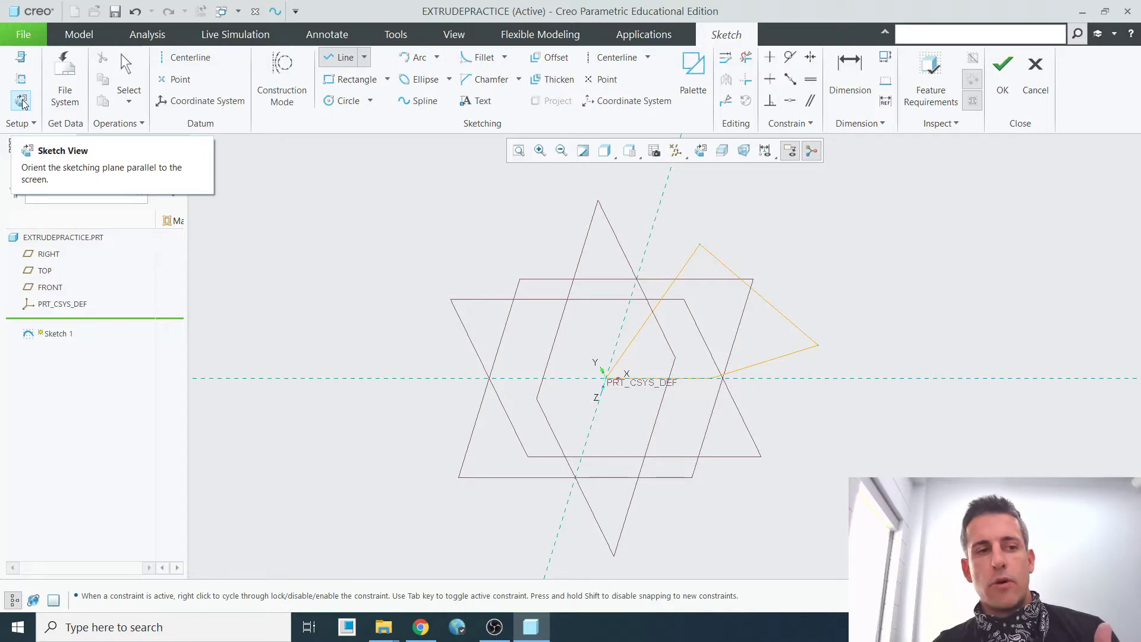
Step: Orient the sketch flat to the screen and exit the Line tool
click(23, 102)
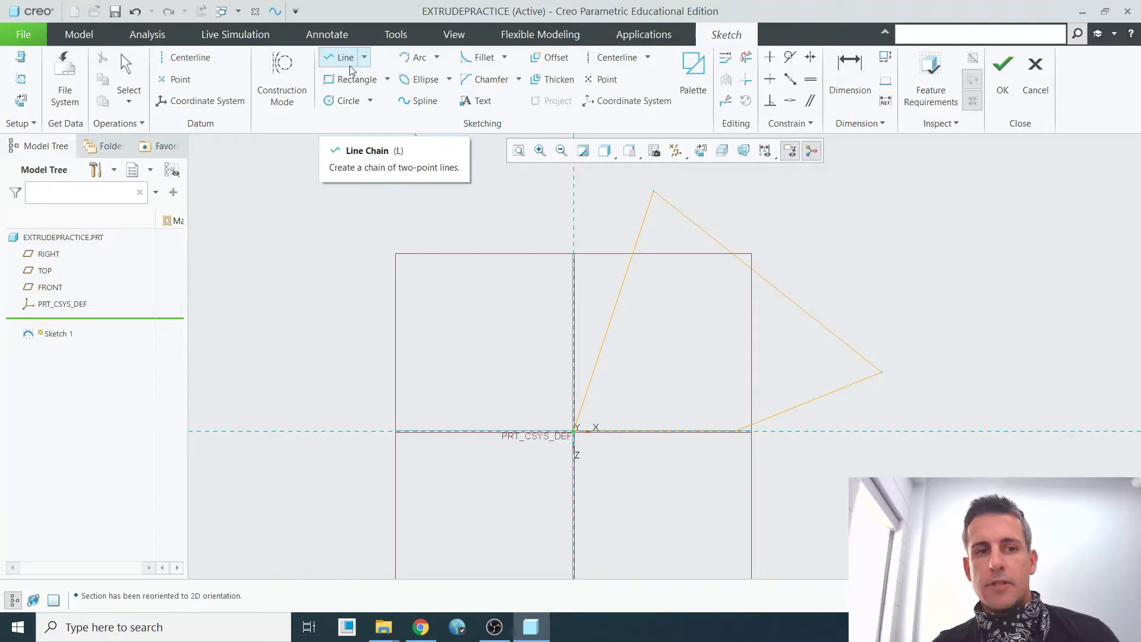
middle_click(532, 229)
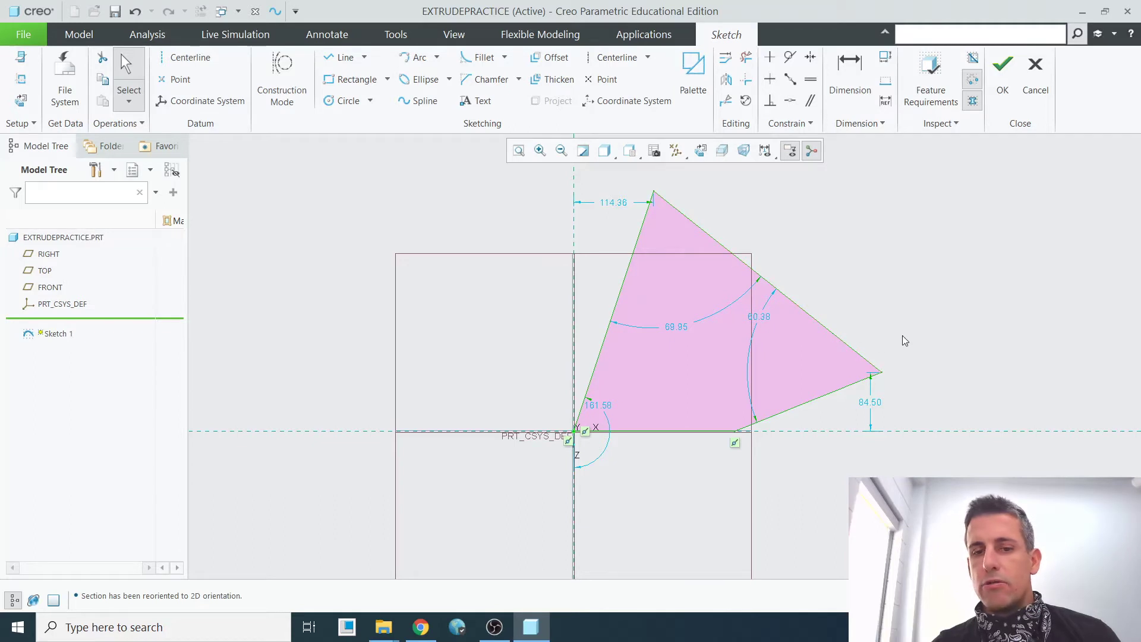
click(866, 299)
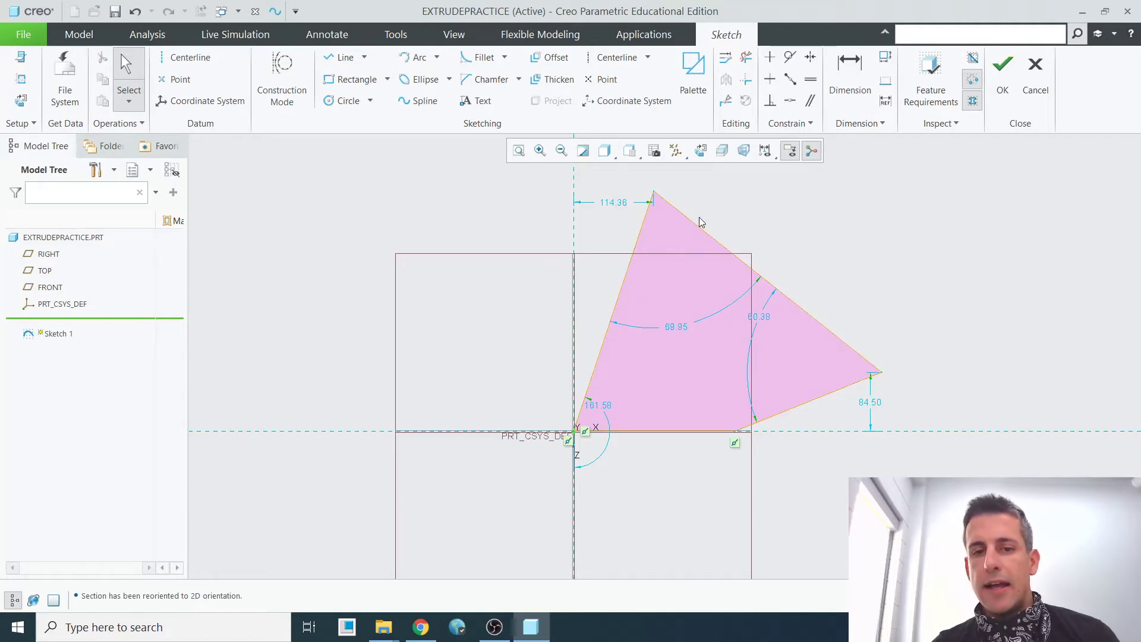
Step: Delete all four edges of the outline one by one
click(717, 243)
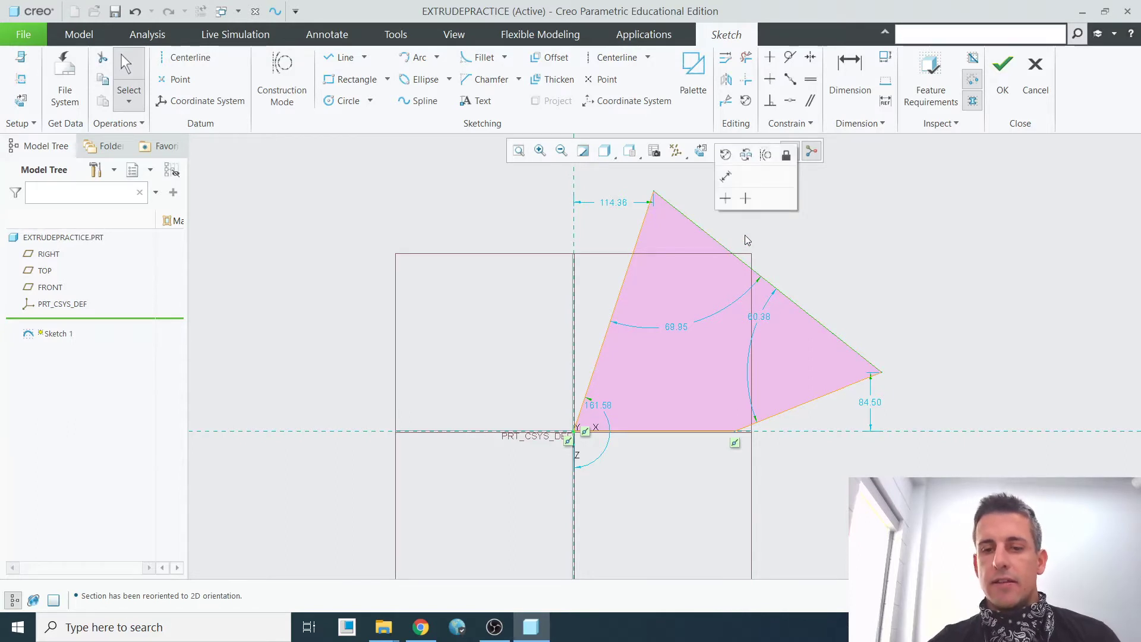
key(Delete)
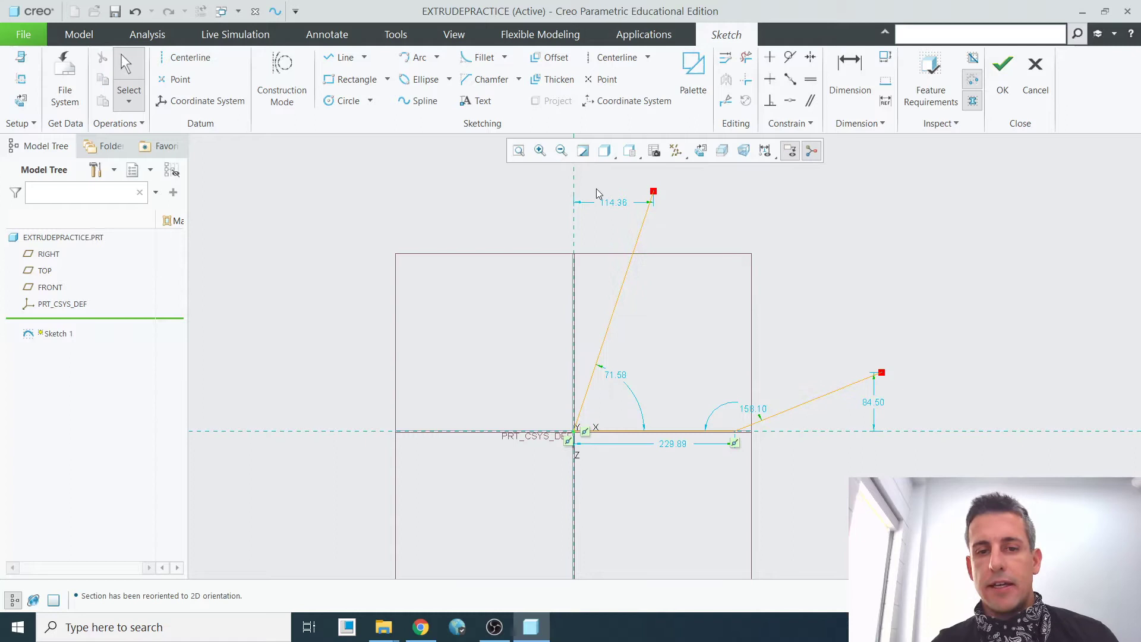
click(618, 293)
key(Delete)
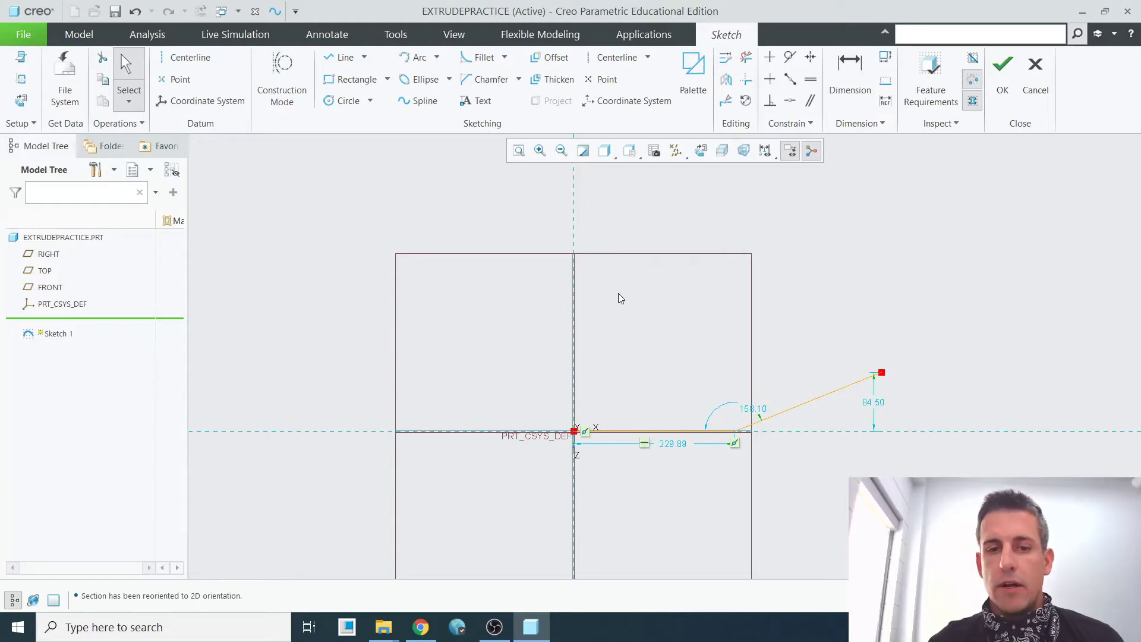
click(658, 432)
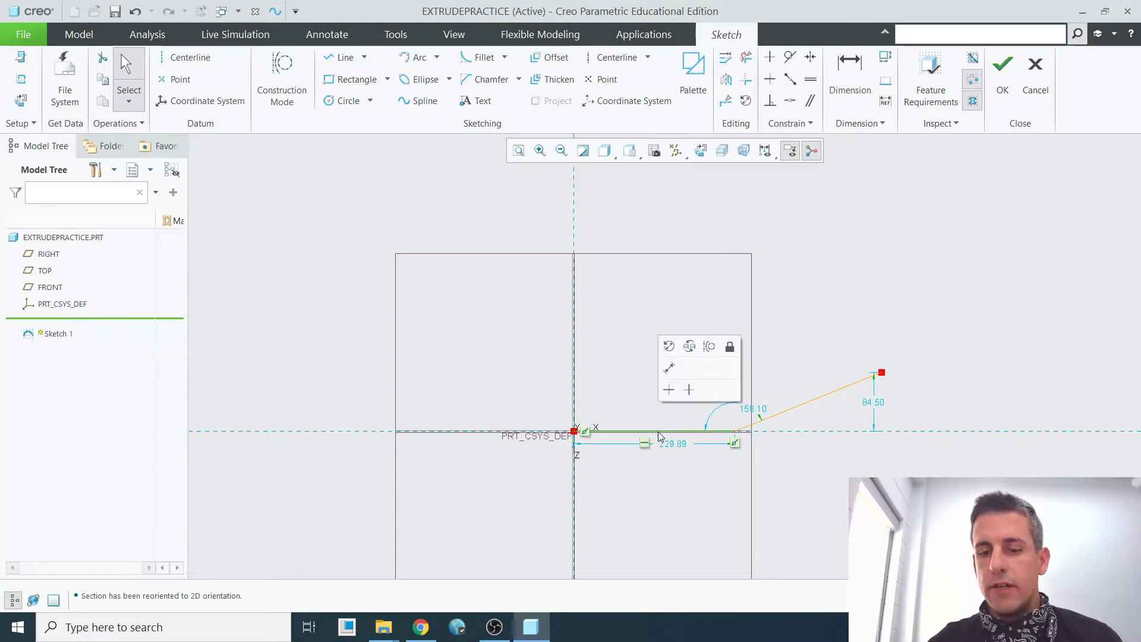
key(Delete)
click(782, 411)
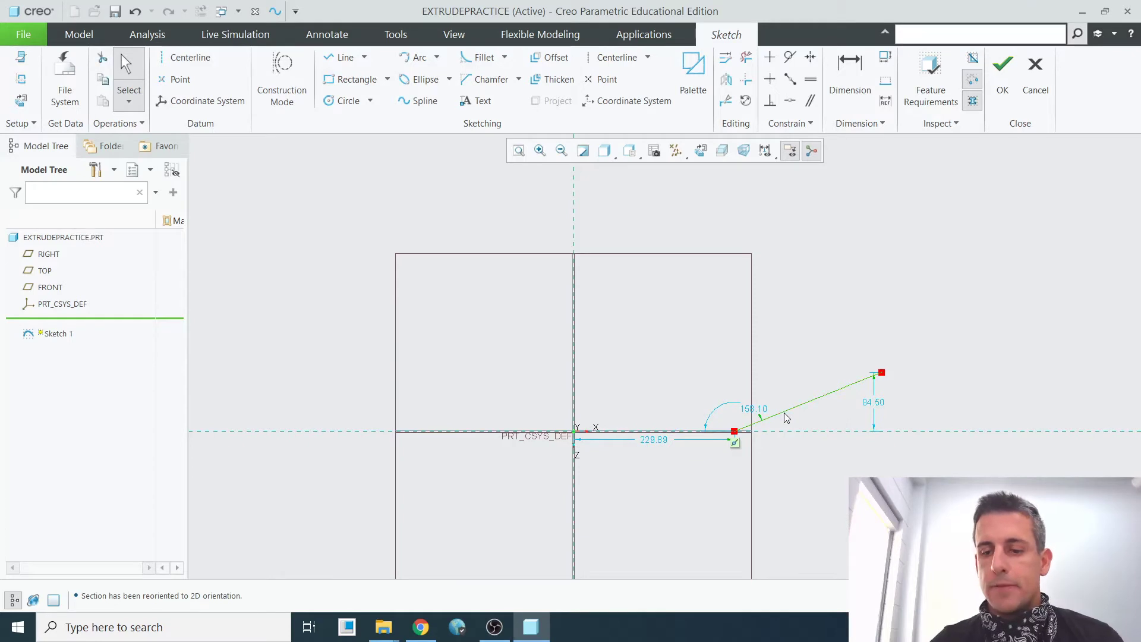
key(Delete)
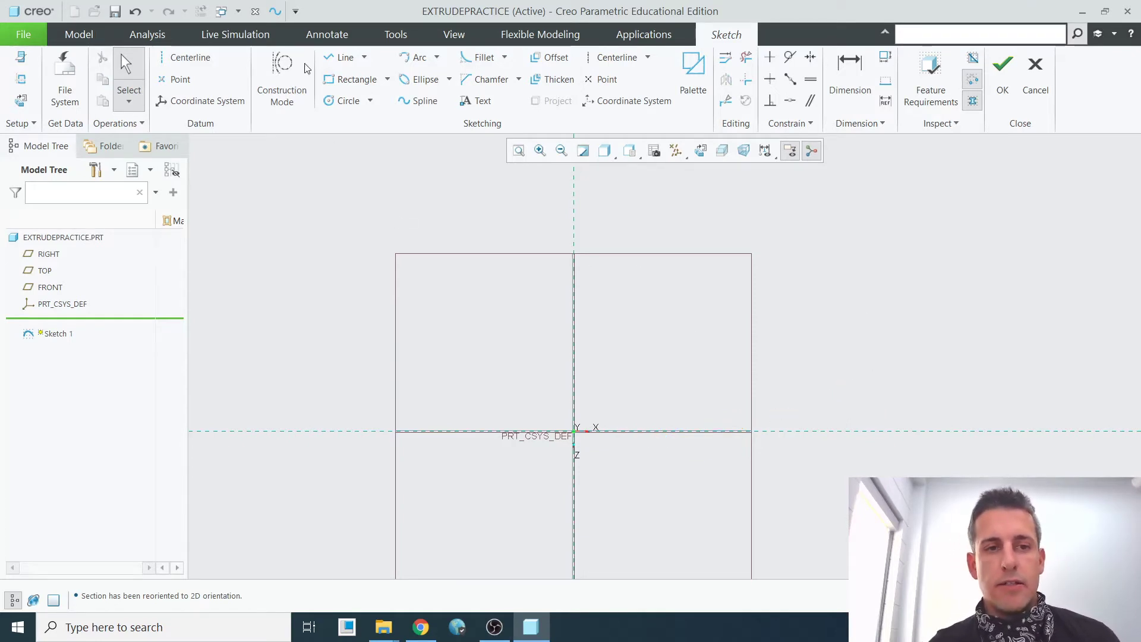
Step: Draw a corner rectangle from the origin extending up and to the right
click(337, 81)
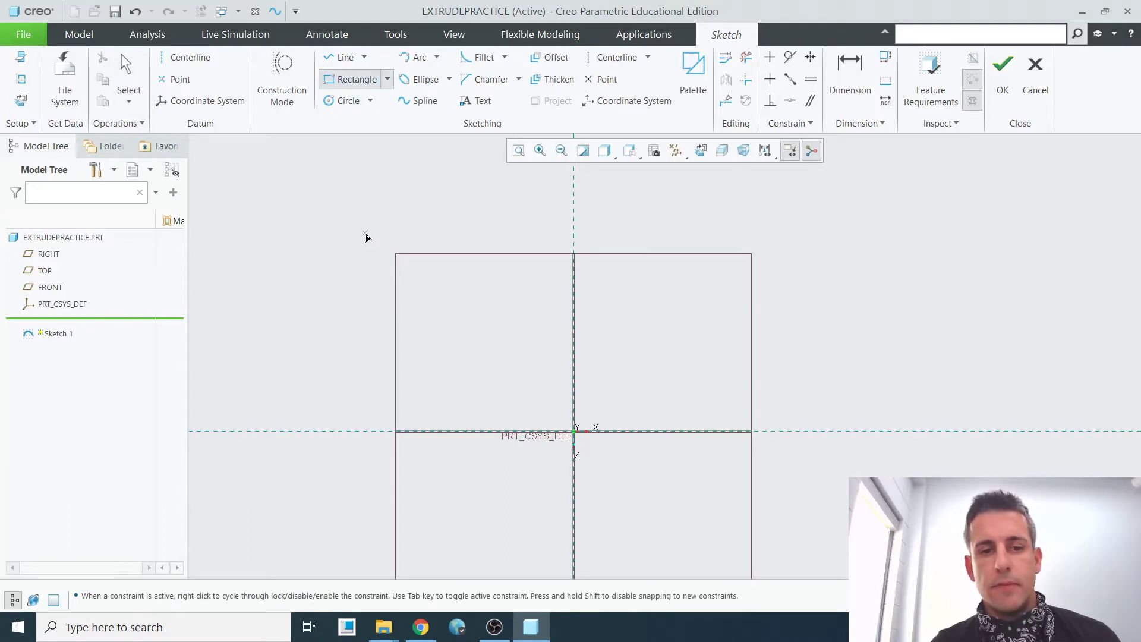
click(567, 433)
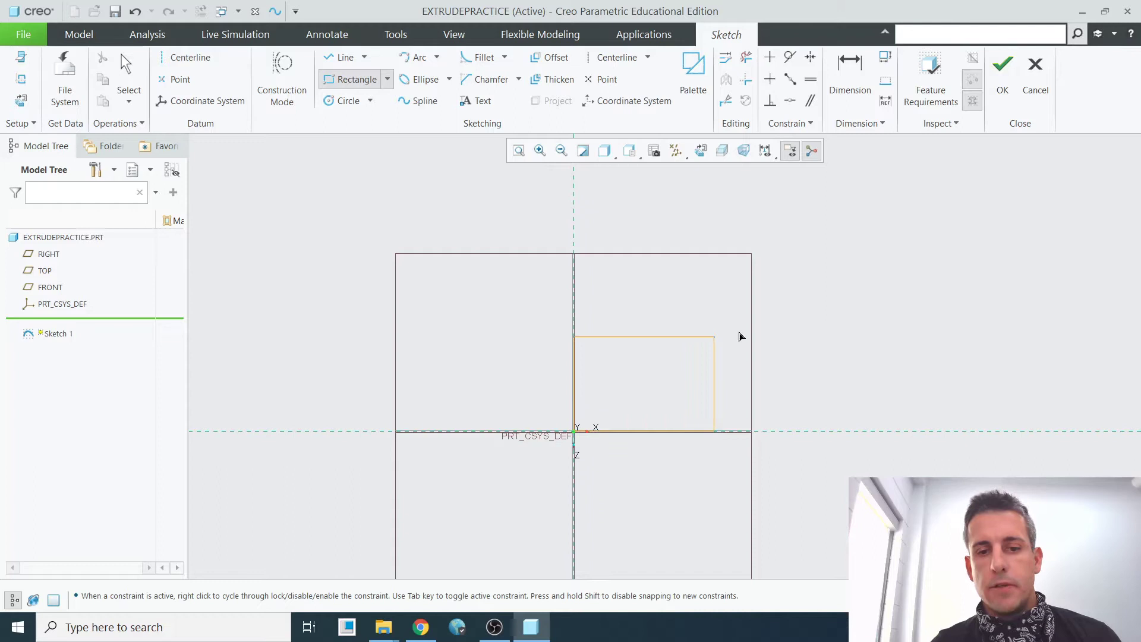
click(828, 271)
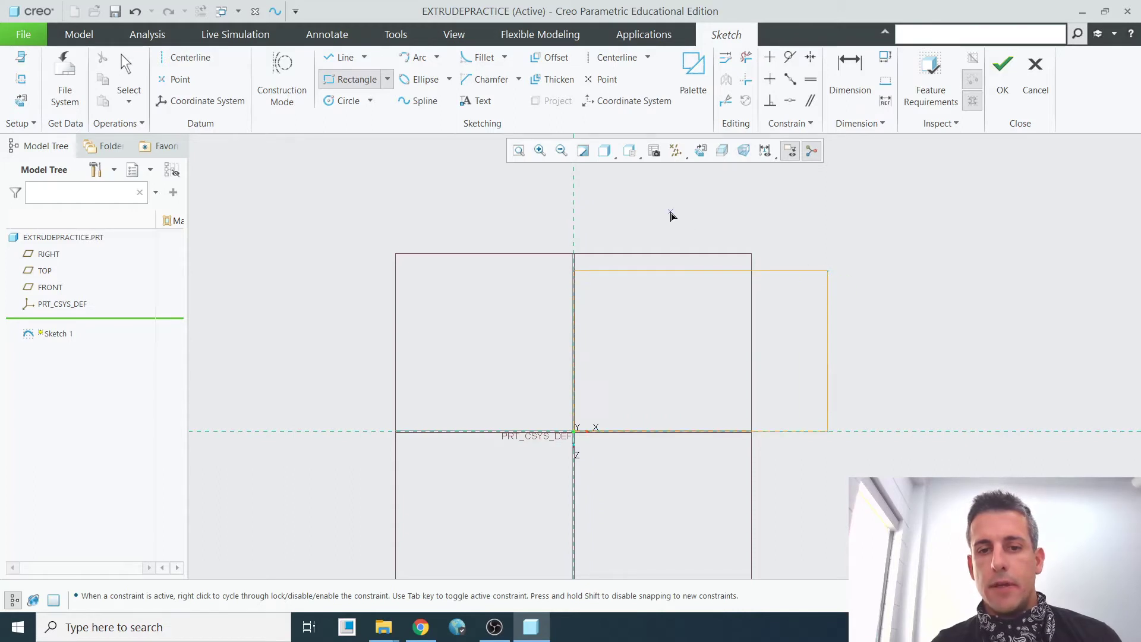
middle_click(637, 243)
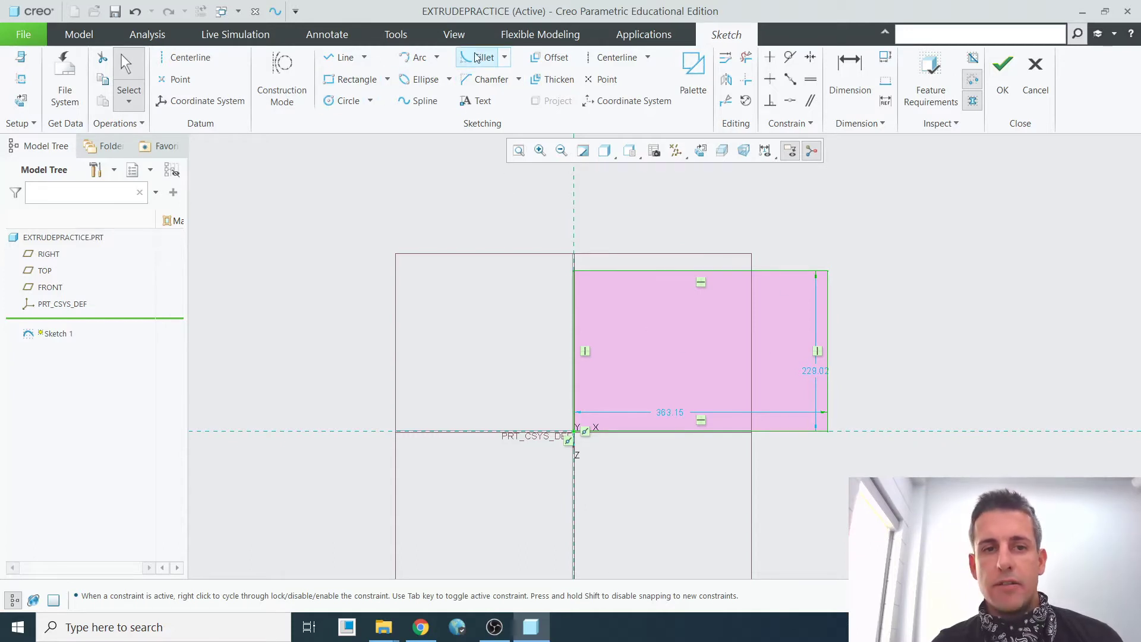
Step: Cancel an attempted center rectangle, keeping the corner rectangle, and view the sketch flat-on
click(389, 79)
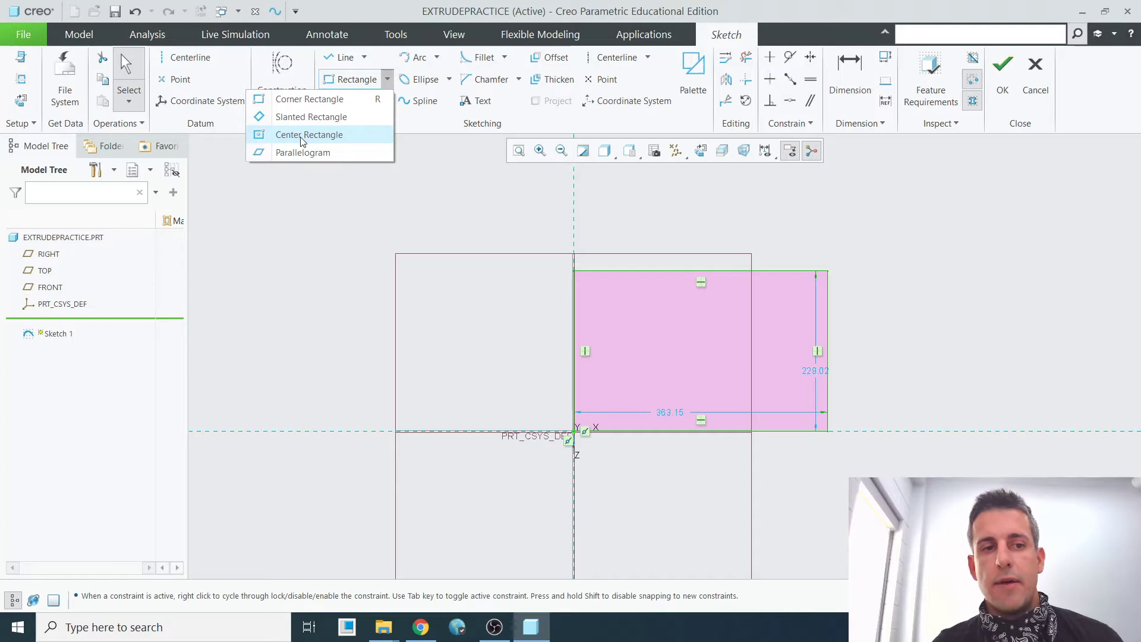
click(306, 135)
click(576, 439)
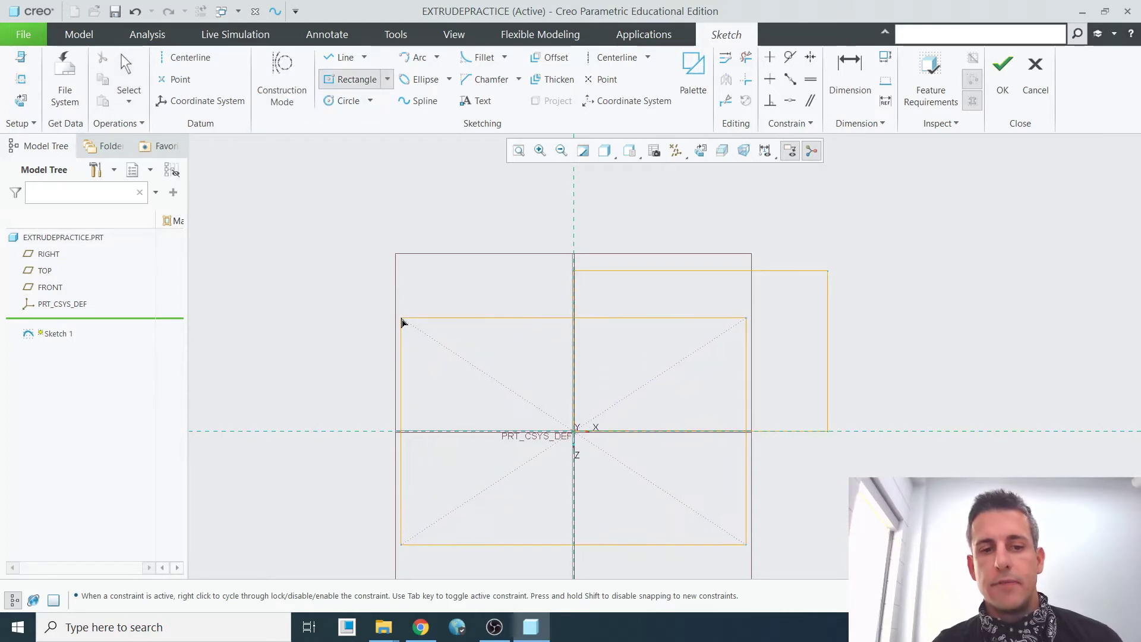
click(402, 320)
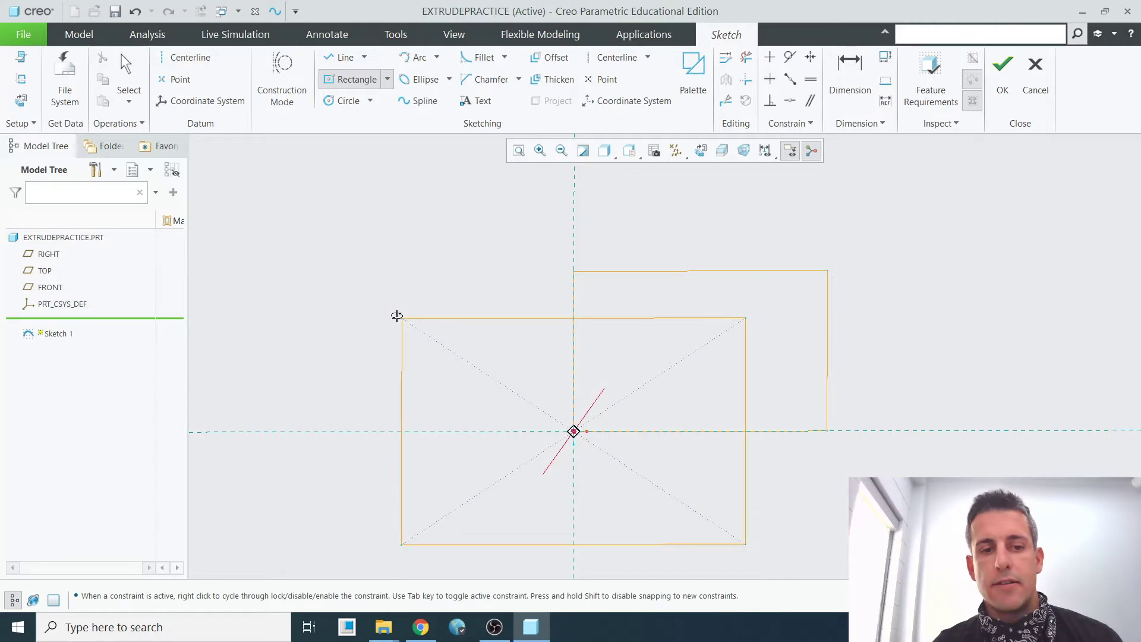
middle_click(397, 316)
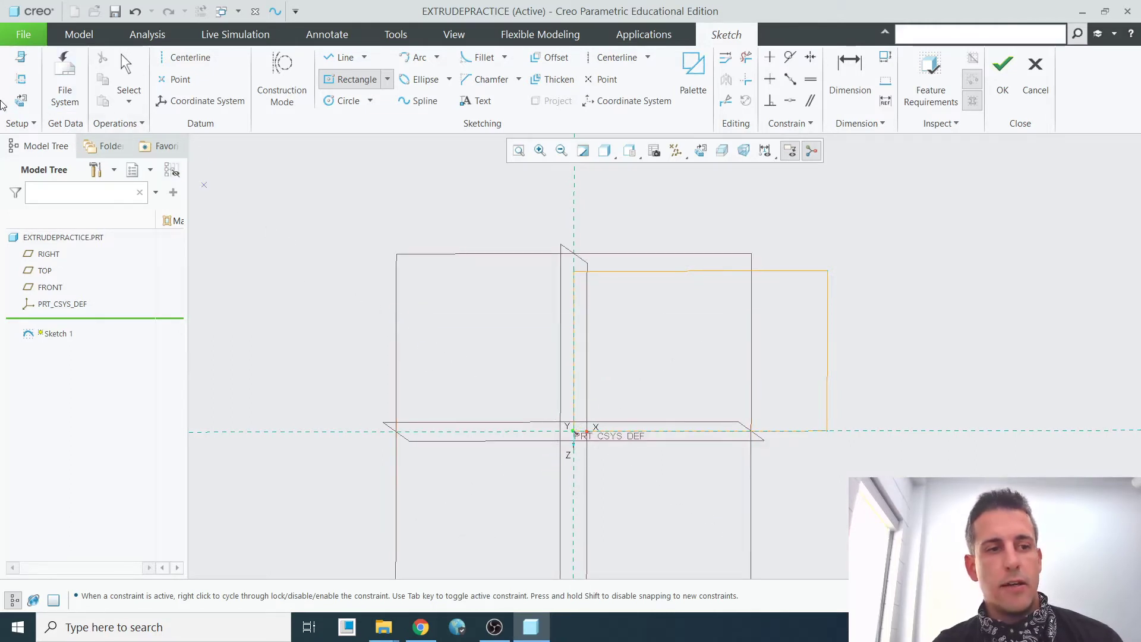
click(21, 101)
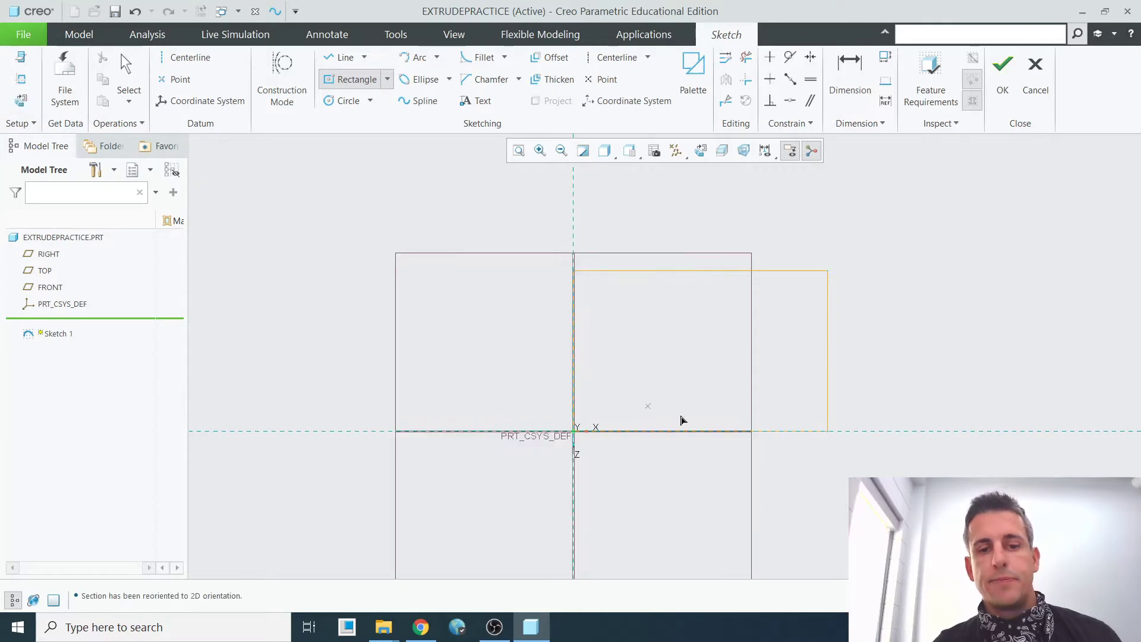
middle_click(591, 331)
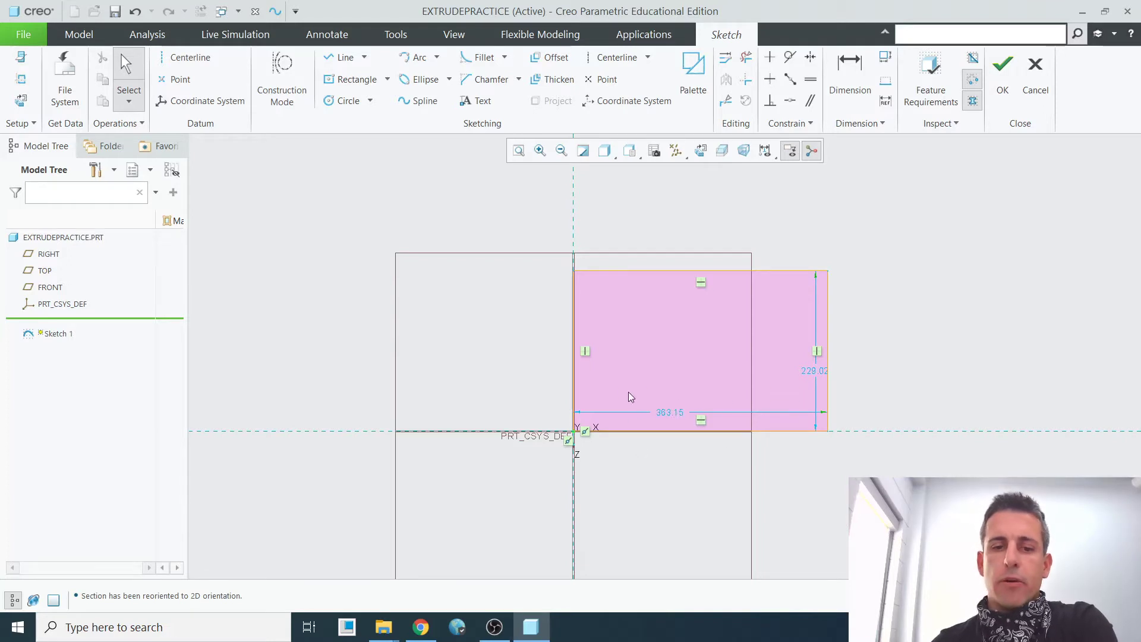
Step: Dimension the rectangle 2.00 wide and 3.00 tall, then restore the flat sketch view
double_click(669, 412)
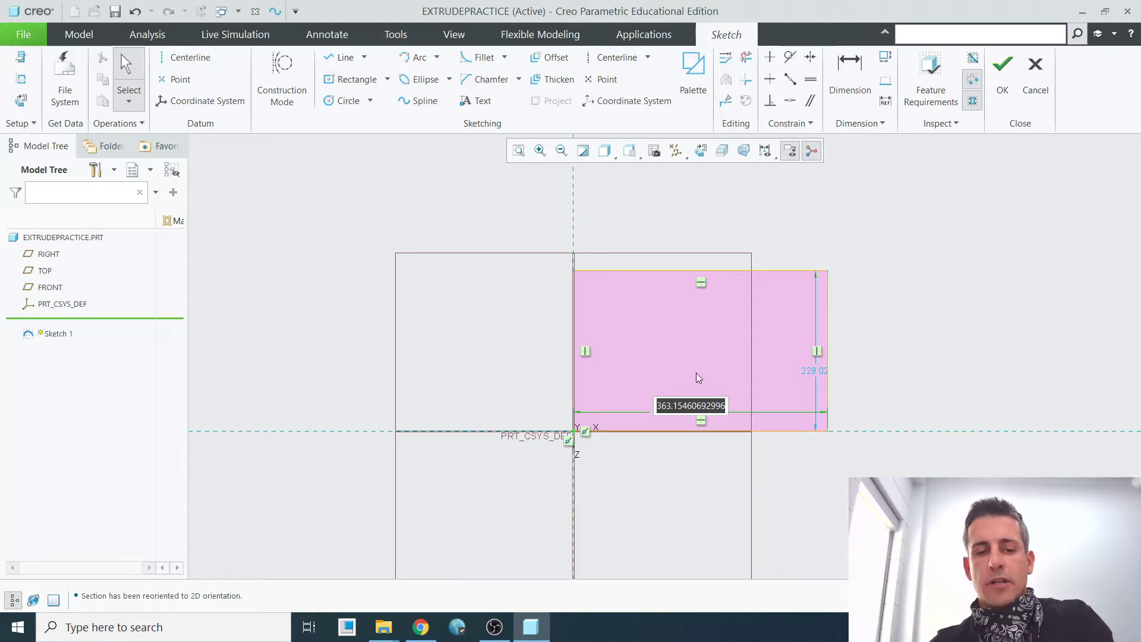
text(20)
key(Return)
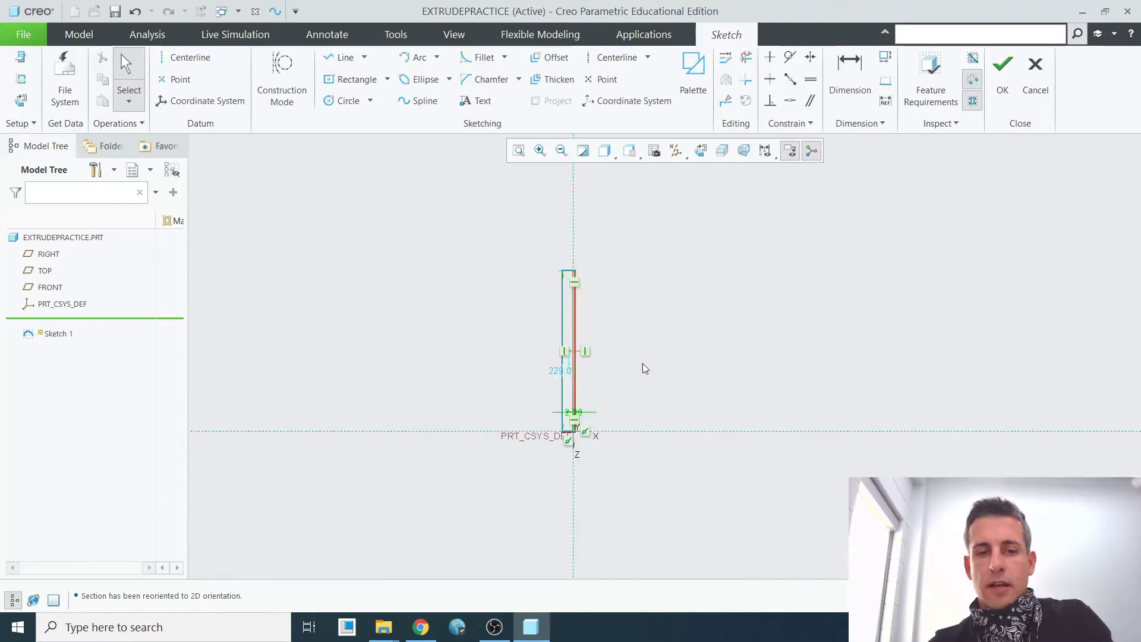
scroll(569, 375, down, 4)
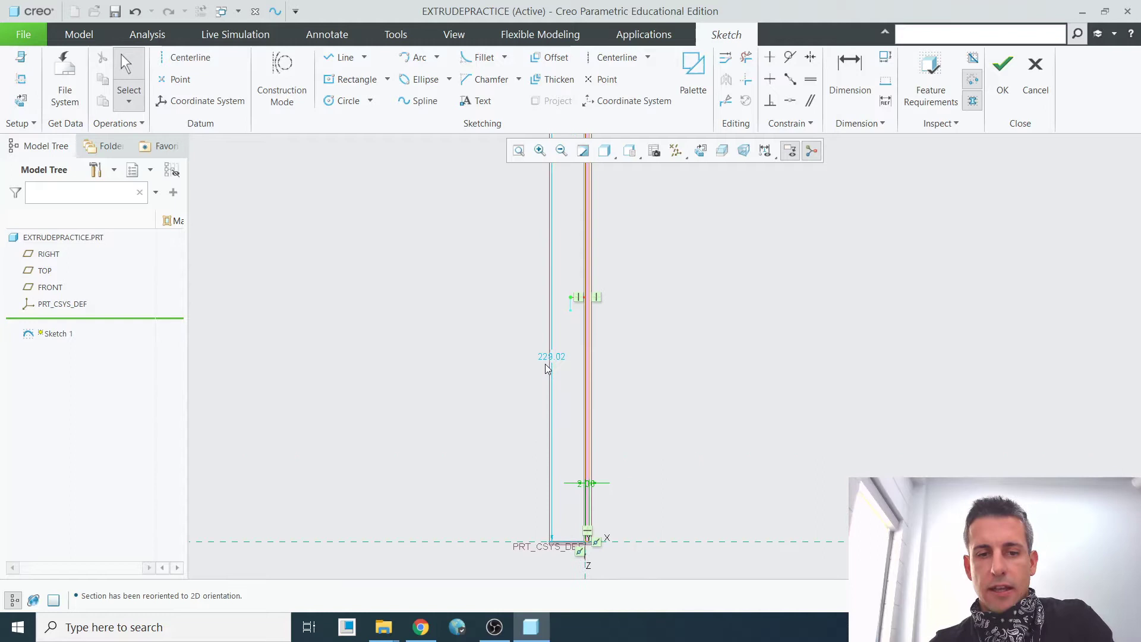
double_click(551, 358)
text(3)
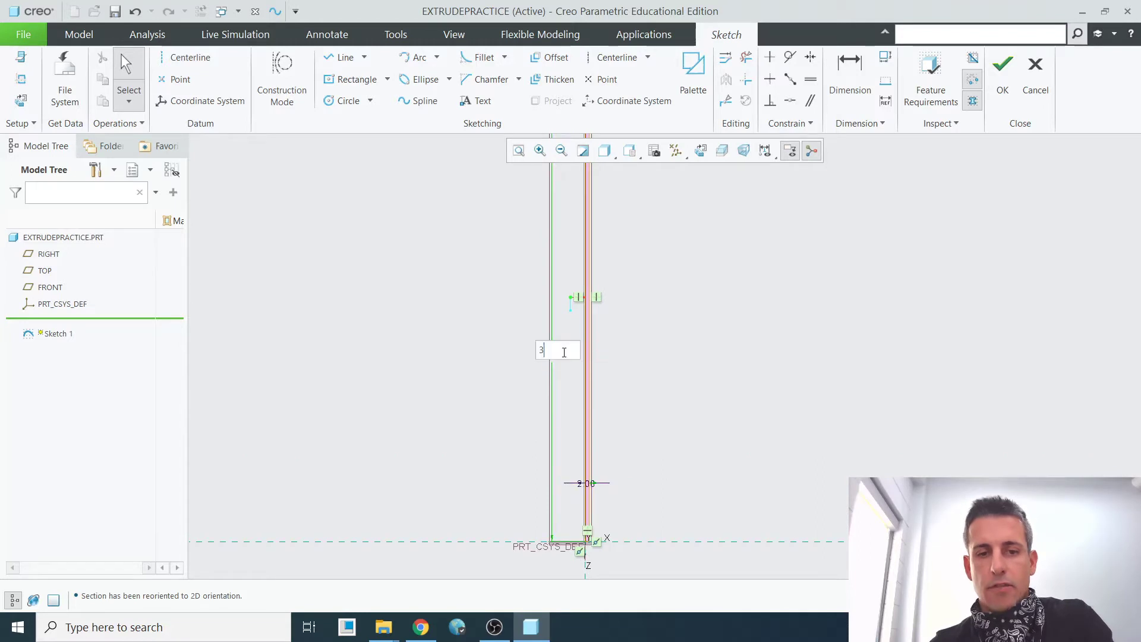
key(Return)
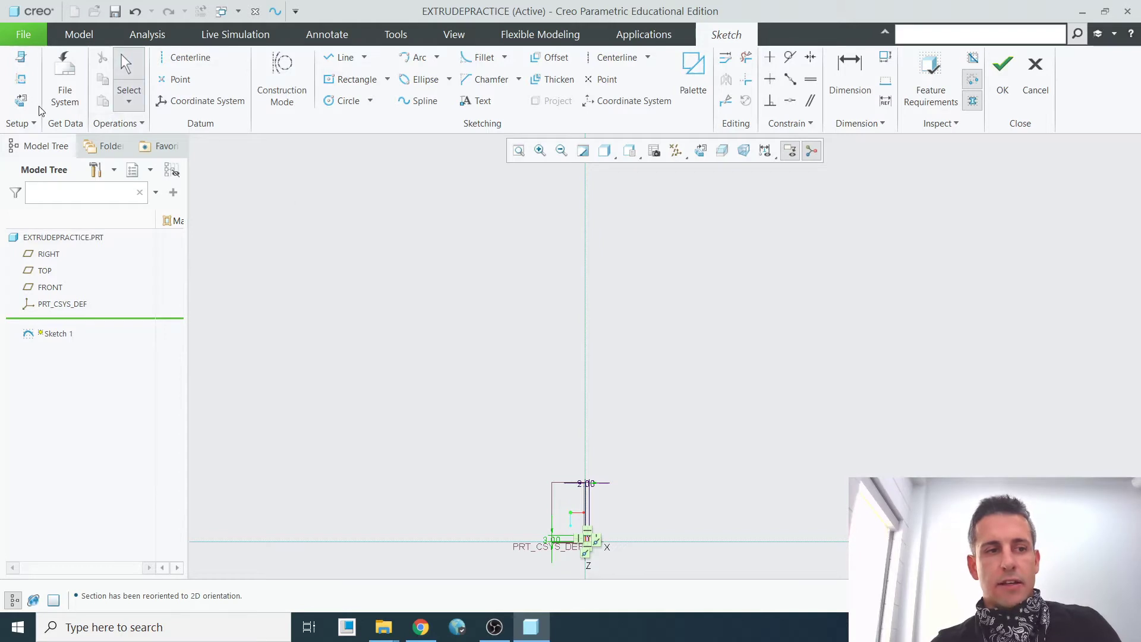
click(21, 101)
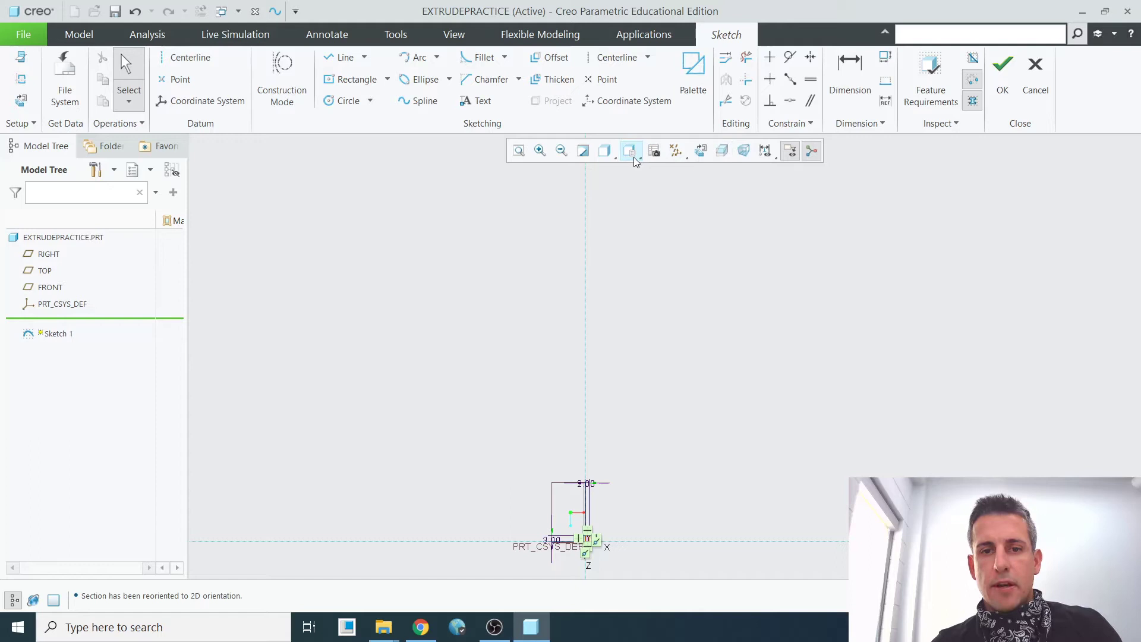
Step: Refit the view and drag the 2.00 and 3.00 dimensions outside the rectangle
click(519, 152)
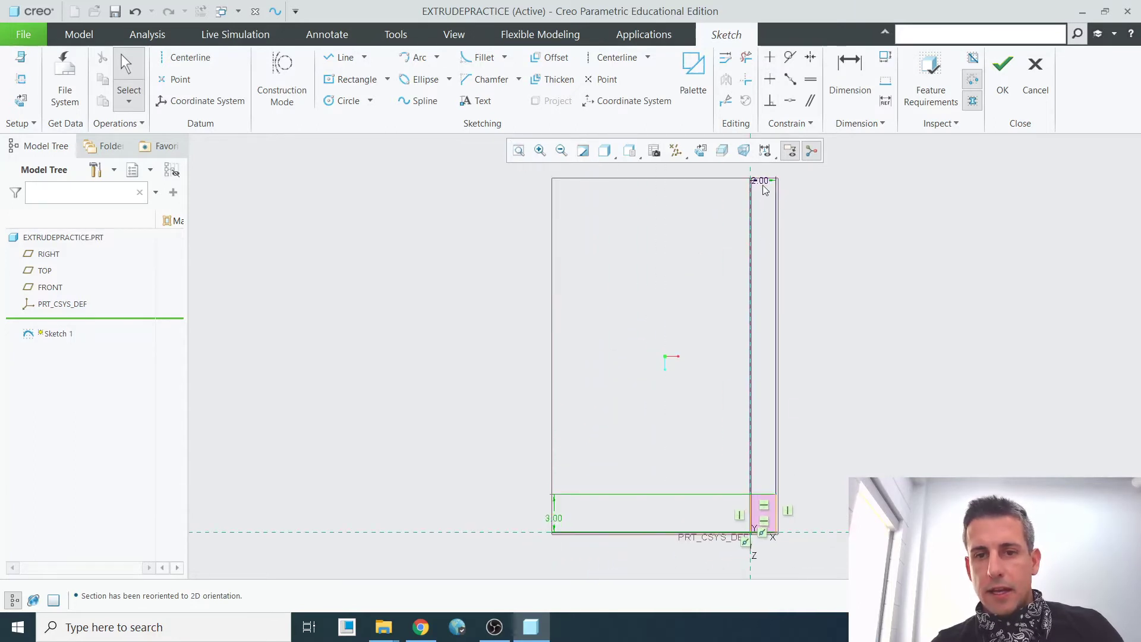
drag(765, 189, 762, 461)
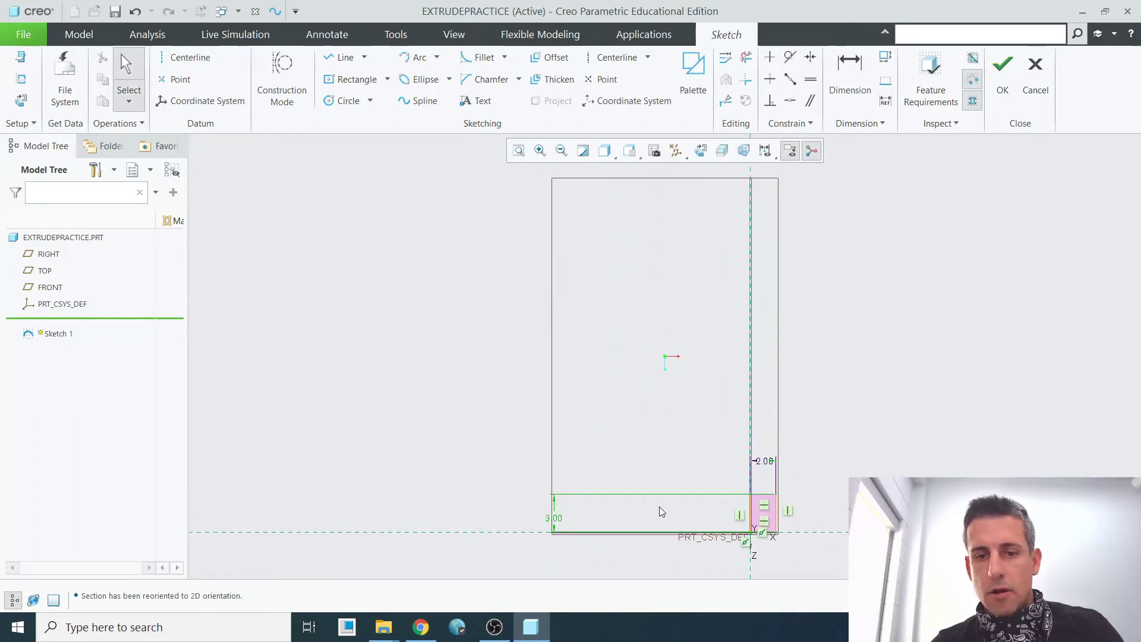
drag(555, 516, 730, 523)
click(519, 150)
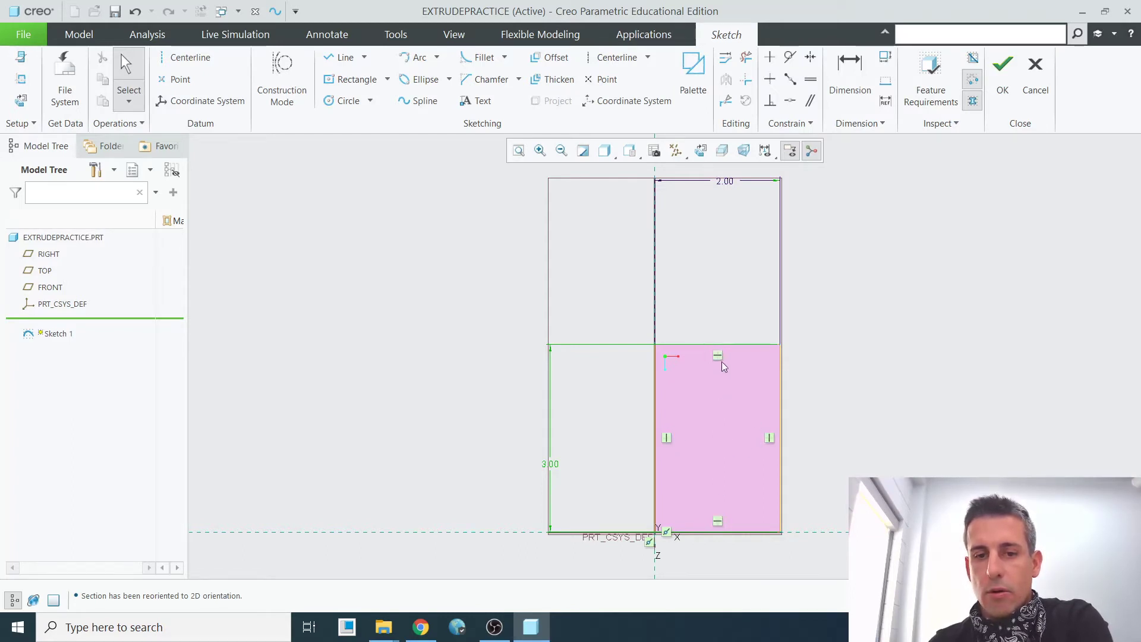
scroll(672, 357, down, 1)
scroll(796, 461, up, 2)
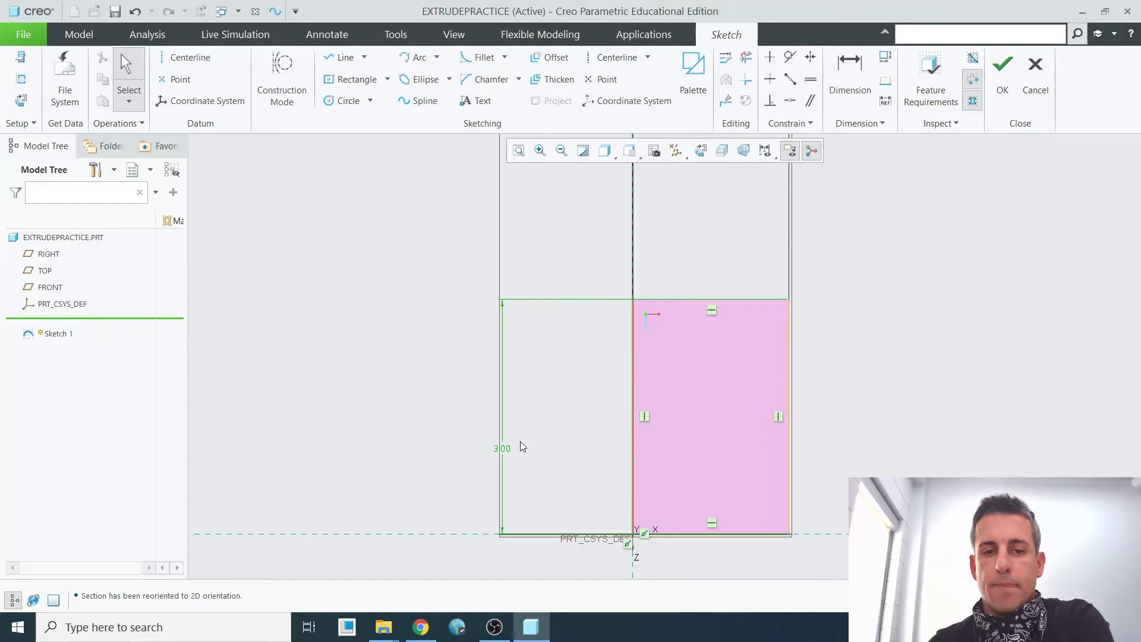
scroll(522, 446, down, 2)
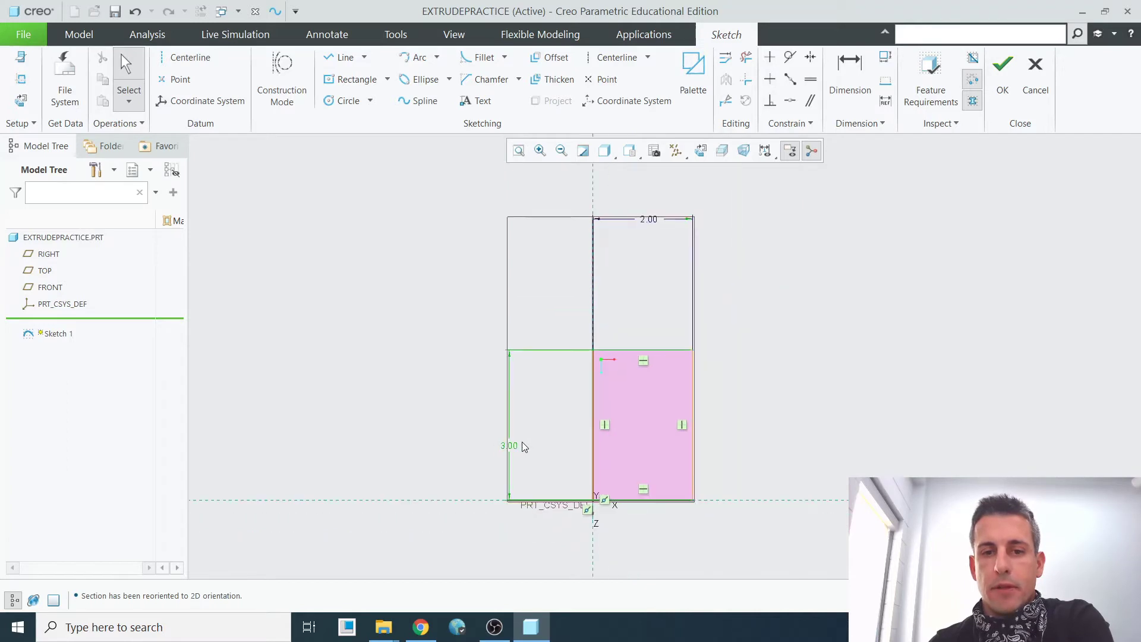
Step: Accept Sketch 1, orbit to see it in 3D, and start an Extrude from it
click(1004, 82)
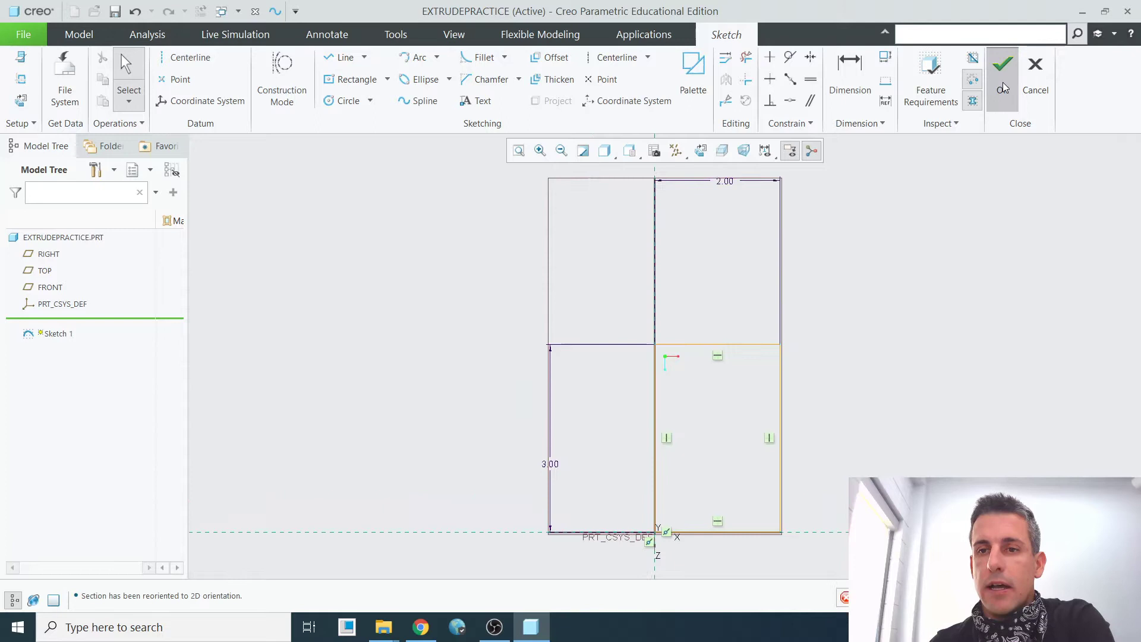
scroll(808, 499, up, 1)
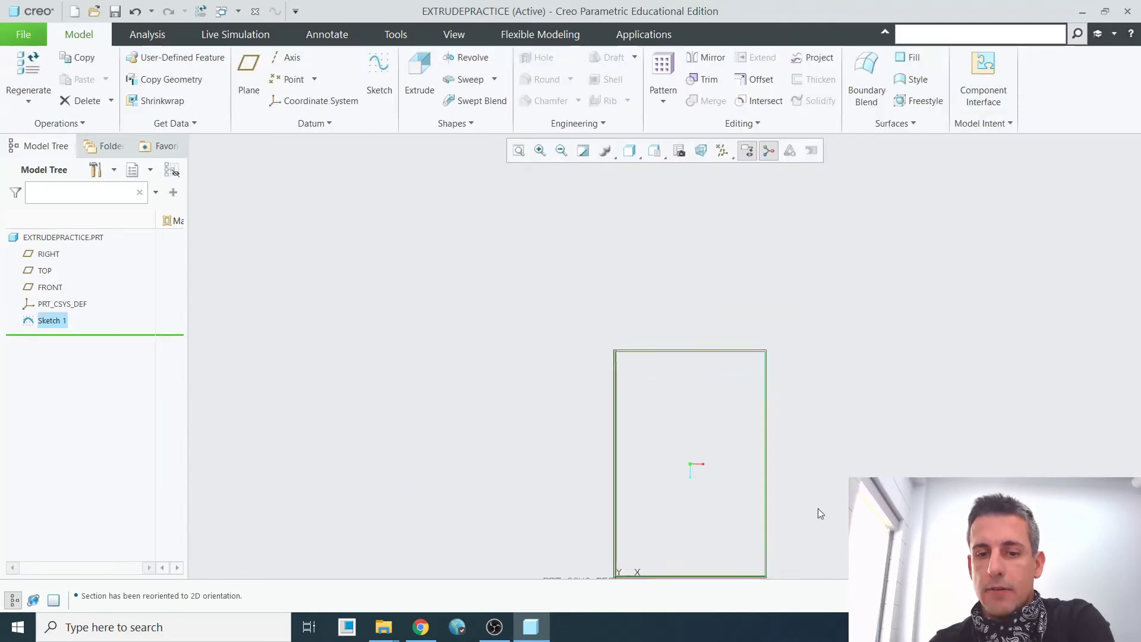
scroll(818, 475, down, 1)
scroll(823, 473, down, 1)
scroll(811, 515, up, 1)
mouse_move(811, 515)
middle_down()
mouse_move(749, 491)
mouse_move(713, 512)
mouse_move(816, 514)
mouse_move(874, 474)
mouse_move(785, 538)
mouse_move(756, 463)
mouse_move(727, 478)
mouse_move(726, 411)
mouse_move(640, 464)
middle_up()
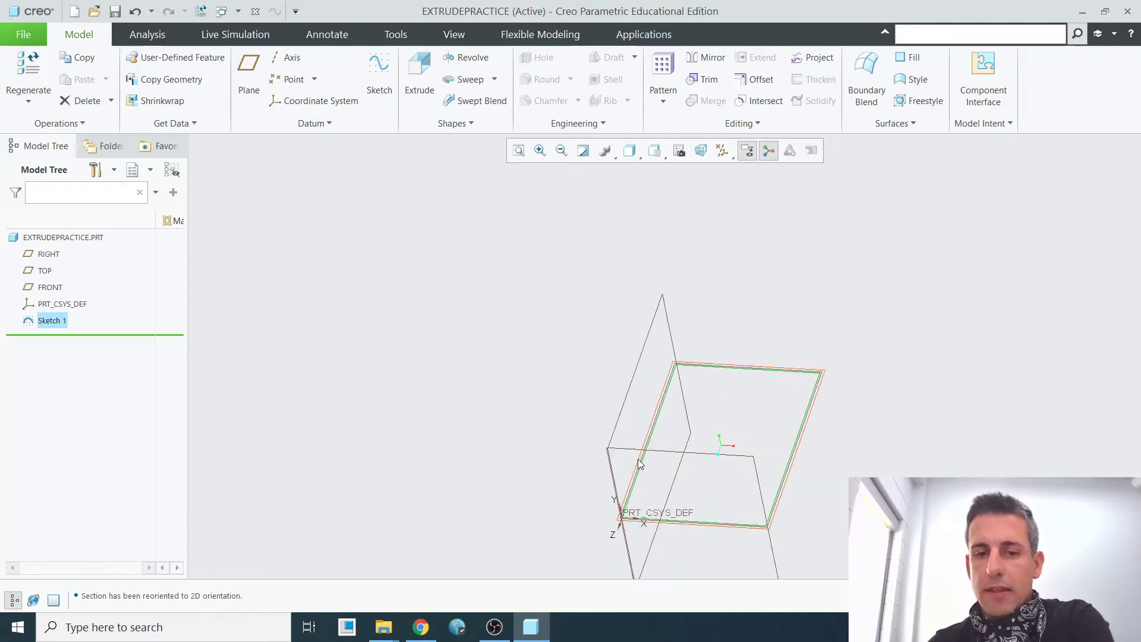
click(419, 80)
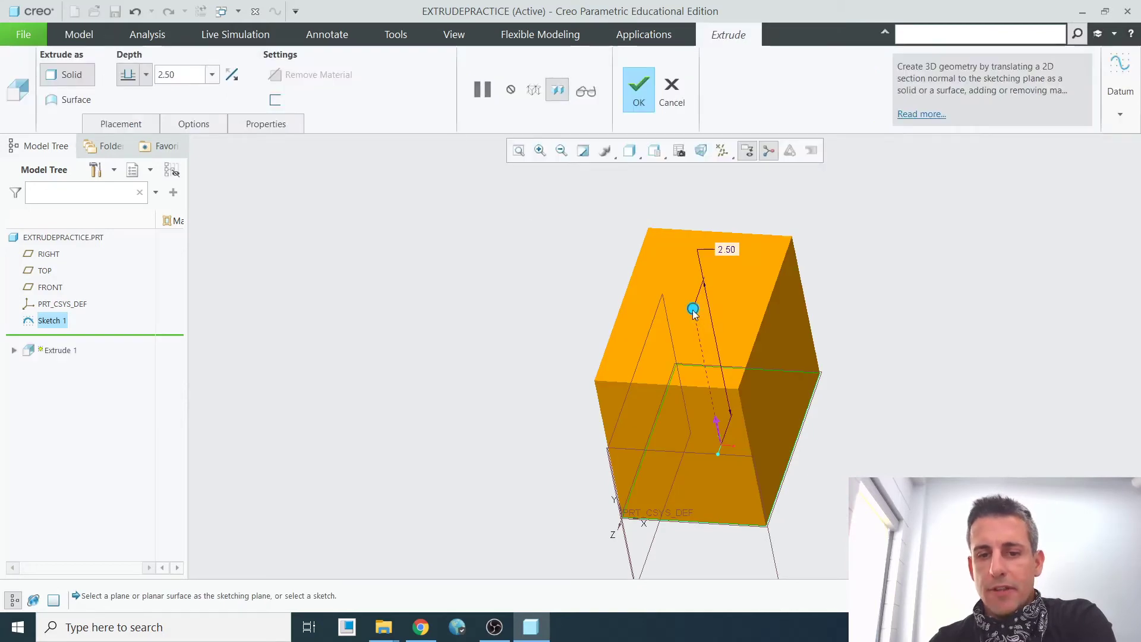
Step: Set the extrusion depth to 2.00 and confirm Extrude 1 as a solid block
mouse_move(693, 310)
mouse_down()
mouse_move(720, 416)
mouse_move(676, 257)
mouse_move(696, 356)
mouse_move(693, 310)
mouse_up()
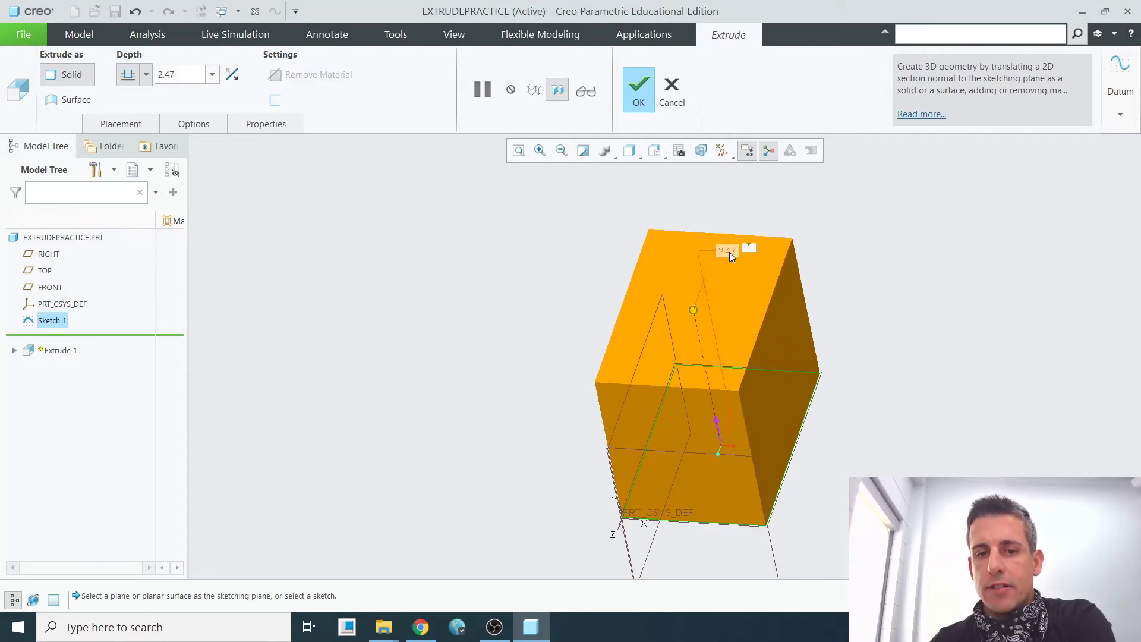
double_click(728, 252)
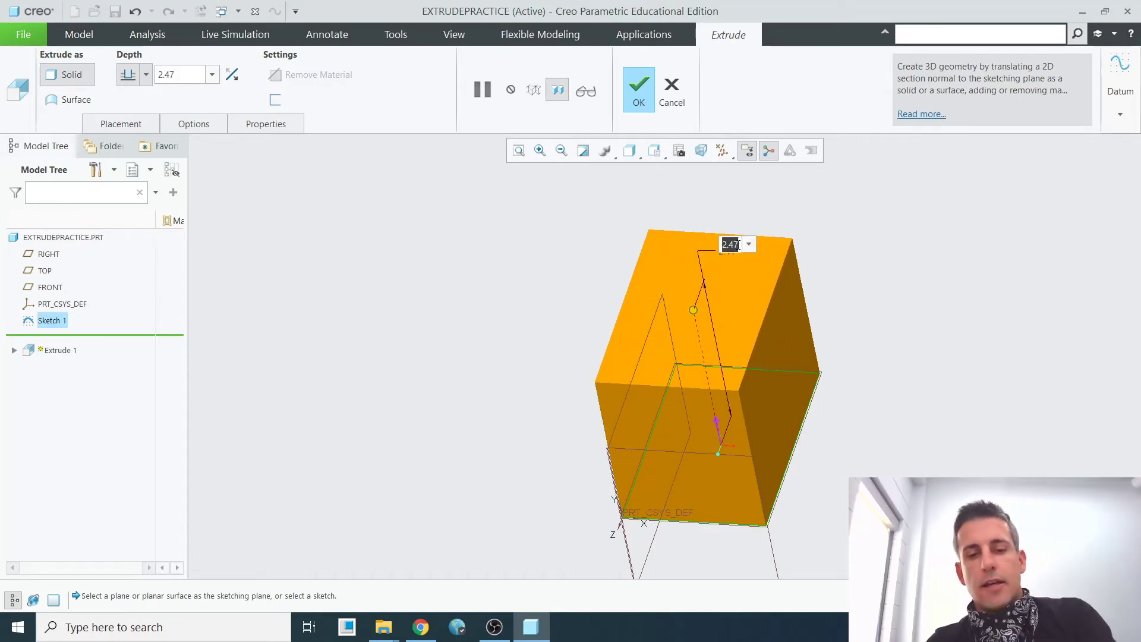
text(2)
key(Return)
scroll(539, 398, down, 2)
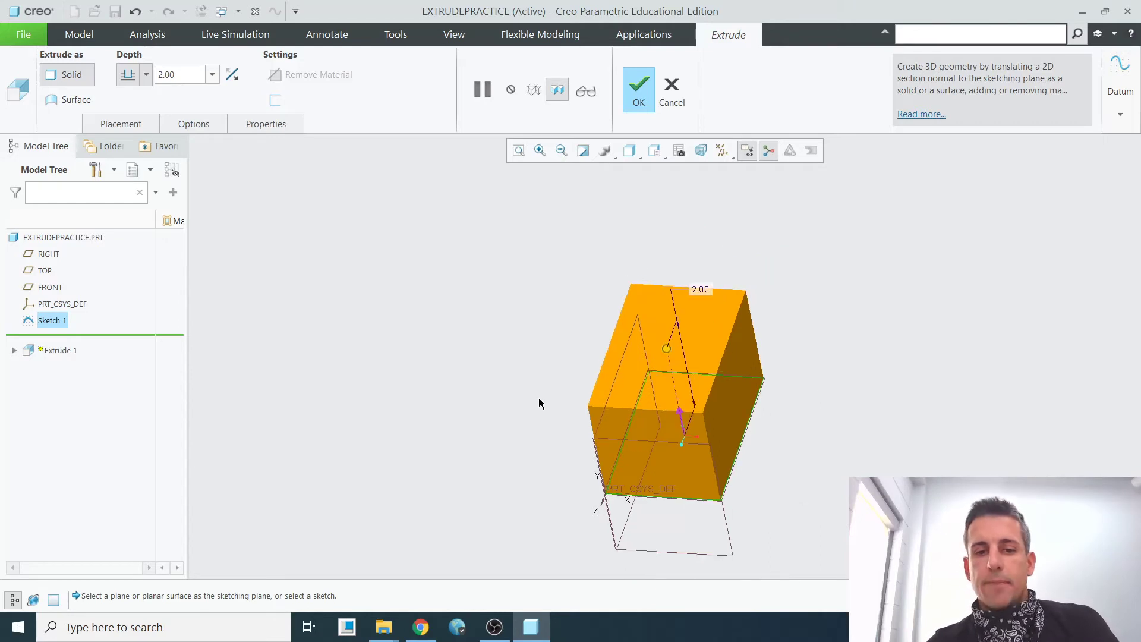
mouse_move(538, 397)
middle_down()
mouse_move(556, 463)
mouse_move(591, 462)
middle_up()
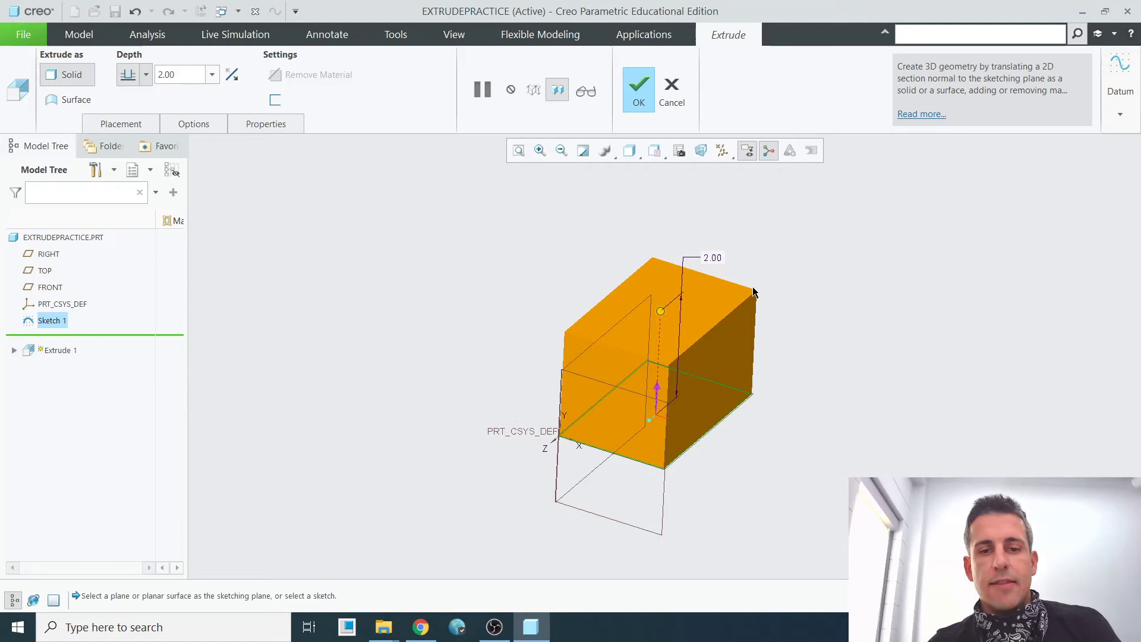
click(646, 100)
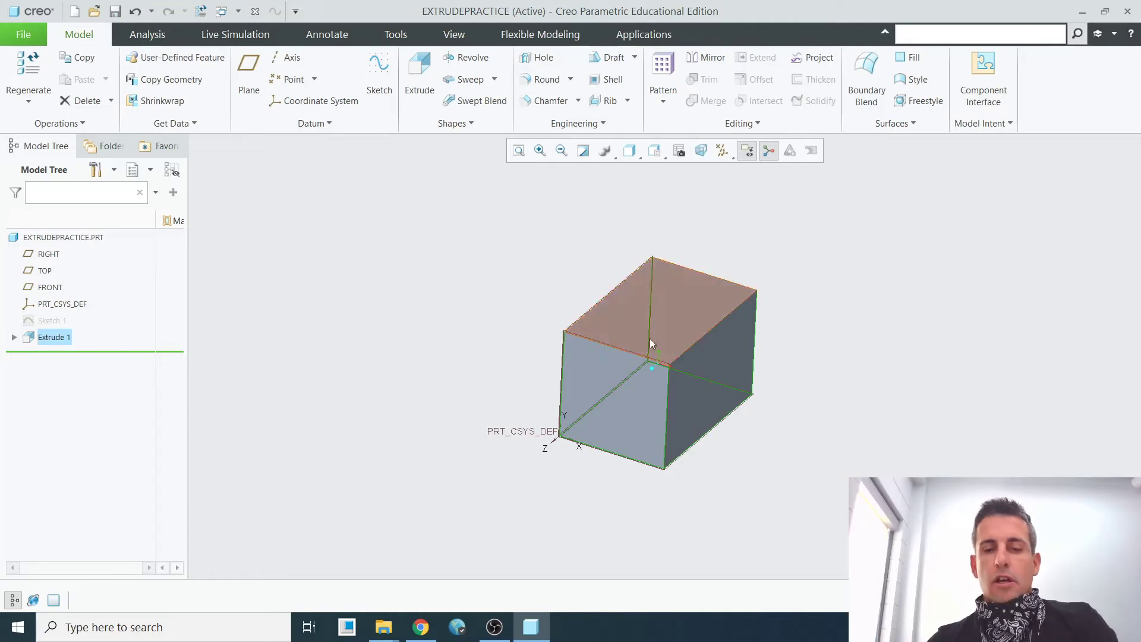
mouse_move(650, 339)
middle_down()
mouse_move(632, 395)
mouse_move(759, 416)
mouse_move(731, 486)
mouse_move(800, 479)
mouse_move(745, 433)
middle_up()
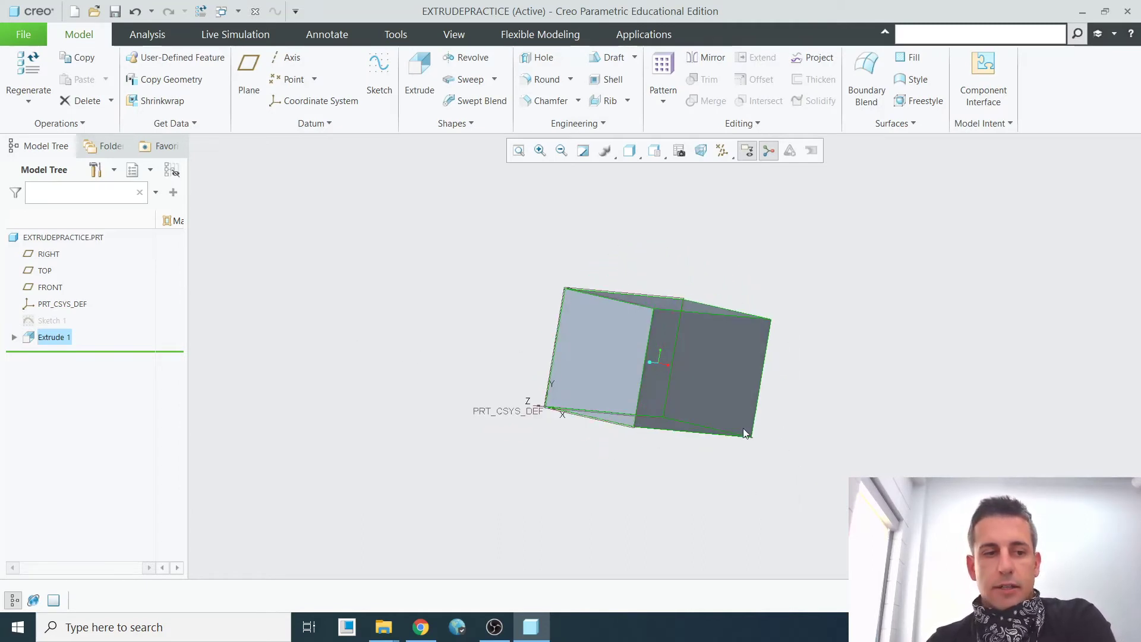
click(47, 256)
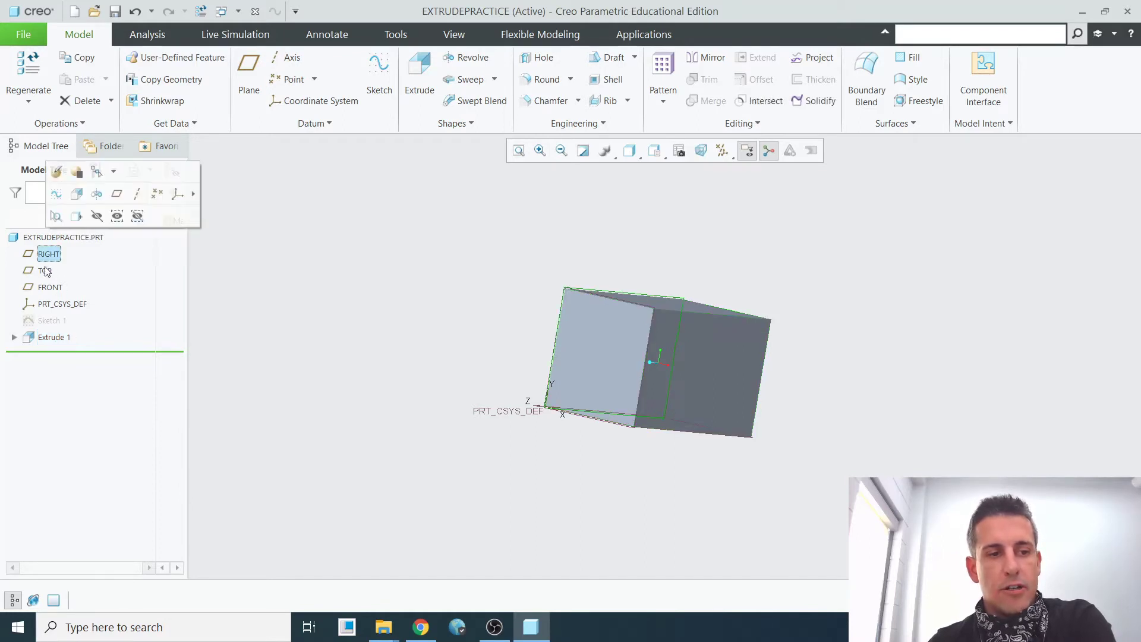
click(46, 271)
click(50, 289)
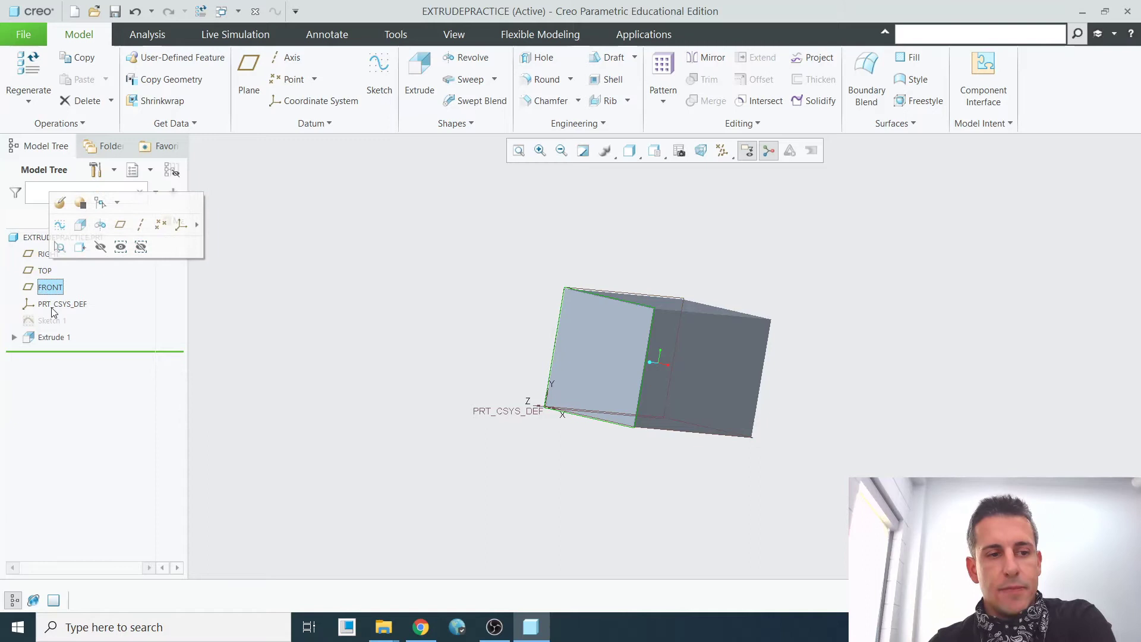
click(55, 307)
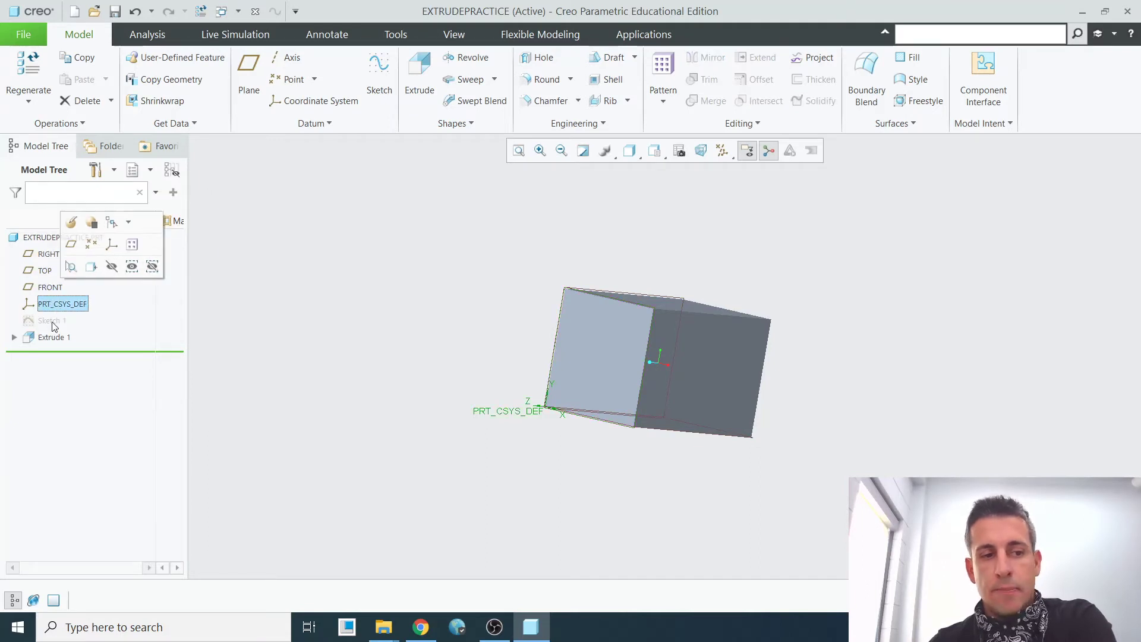
click(51, 321)
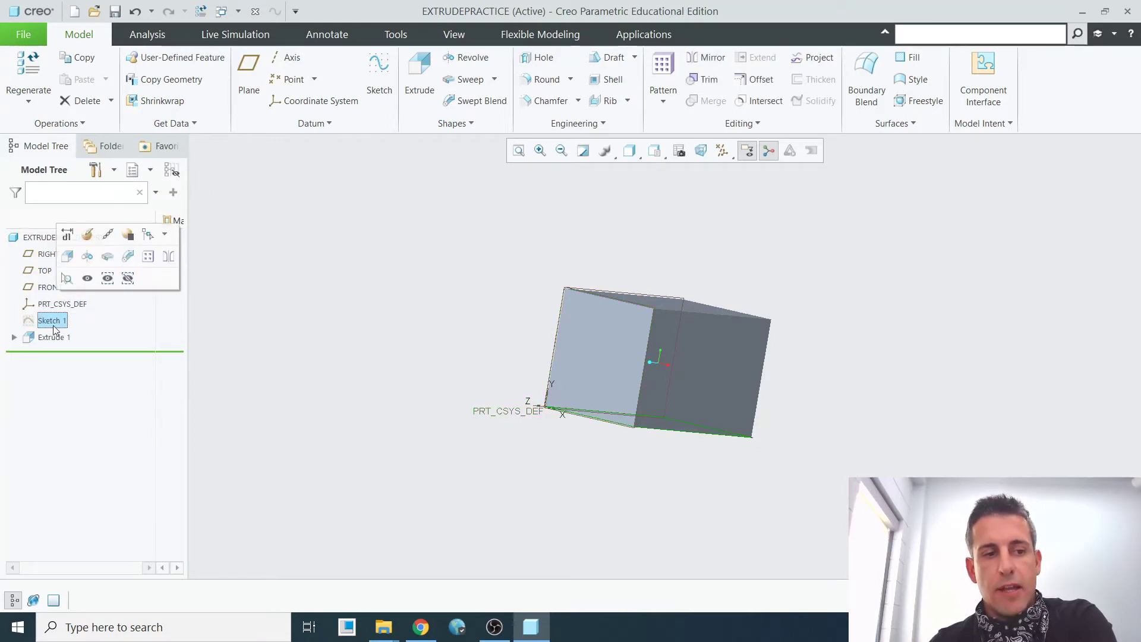
click(51, 339)
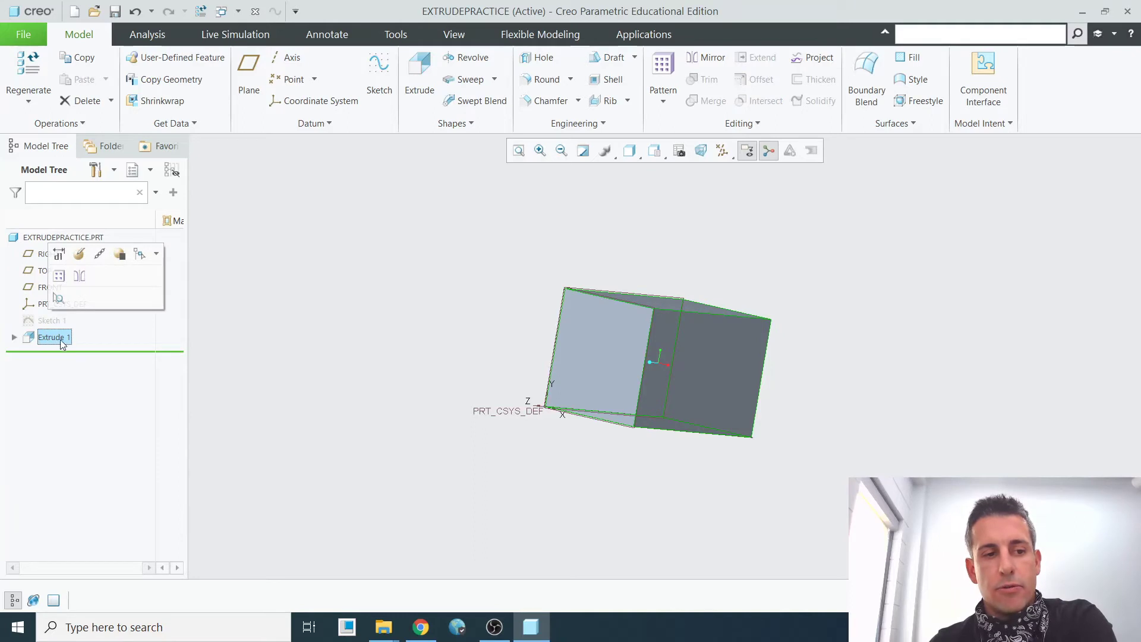
click(275, 331)
middle_drag(721, 379, 607, 464)
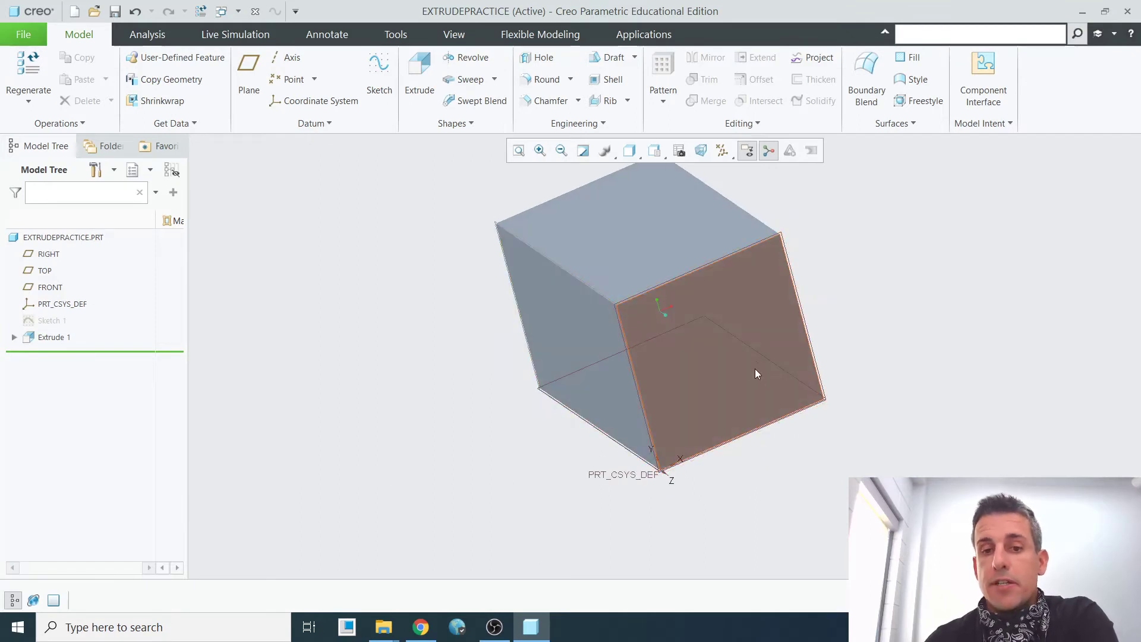
middle_drag(757, 373, 707, 443)
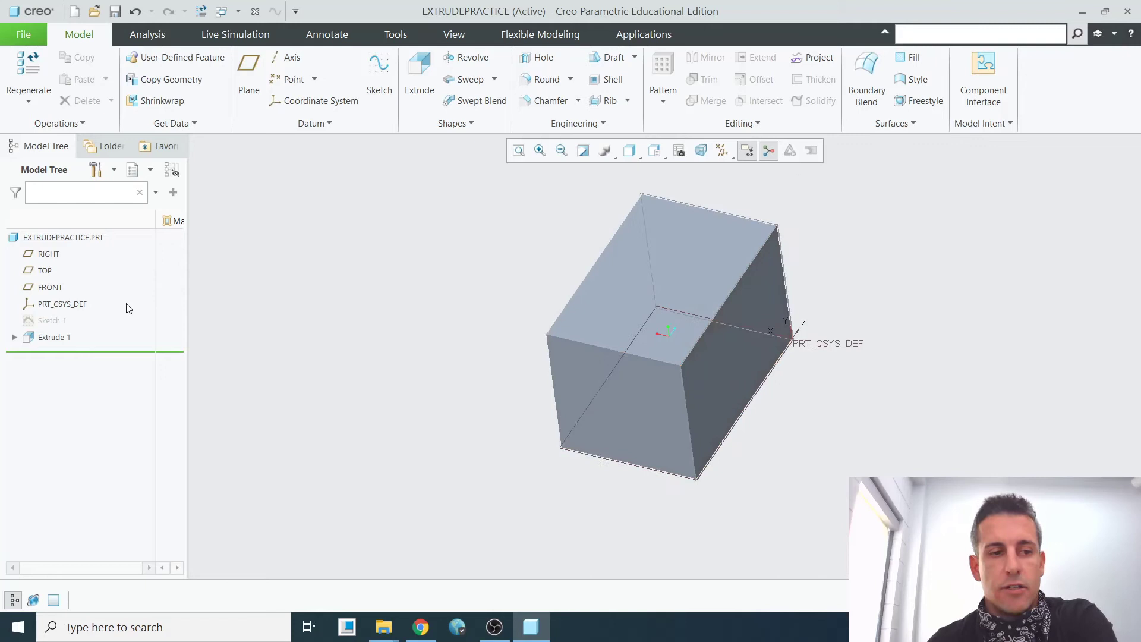
click(51, 321)
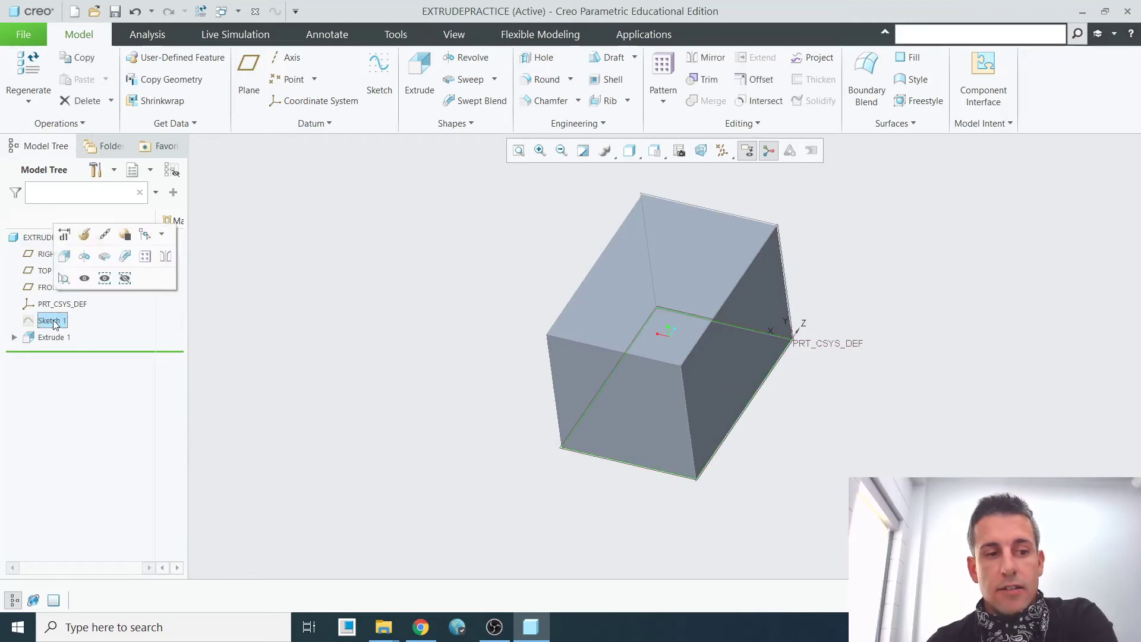
Step: Reopen Sketch 1 and change the 2.00 width dimension to 3.00
click(86, 237)
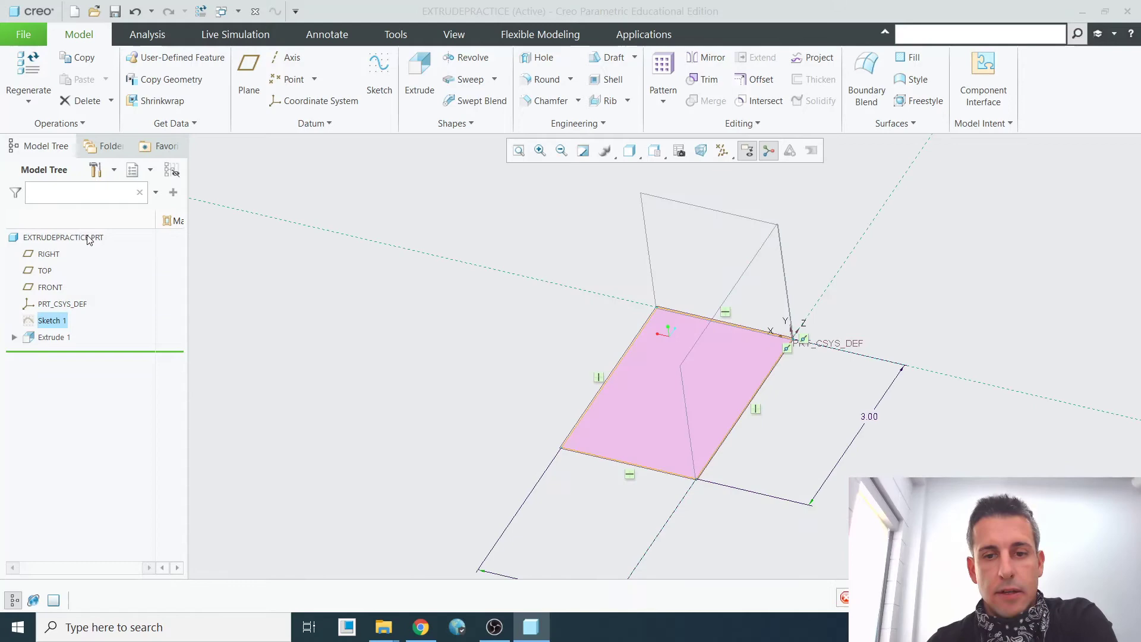
scroll(815, 424, up, 3)
scroll(723, 473, down, 6)
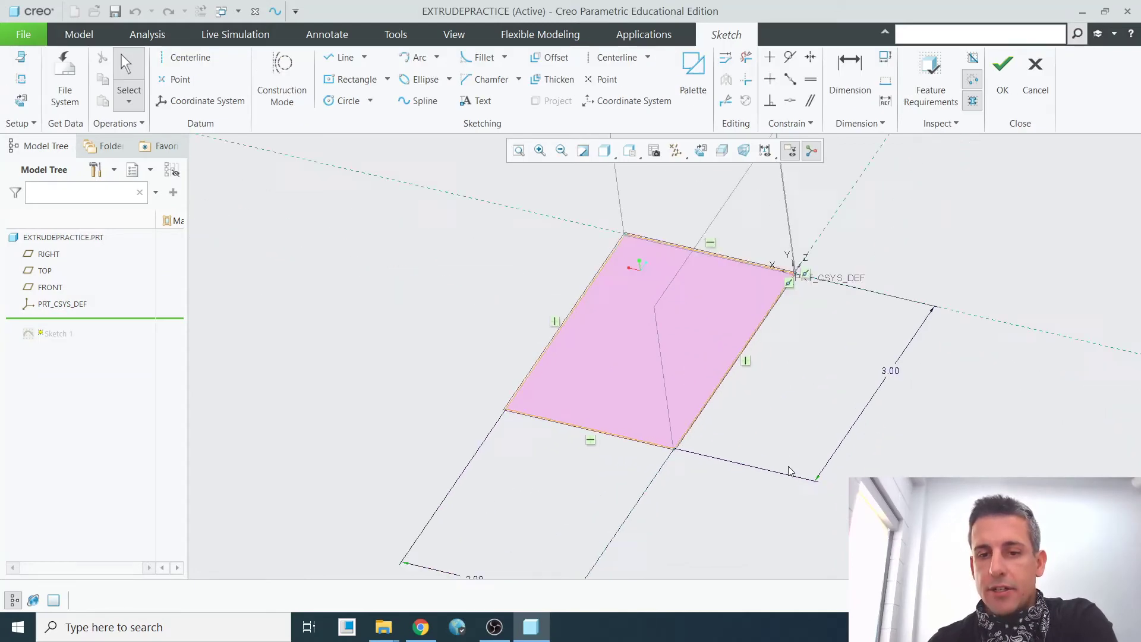
scroll(723, 474, up, 5)
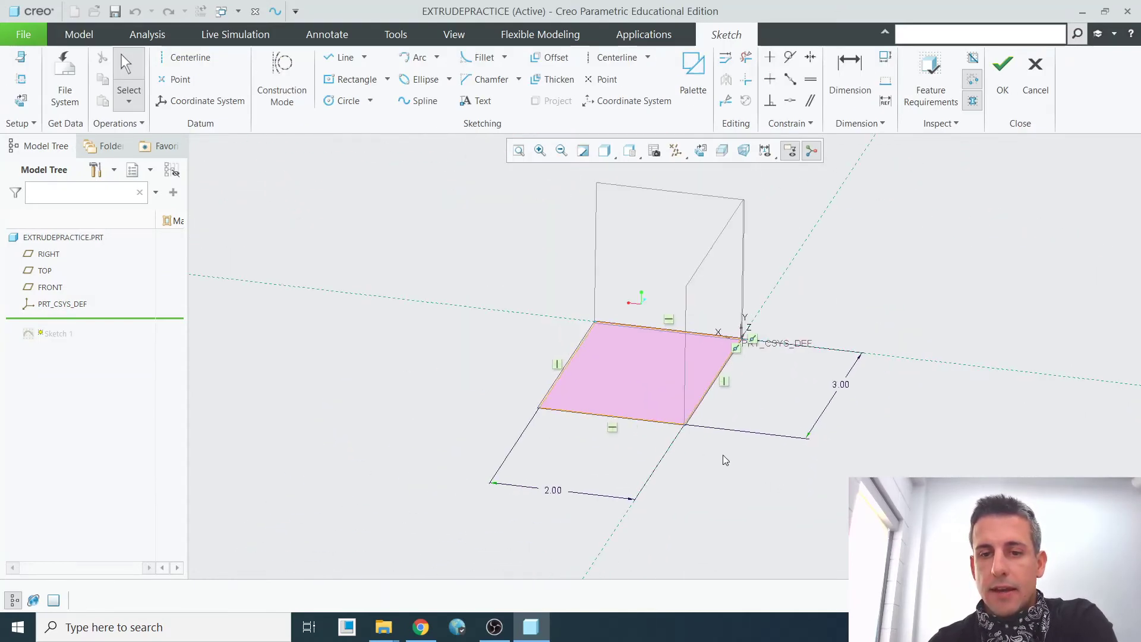
scroll(703, 462, down, 2)
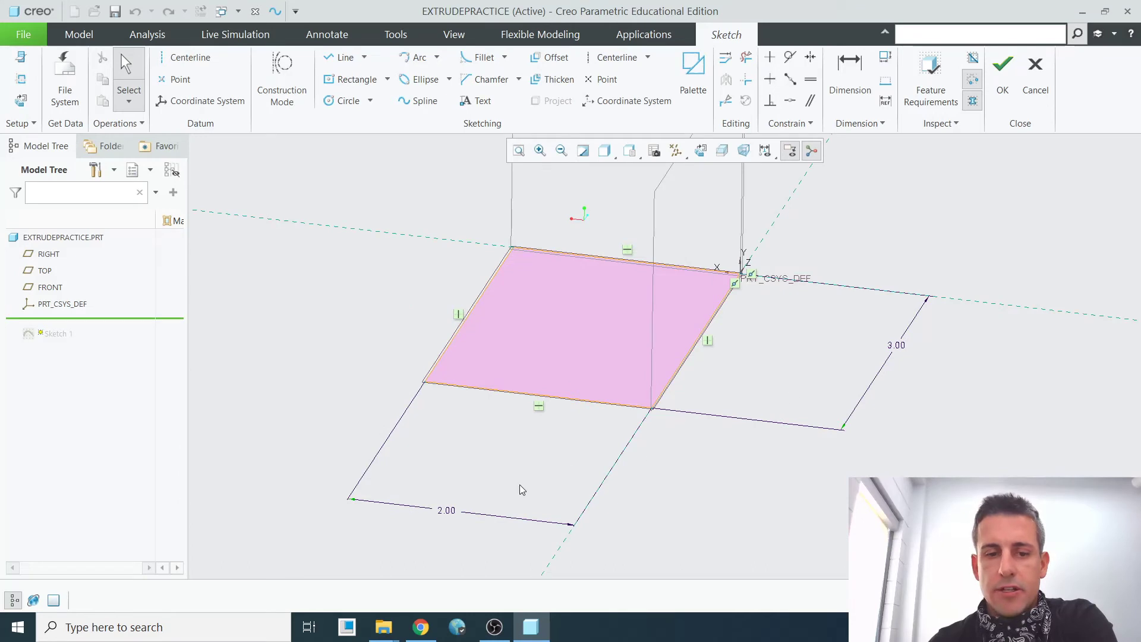
double_click(447, 512)
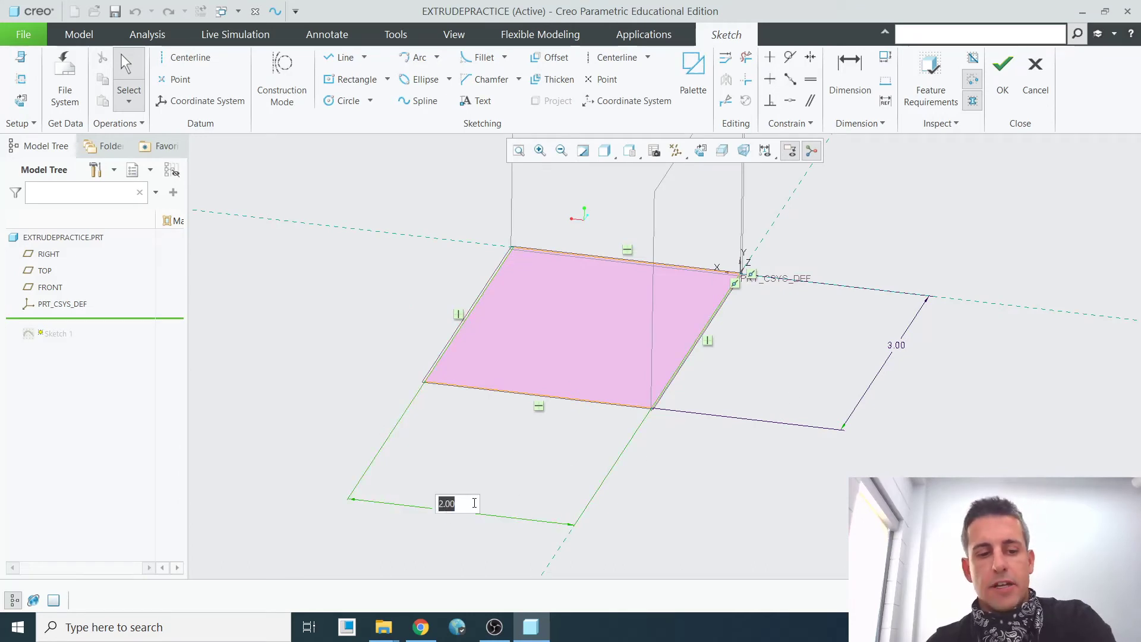
text(3)
key(Return)
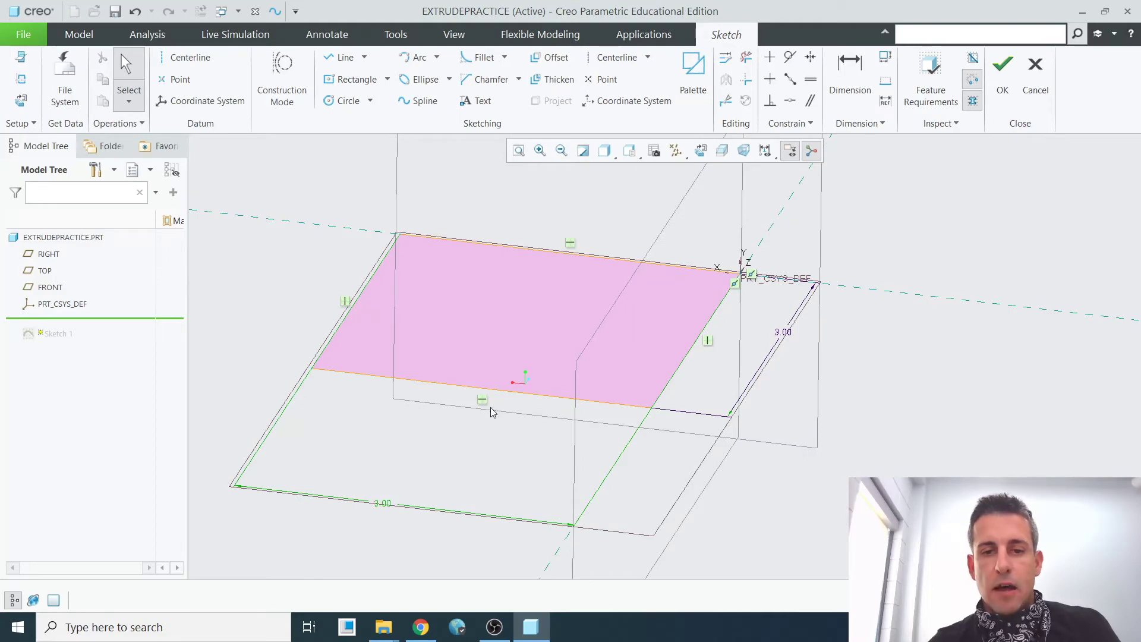
Step: Reorient the sketch flat-on and accept it so Extrude 1 regenerates
mouse_move(490, 407)
middle_down()
mouse_move(542, 470)
mouse_move(529, 428)
middle_up()
key(ctrl+d)
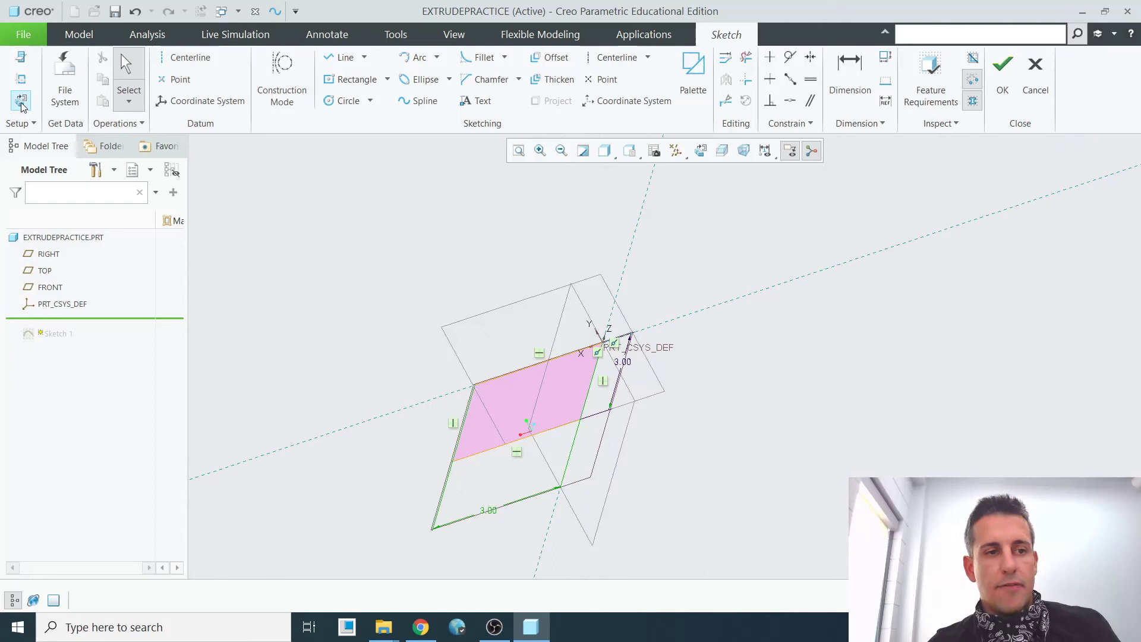
click(21, 102)
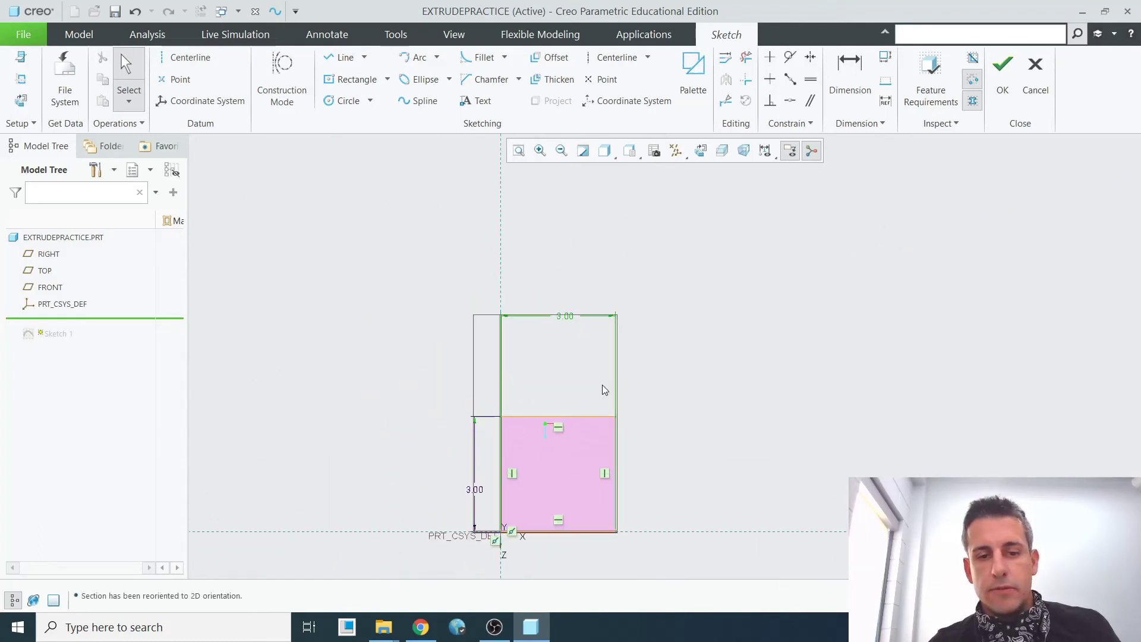
scroll(553, 564, down, 4)
scroll(604, 469, up, 2)
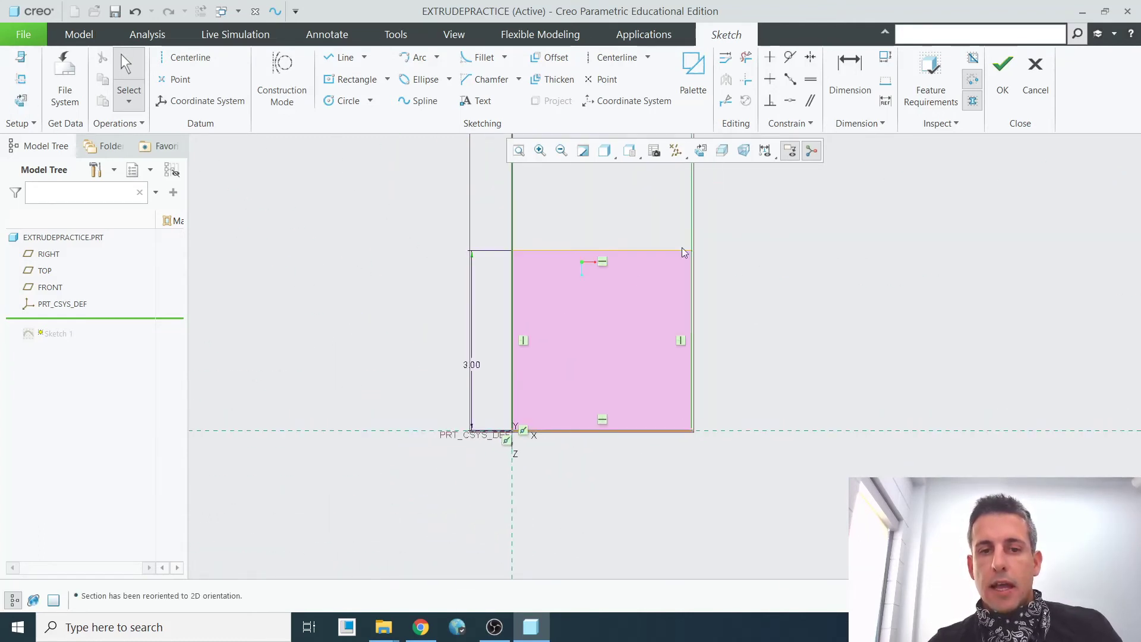
click(1002, 90)
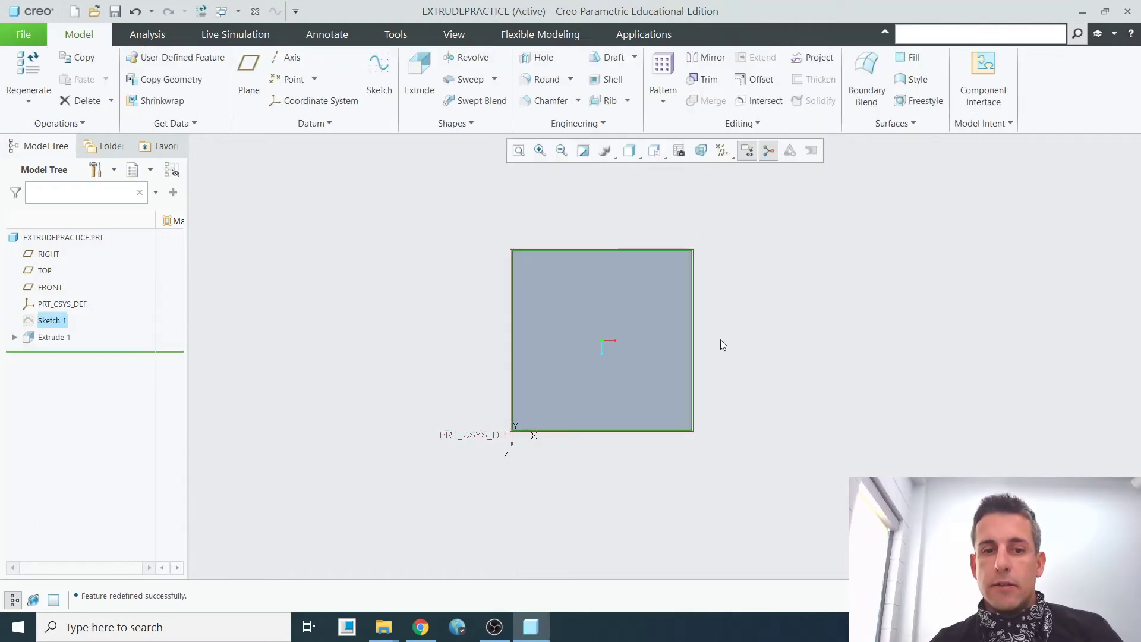
Step: Redefine Extrude 1 with a depth of 5 and confirm the taller 3 × 3 × 5 block
mouse_move(721, 339)
middle_down()
mouse_move(553, 327)
mouse_move(618, 307)
mouse_move(641, 347)
mouse_move(570, 369)
mouse_move(614, 339)
mouse_move(565, 365)
mouse_move(627, 401)
middle_up()
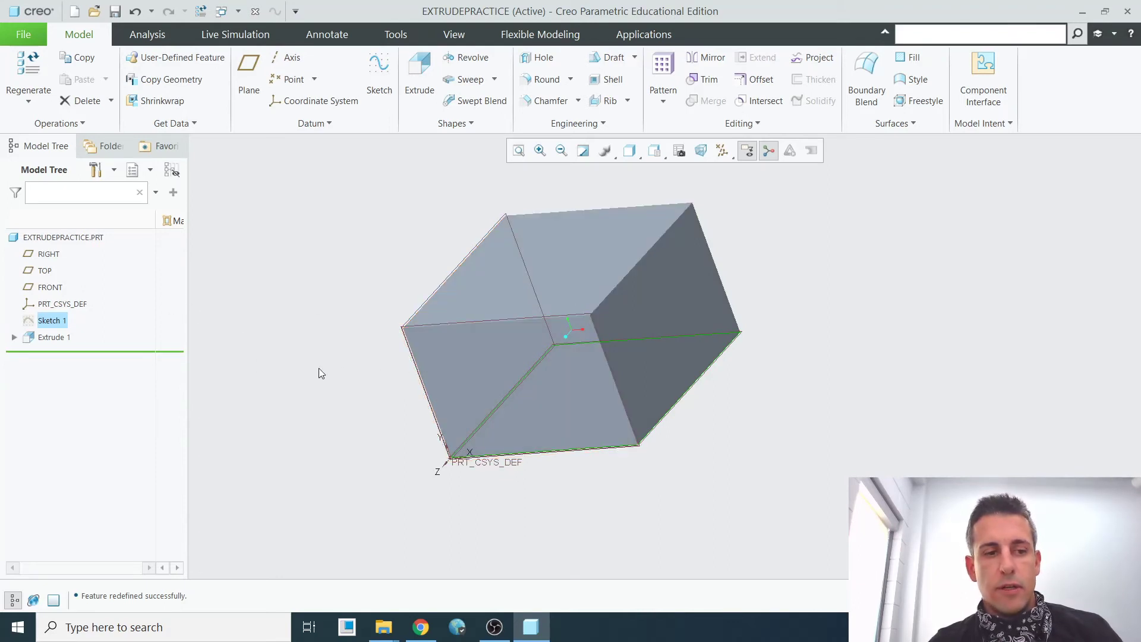
click(54, 338)
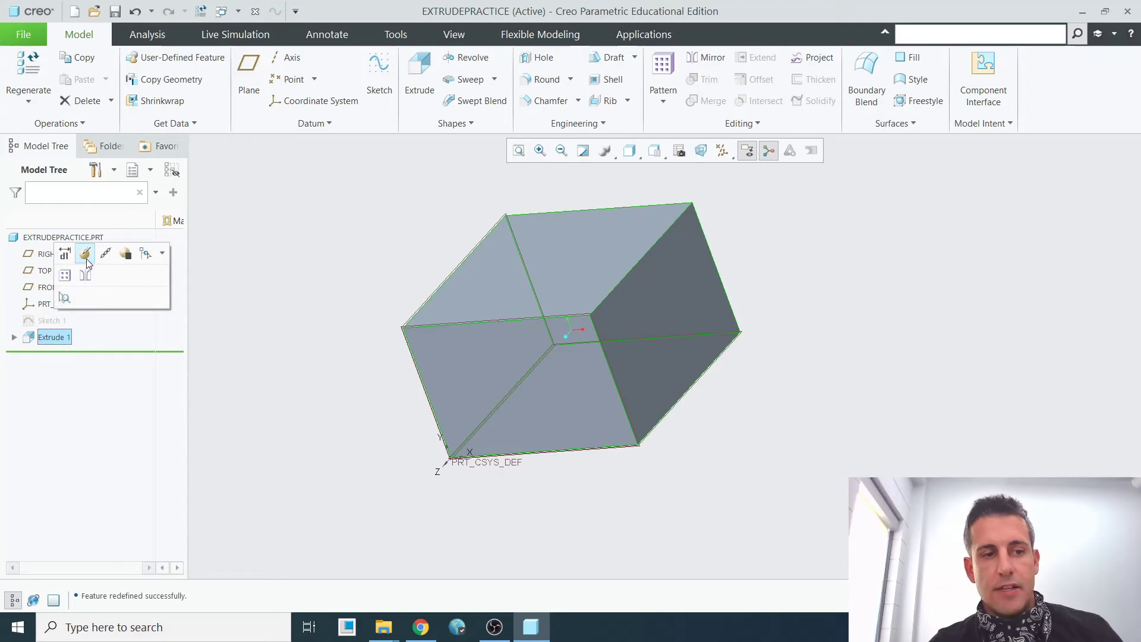
click(86, 255)
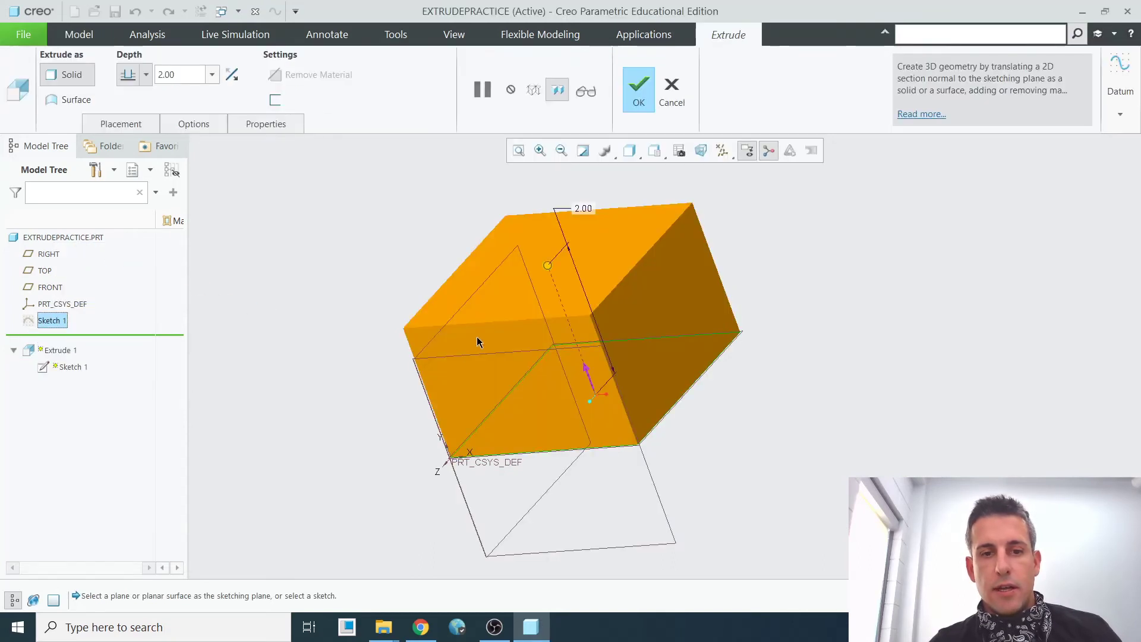
click(189, 76)
text(5)
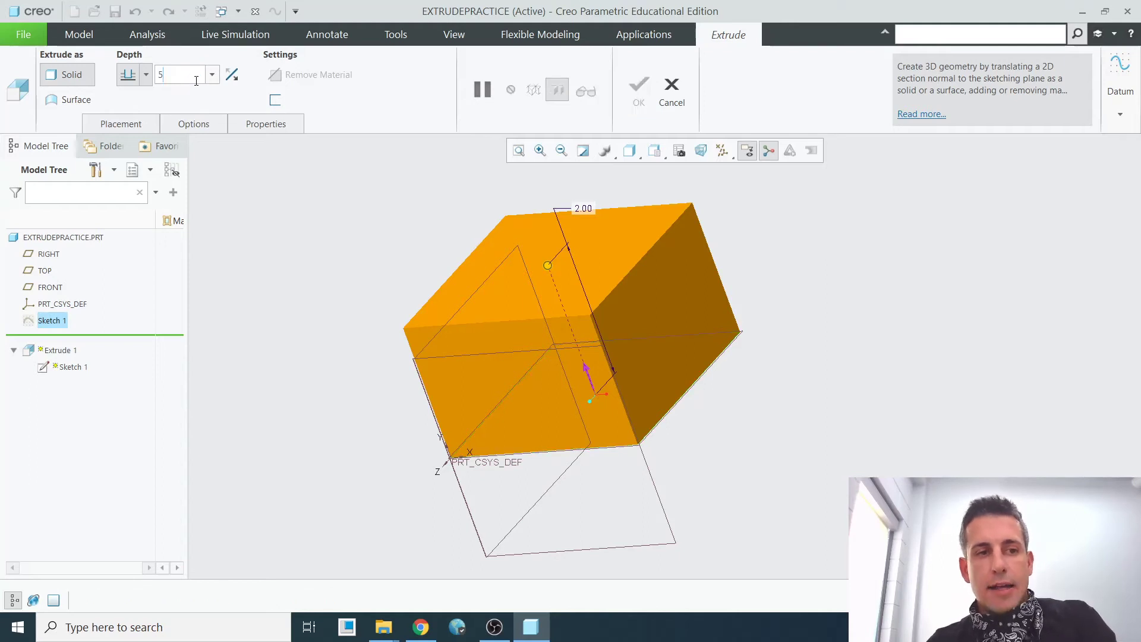
key(Return)
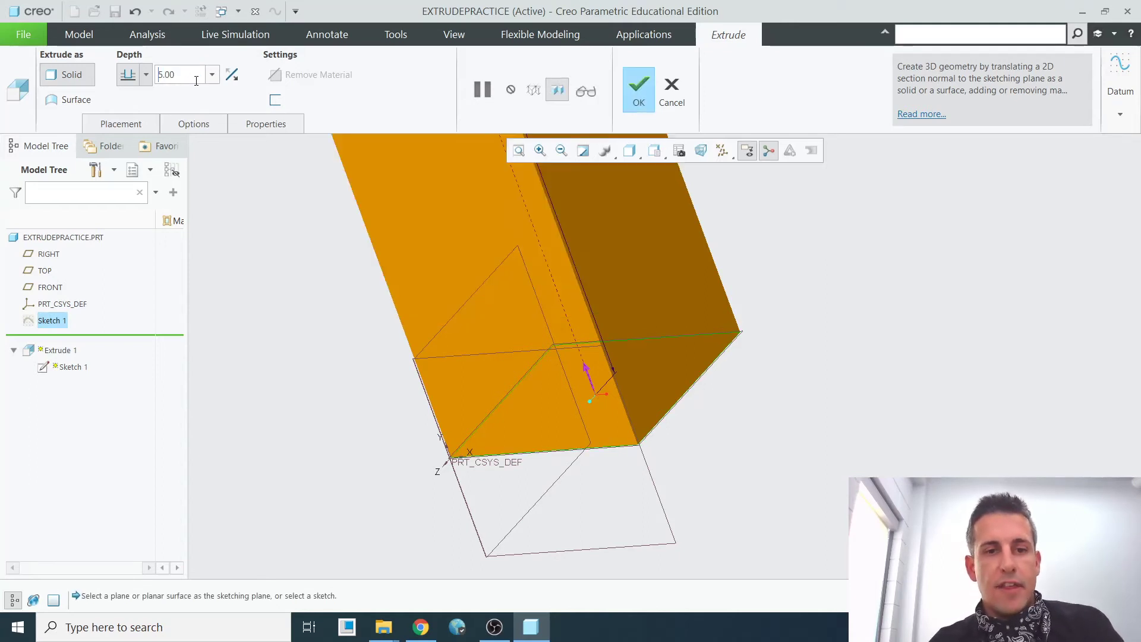
scroll(434, 356, down, 3)
middle_drag(433, 356, 496, 361)
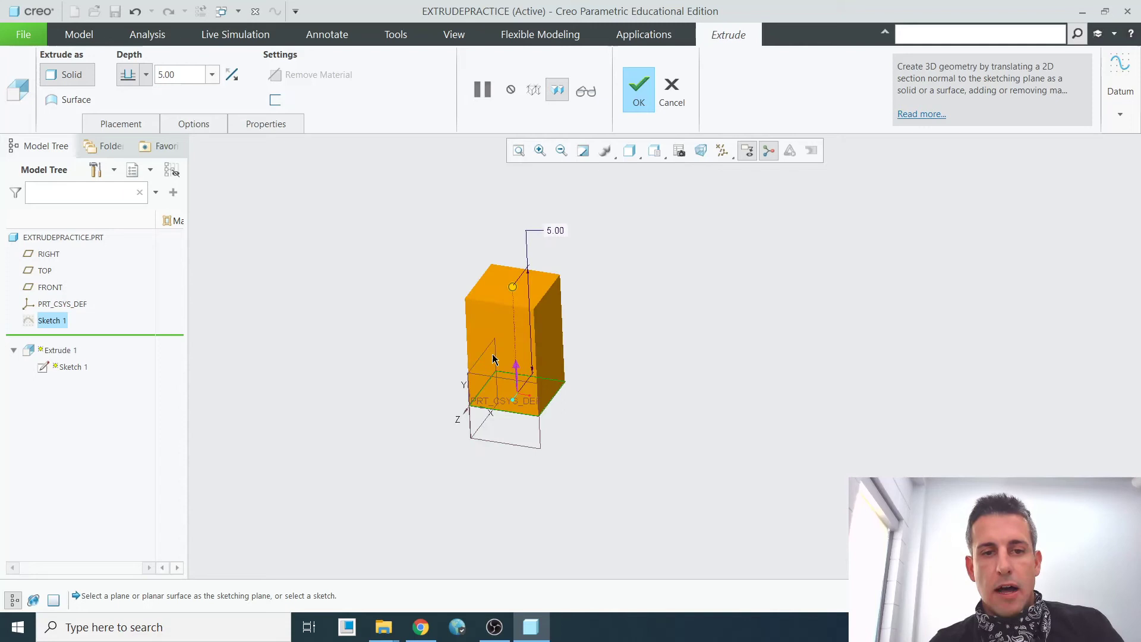
scroll(495, 360, up, 3)
click(647, 105)
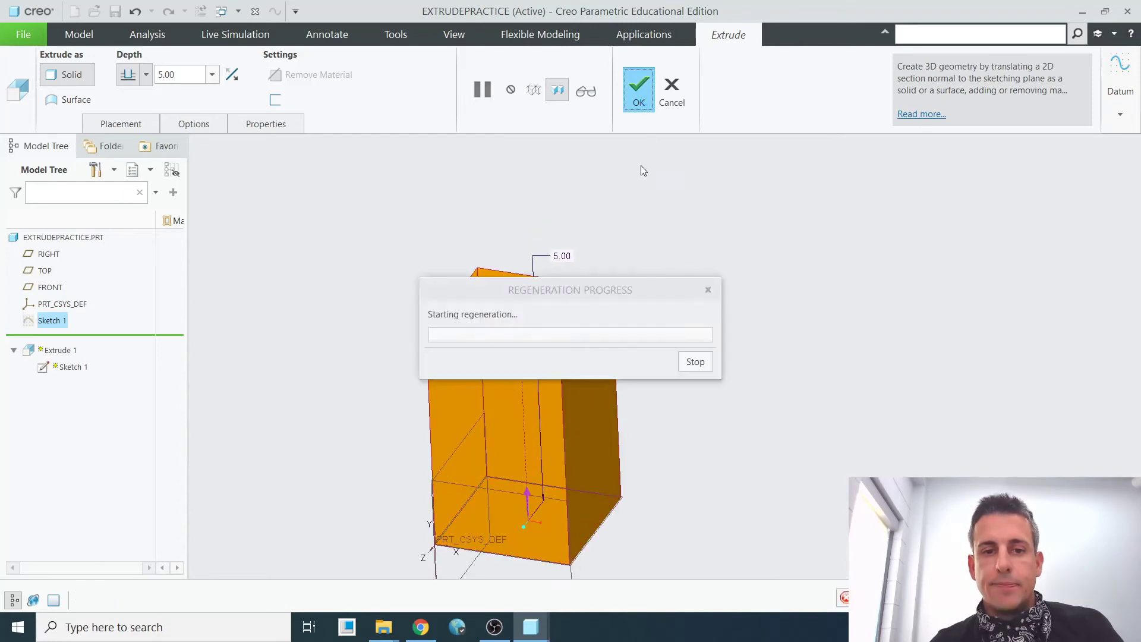
scroll(602, 305, down, 3)
middle_drag(603, 304, 611, 408)
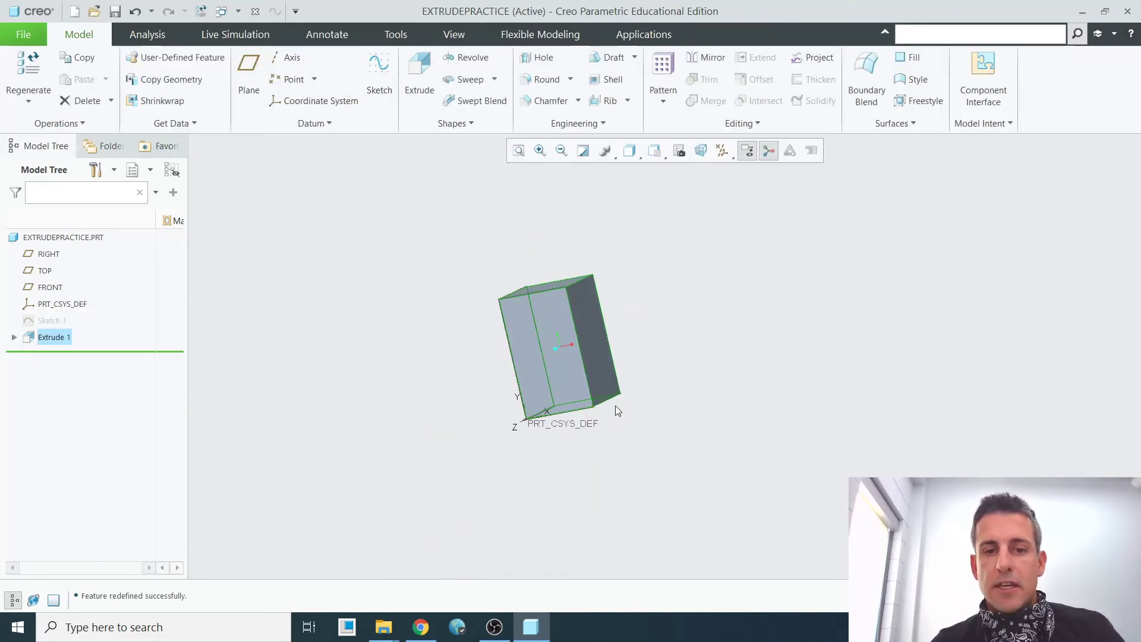
Step: Orbit and zoom around the 3 × 3 × 5 block to inspect it from tilted and upright views
scroll(533, 383, up, 3)
middle_drag(532, 383, 437, 402)
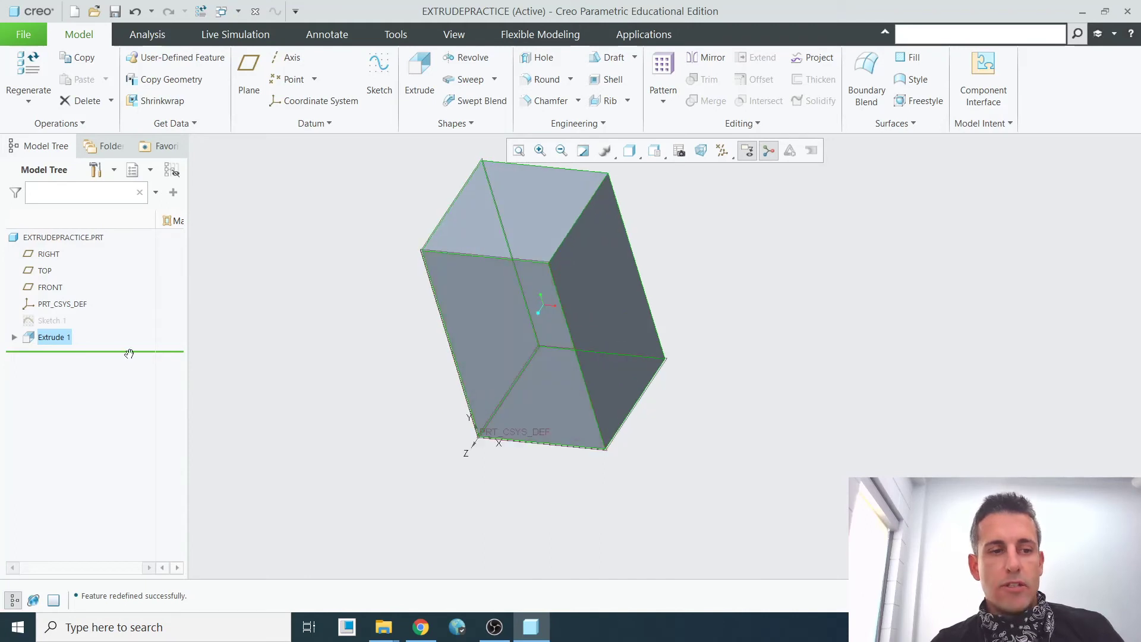
scroll(335, 340, down, 2)
scroll(334, 340, up, 2)
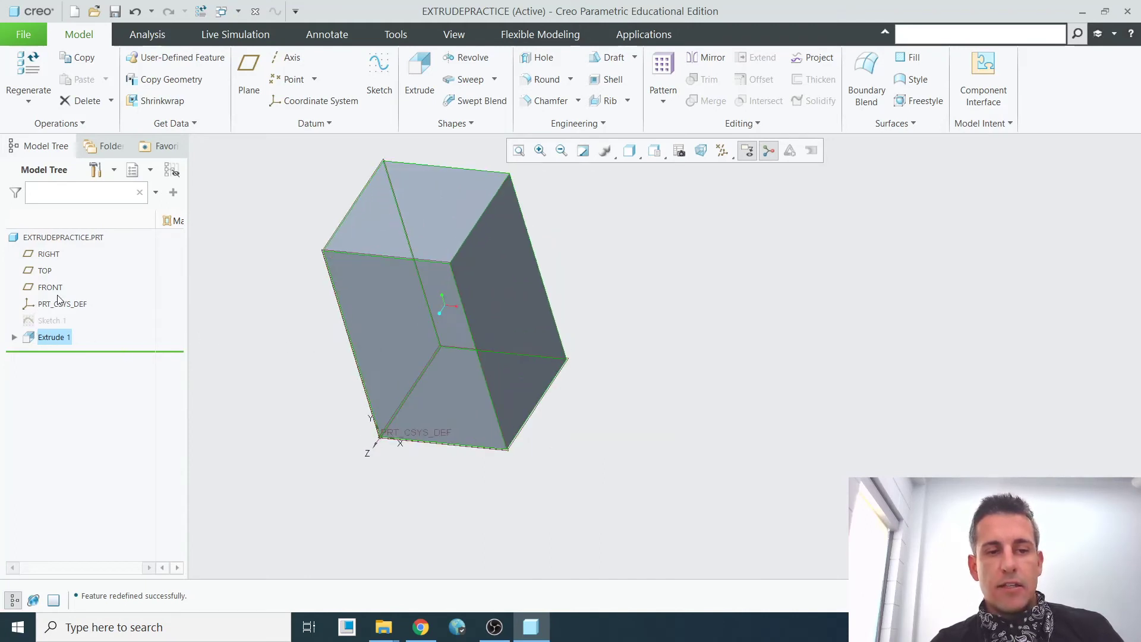
scroll(416, 386, down, 2)
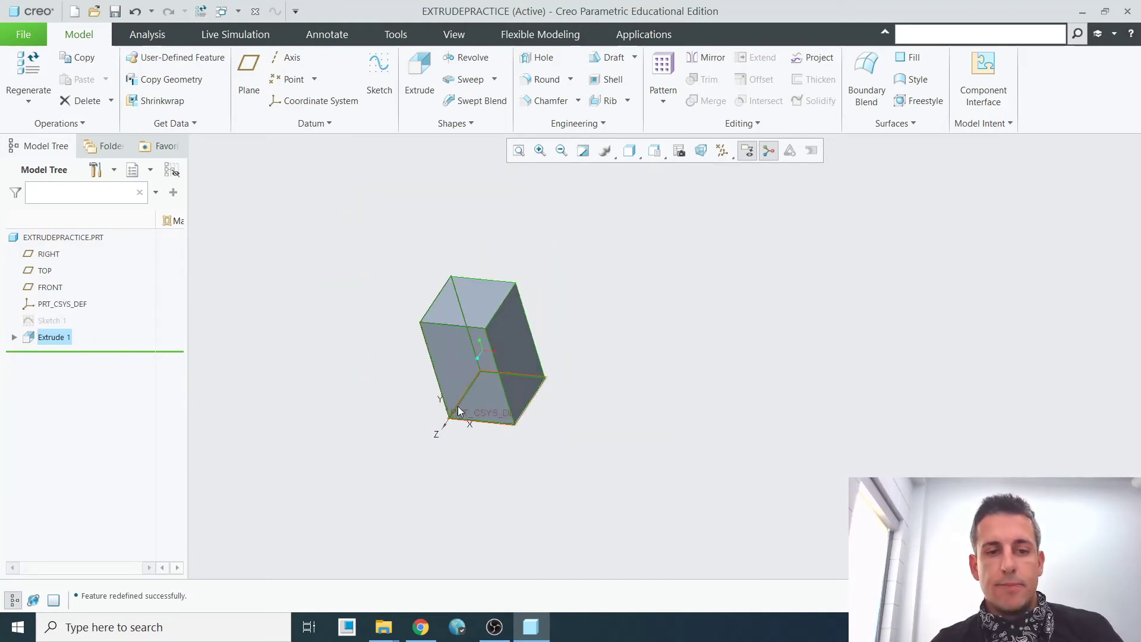
scroll(439, 388, up, 2)
scroll(440, 387, down, 2)
mouse_move(439, 388)
middle_down()
mouse_move(436, 405)
mouse_move(472, 387)
mouse_move(469, 410)
mouse_move(447, 381)
mouse_move(425, 375)
middle_up()
scroll(448, 393, up, 3)
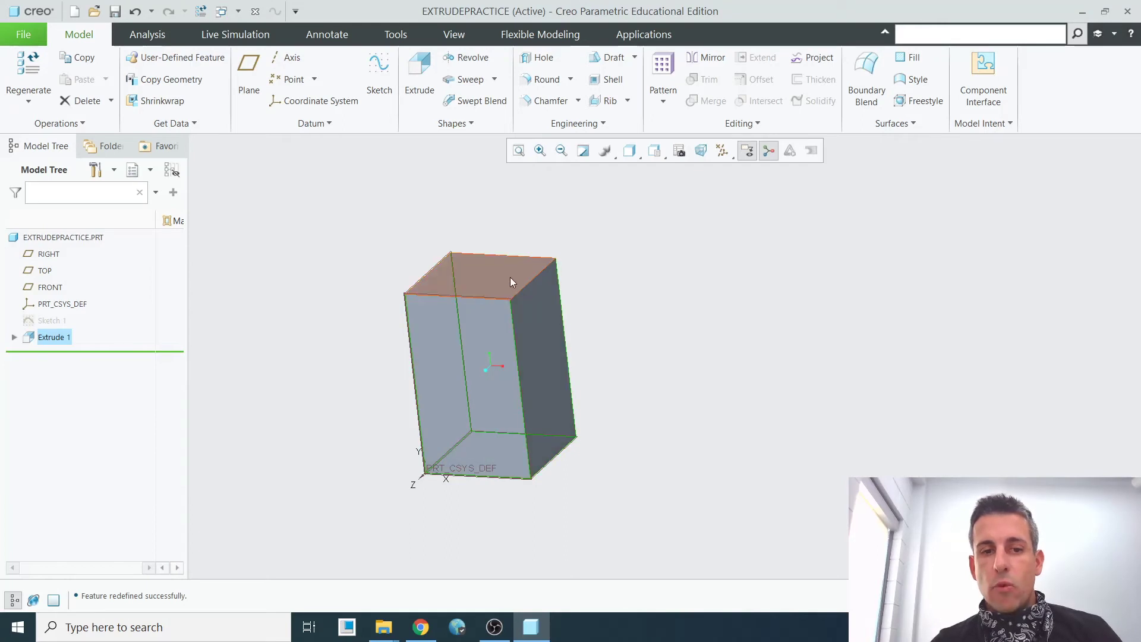
middle_drag(510, 277, 494, 319)
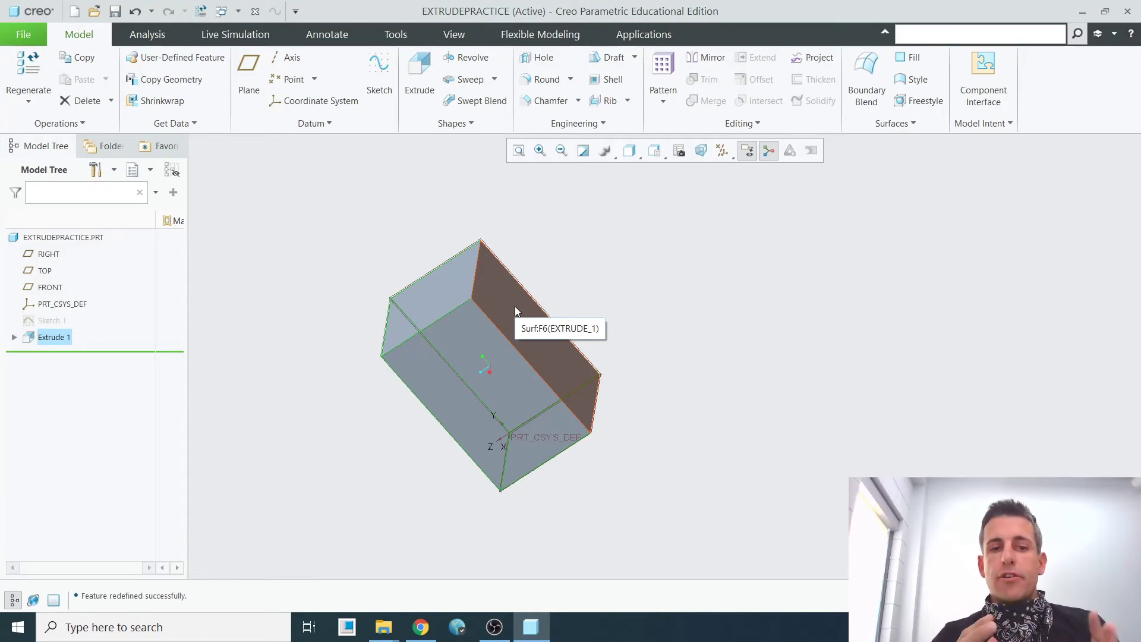
middle_drag(515, 306, 482, 342)
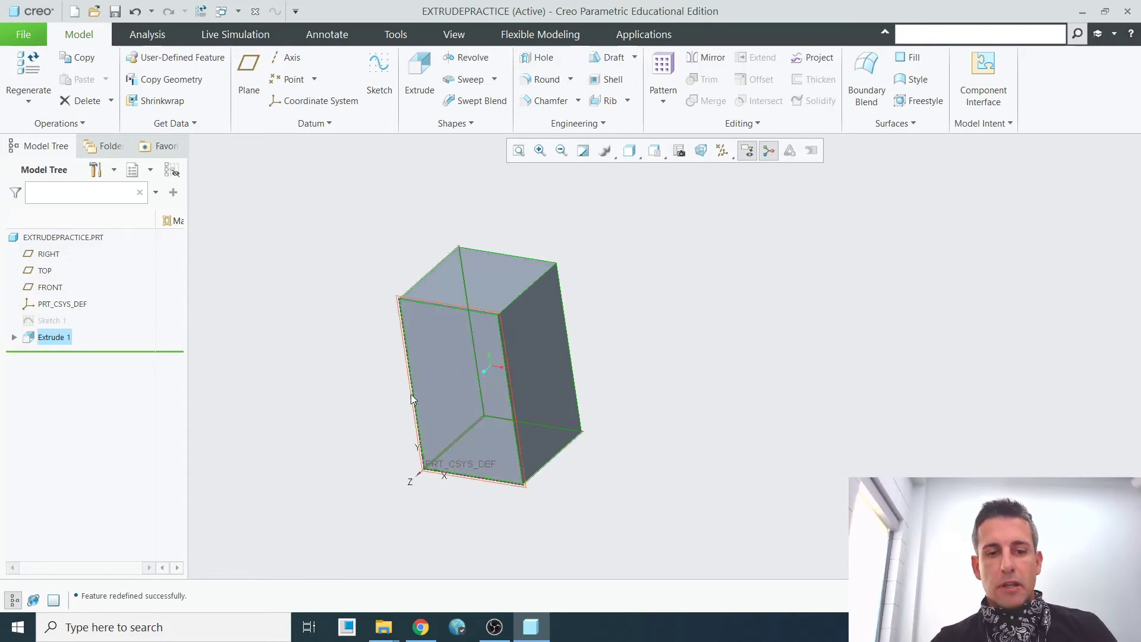
scroll(462, 334, up, 2)
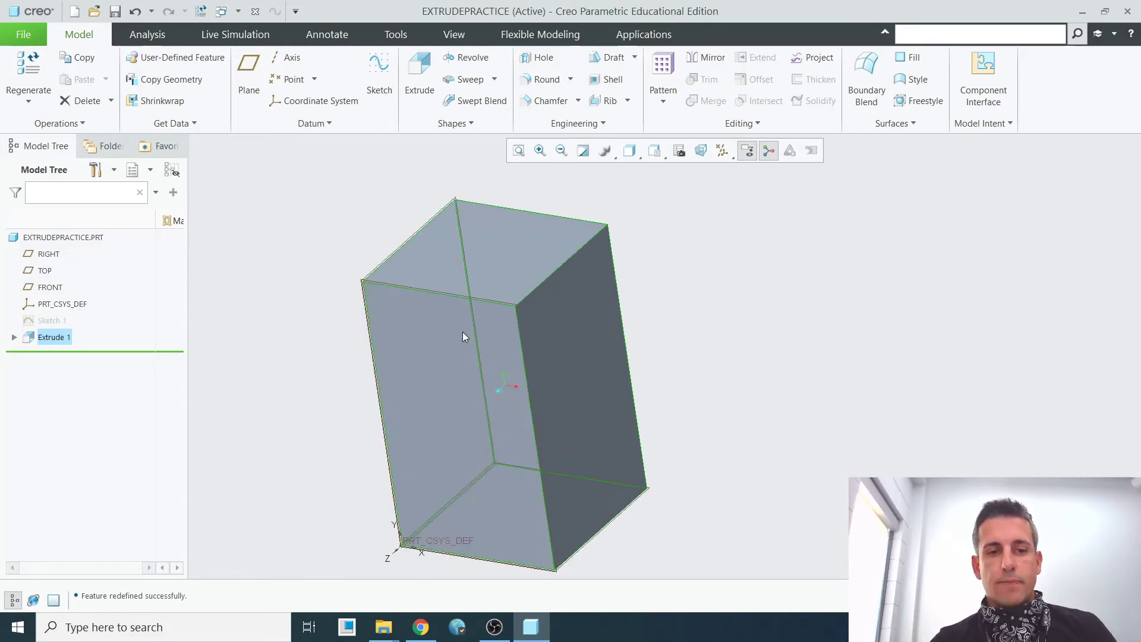
Step: Start a sketch on the block's top face, view it straight on, and draw a circle
click(495, 240)
scroll(293, 305, down, 3)
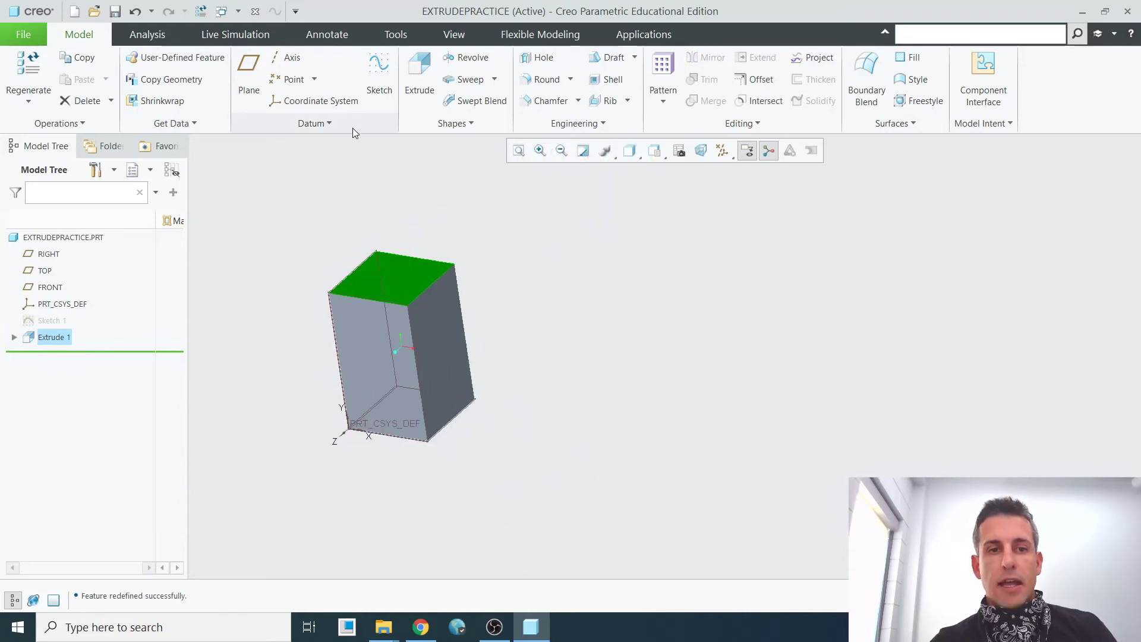
click(379, 72)
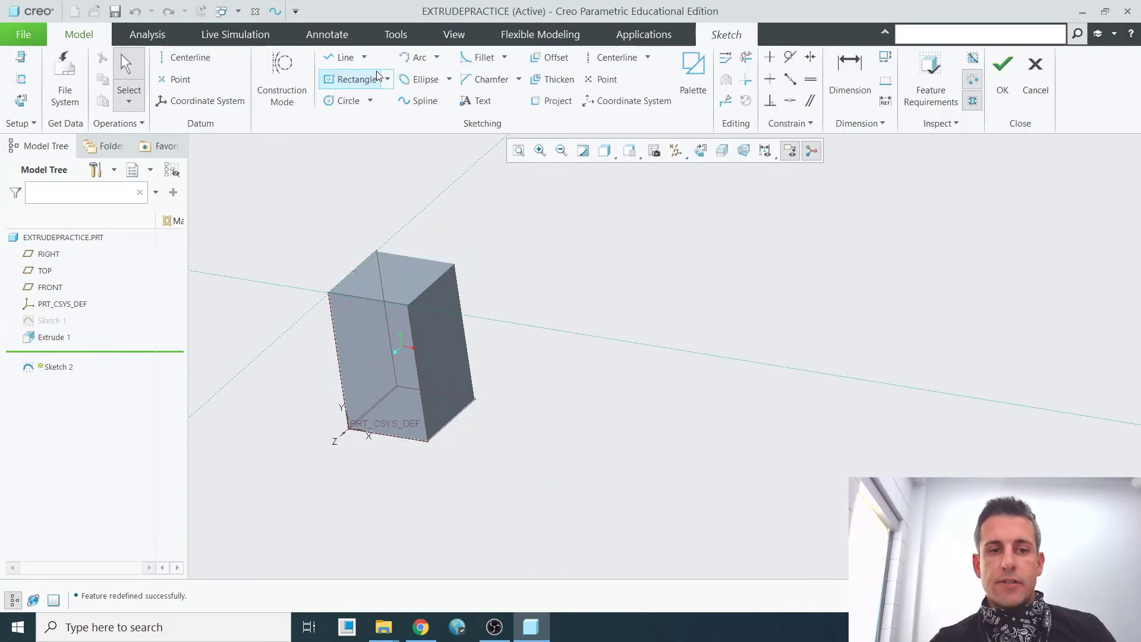
click(21, 101)
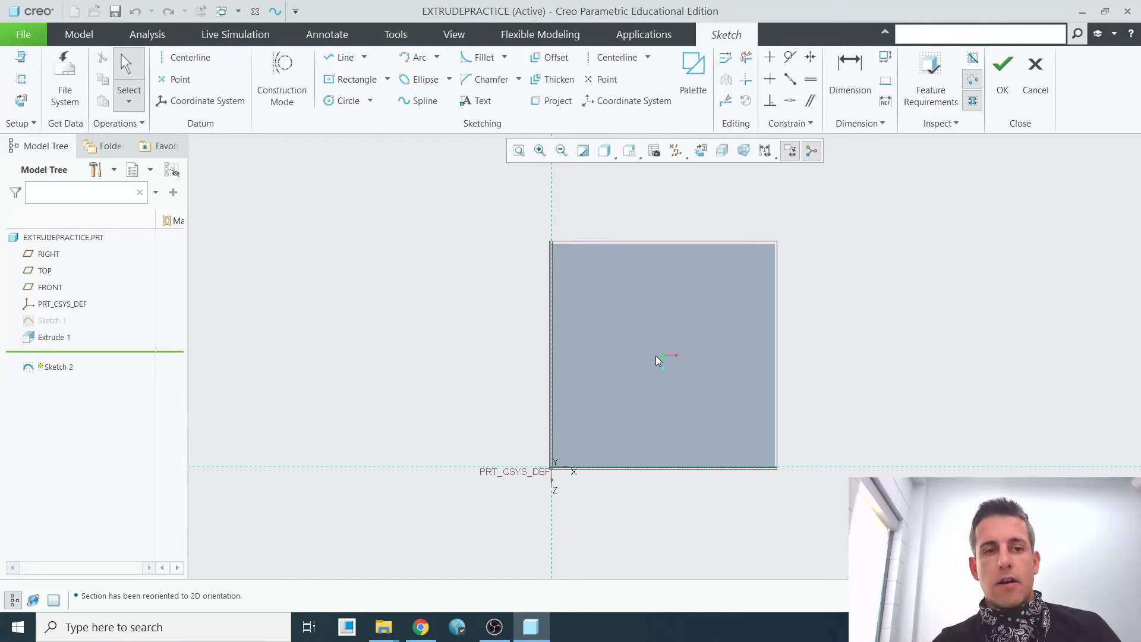
click(333, 104)
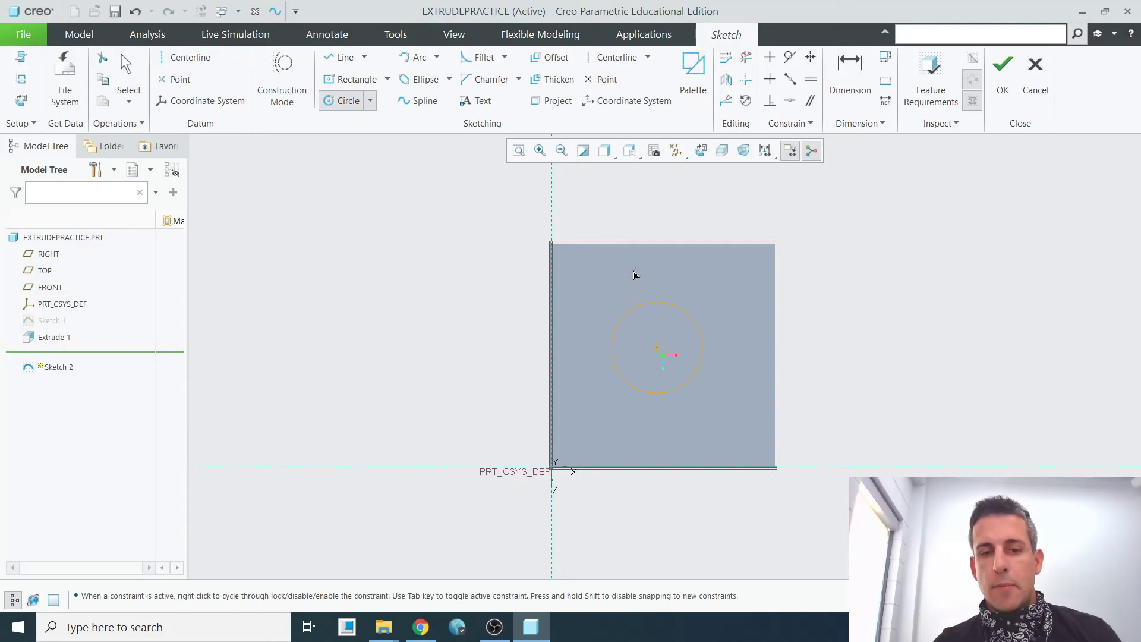
middle_click(633, 273)
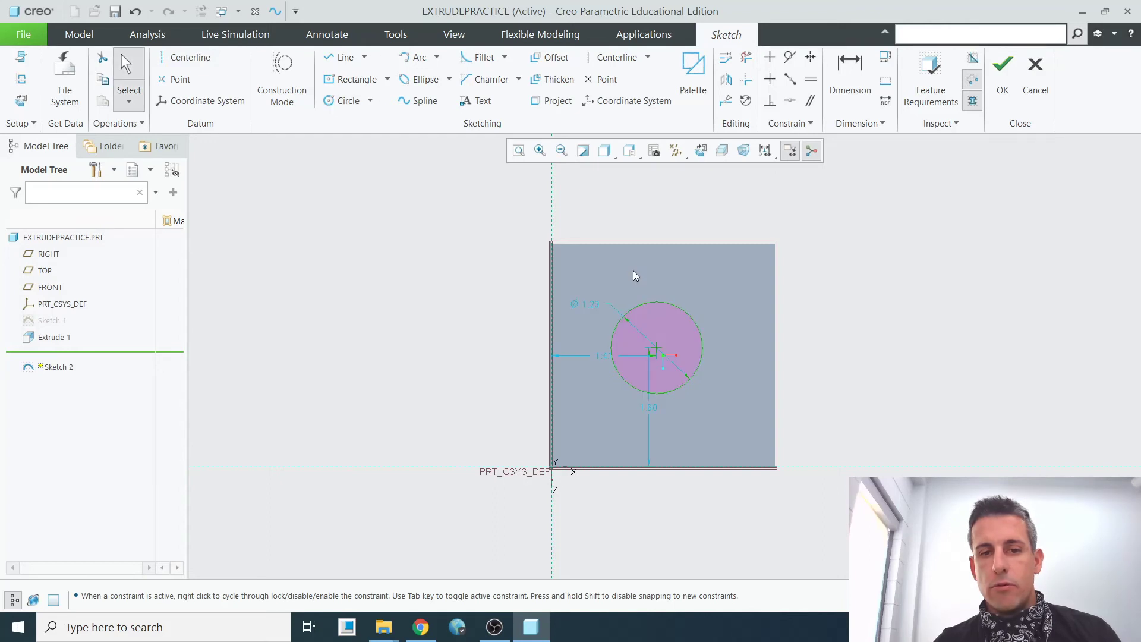
Step: Position the circle by setting its vertical dimension to 3 and horizontal distance to 1
scroll(589, 315, down, 1)
scroll(585, 297, down, 3)
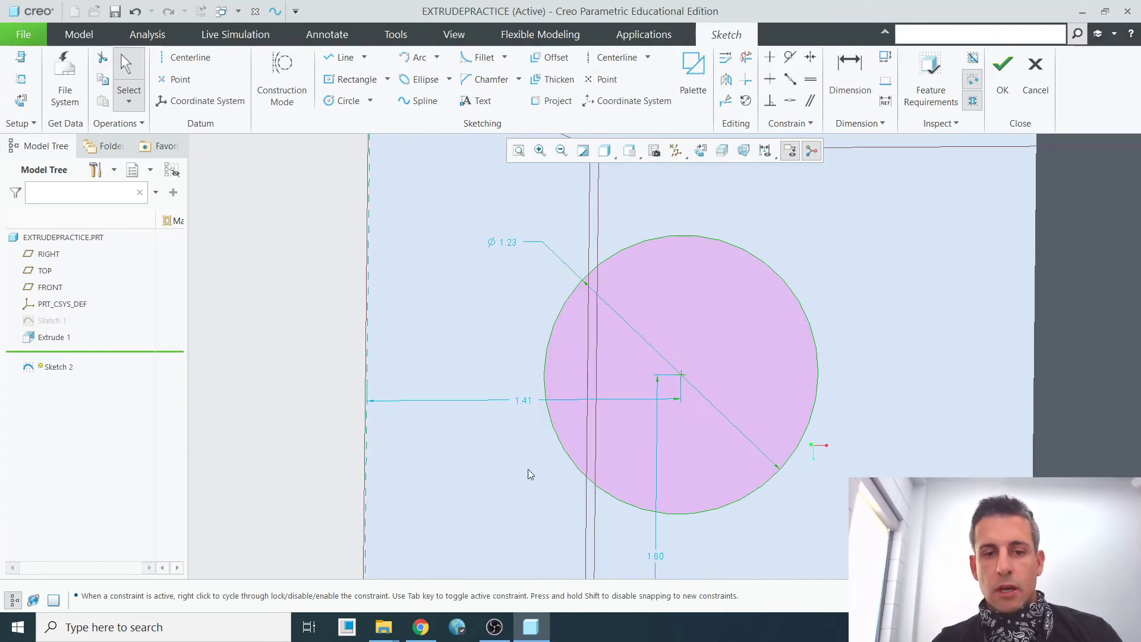
scroll(586, 415, up, 3)
double_click(617, 470)
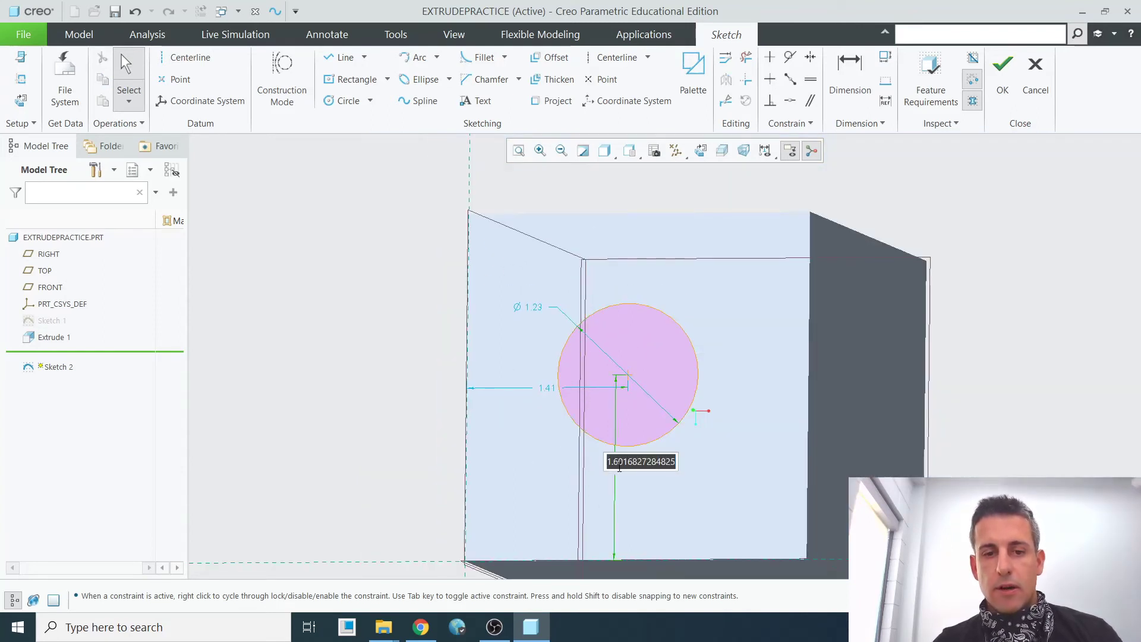
text(3)
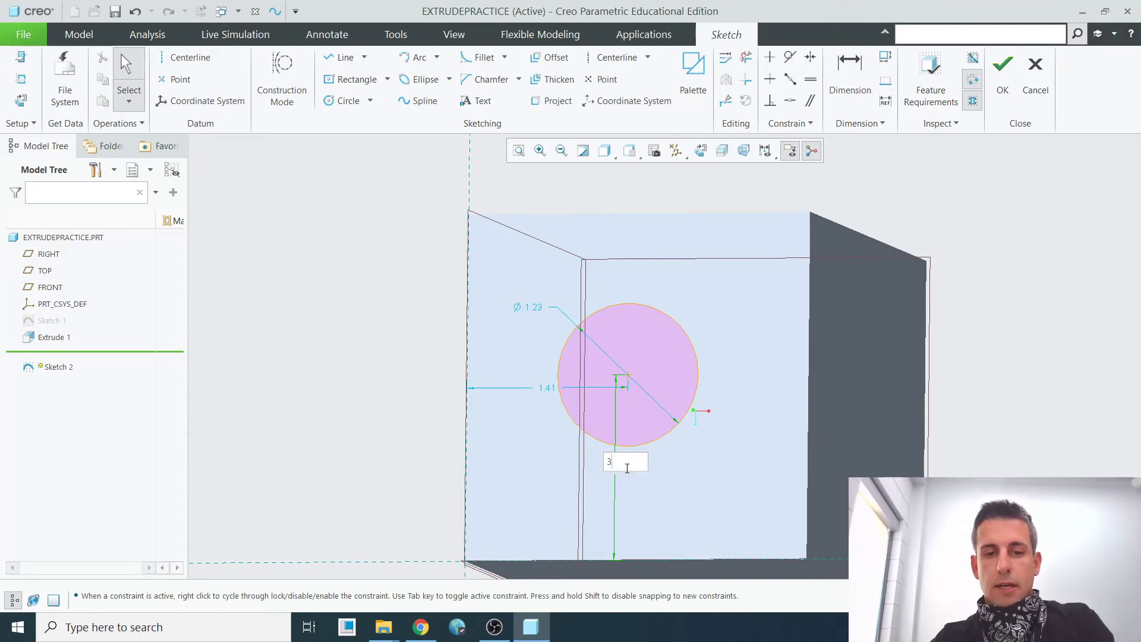
key(Return)
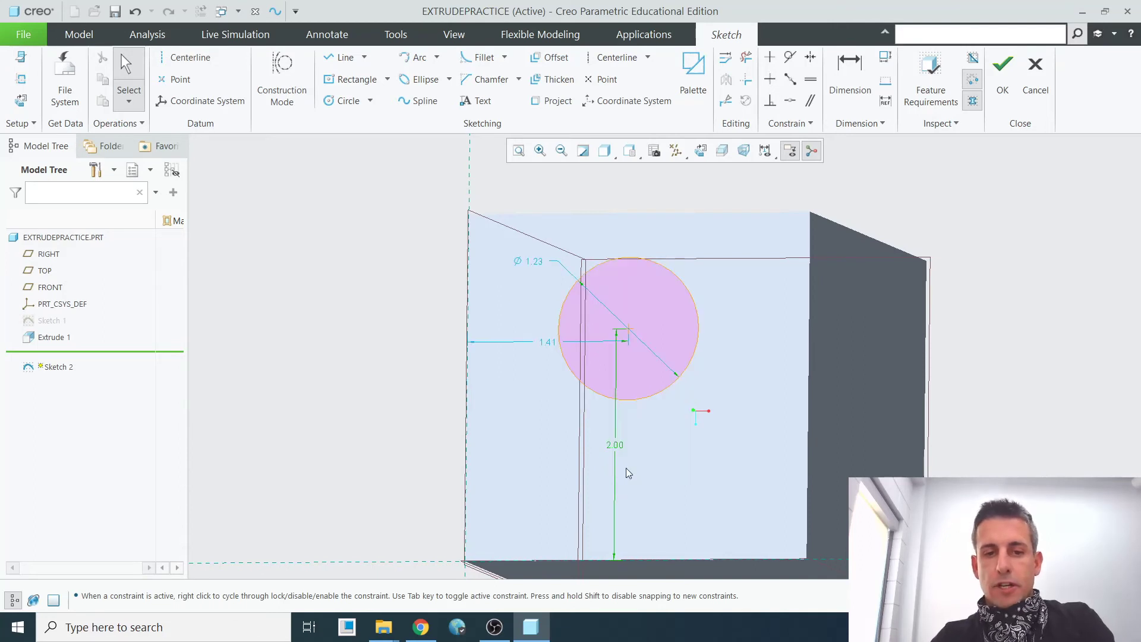
double_click(551, 344)
text(1)
key(Return)
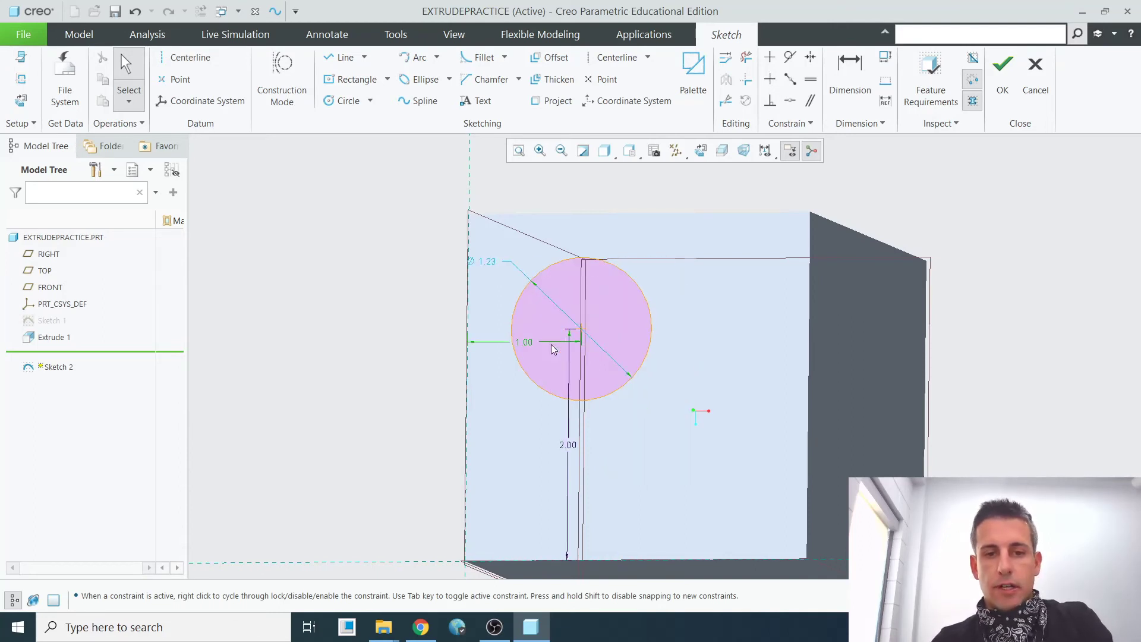
Step: Set the circle's diameter to 1.00, correcting an interim value of 3
double_click(492, 263)
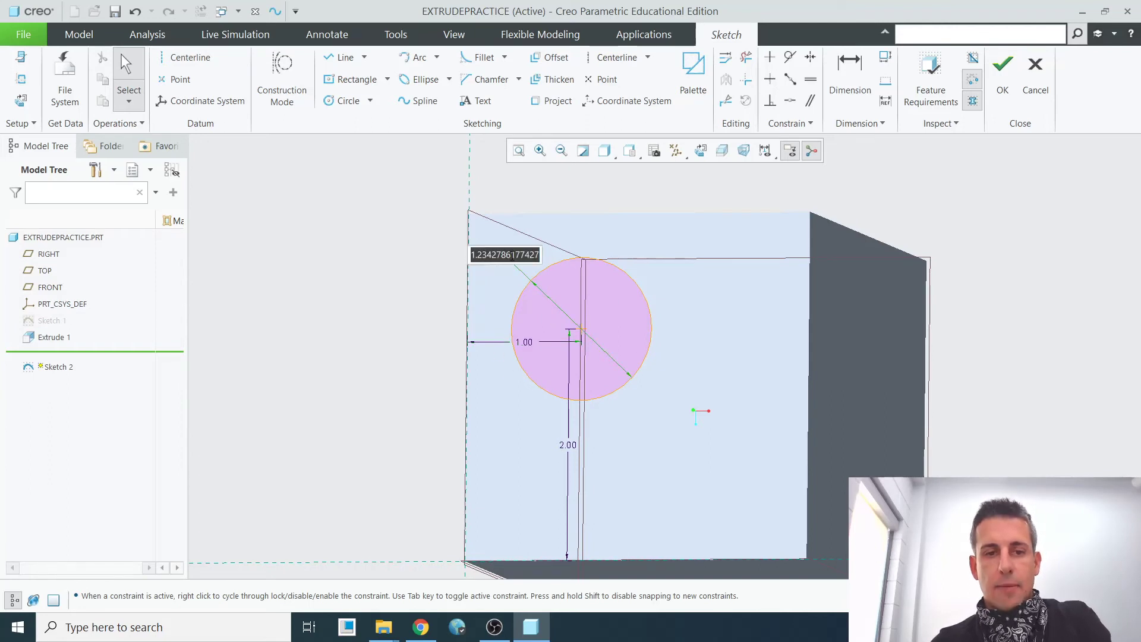
click(474, 261)
scroll(474, 267, up, 3)
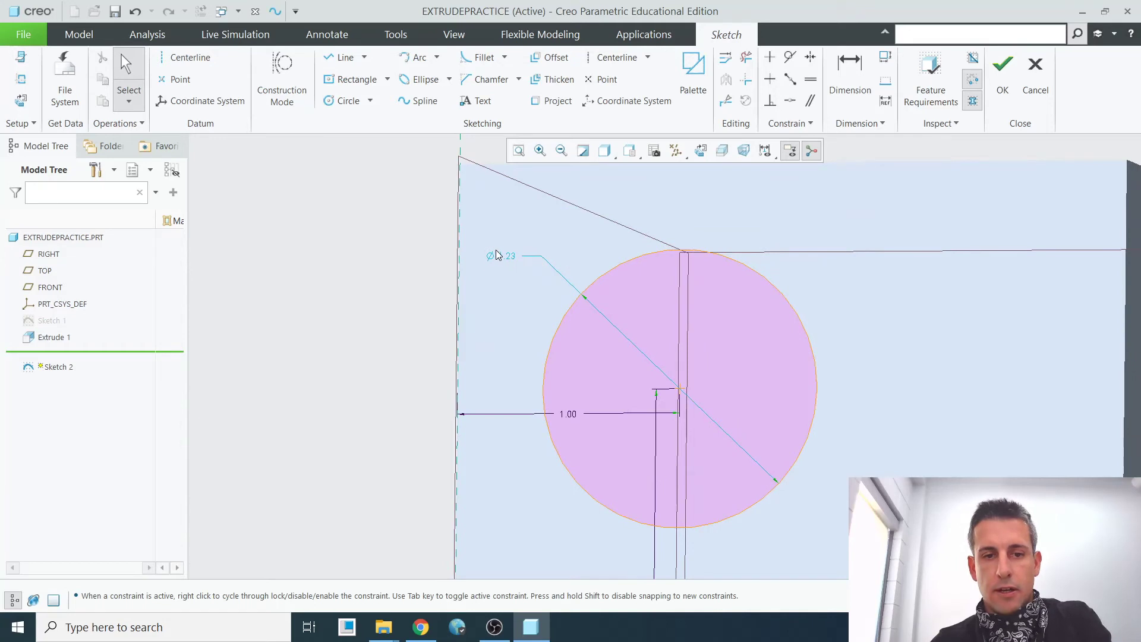
double_click(510, 265)
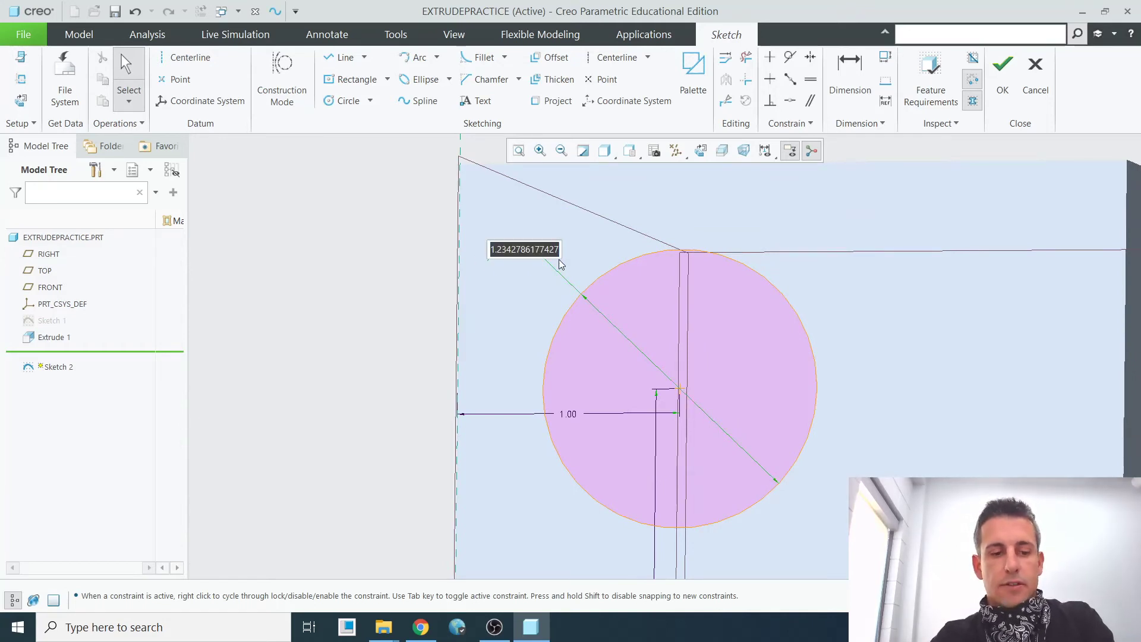
text(3)
key(Return)
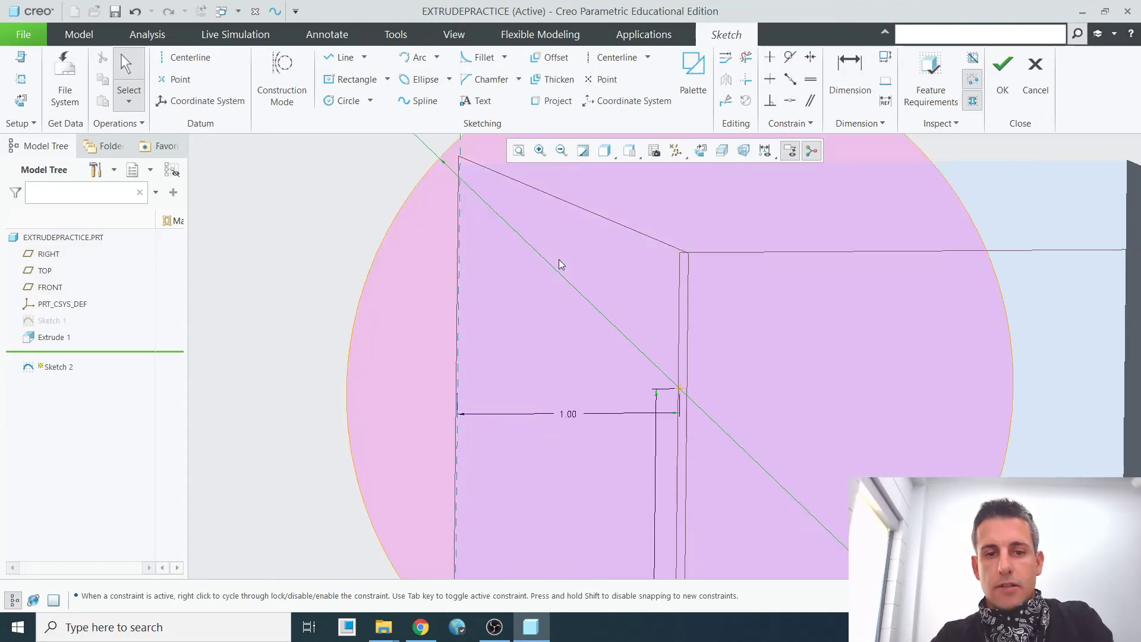
scroll(601, 284, down, 5)
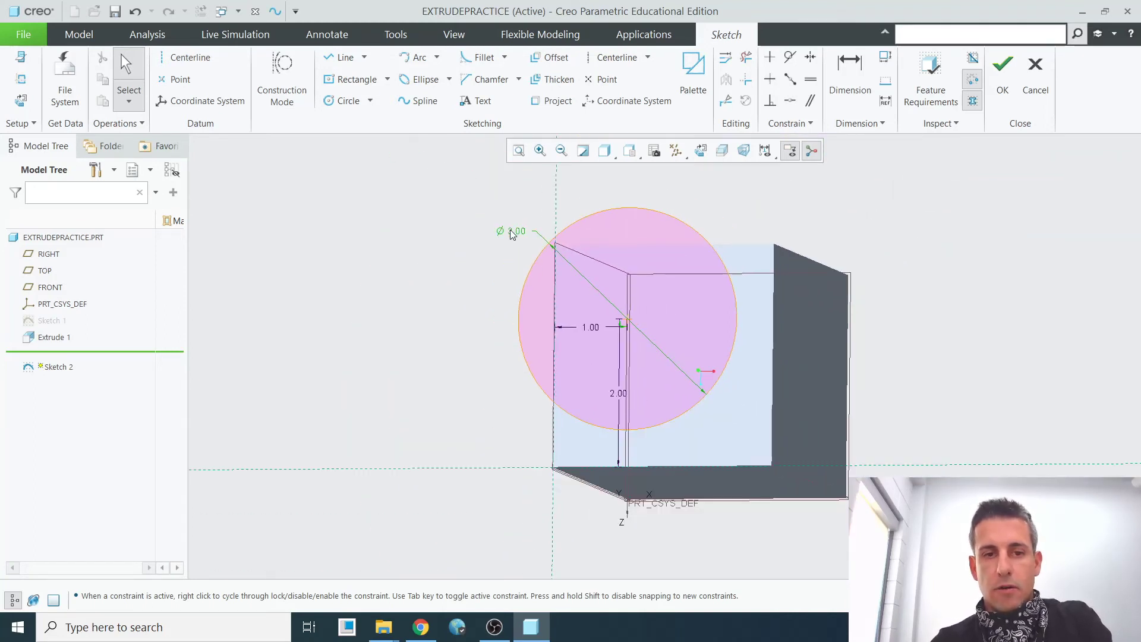
double_click(510, 232)
text(1)
key(Return)
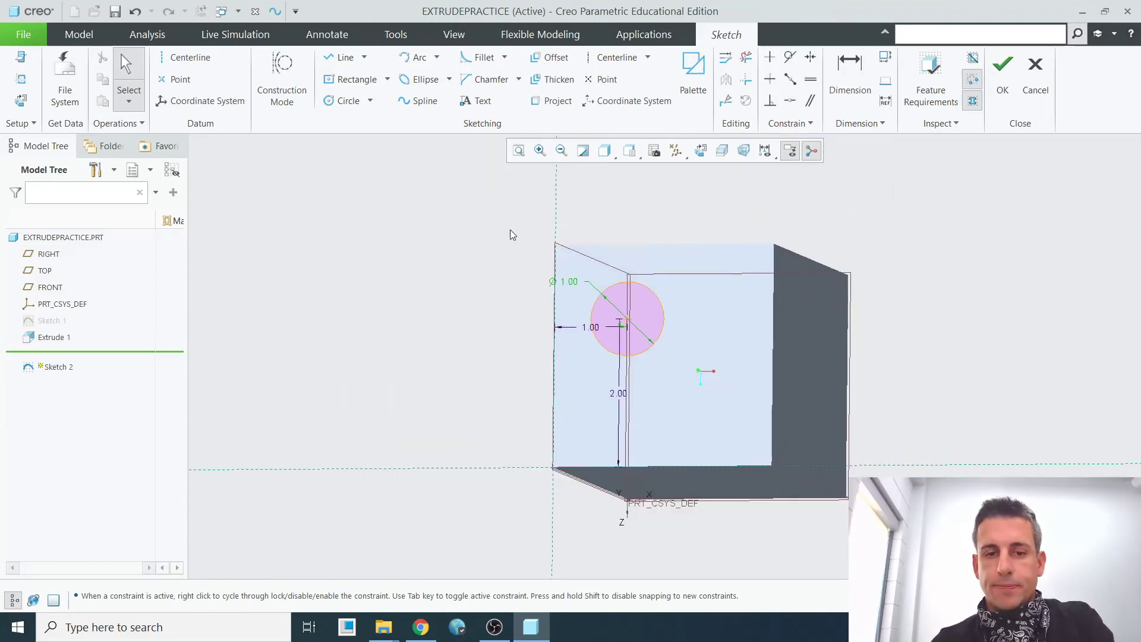
scroll(657, 351, up, 5)
mouse_move(657, 351)
middle_down()
mouse_move(626, 303)
mouse_move(632, 253)
middle_up()
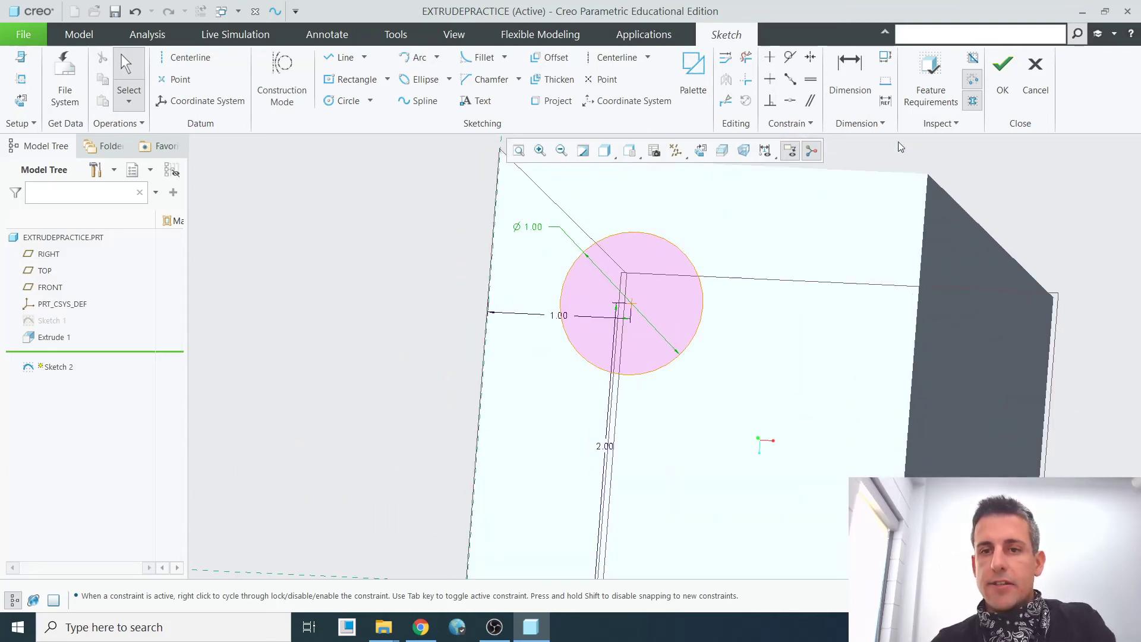
Step: Finish the circle sketch and start an extrusion from it
click(1003, 95)
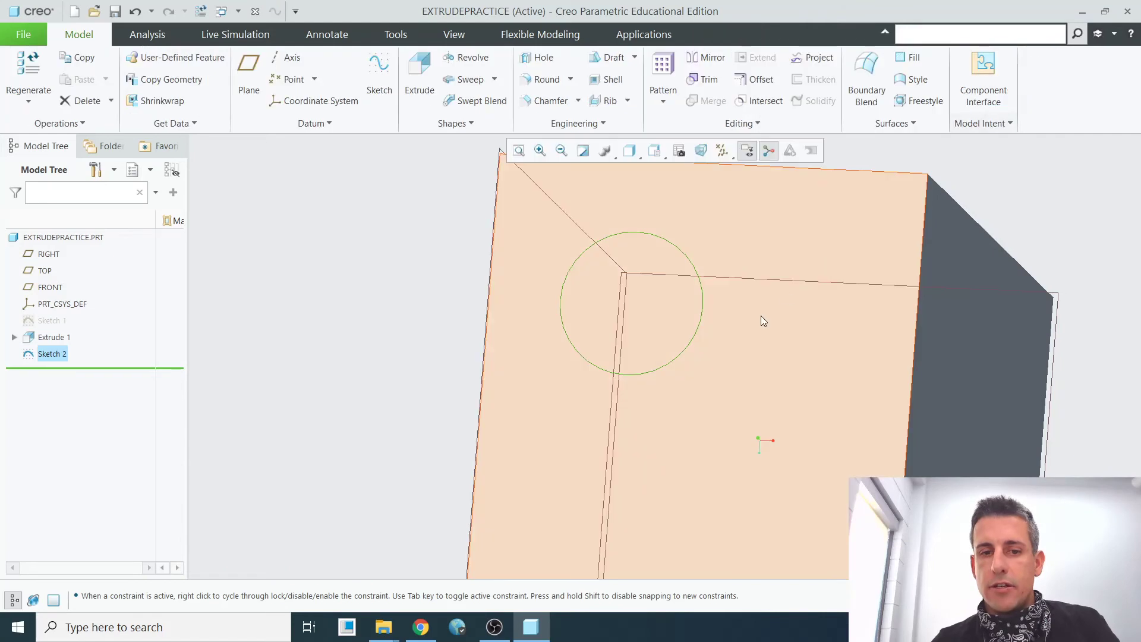
mouse_move(761, 316)
middle_down()
mouse_move(732, 381)
mouse_move(736, 303)
mouse_move(714, 255)
middle_up()
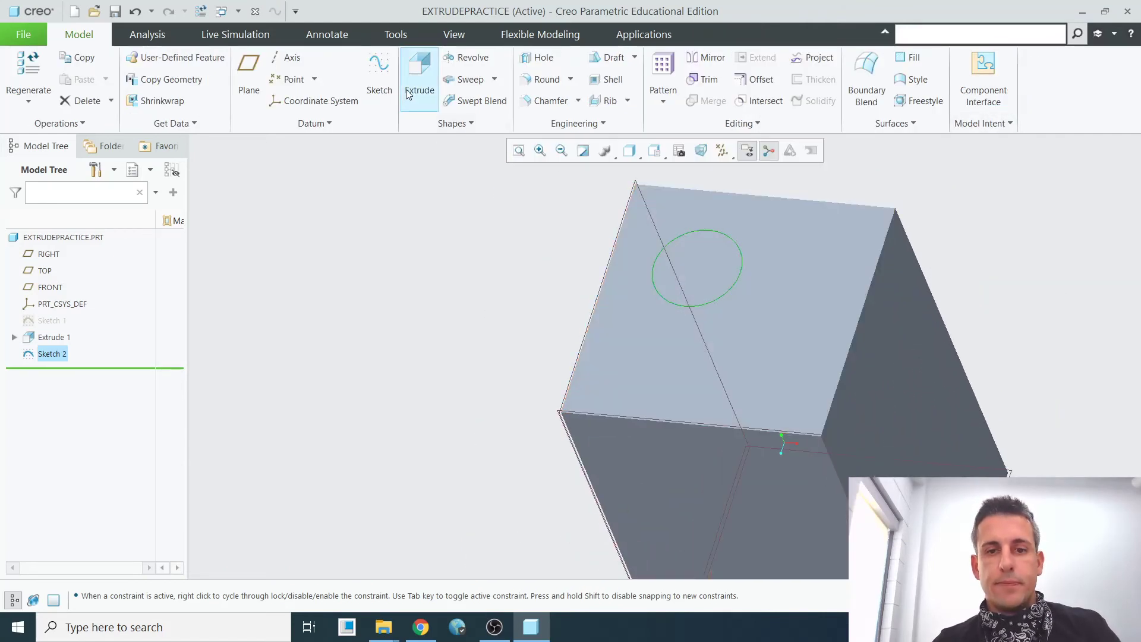
click(406, 89)
scroll(528, 323, up, 3)
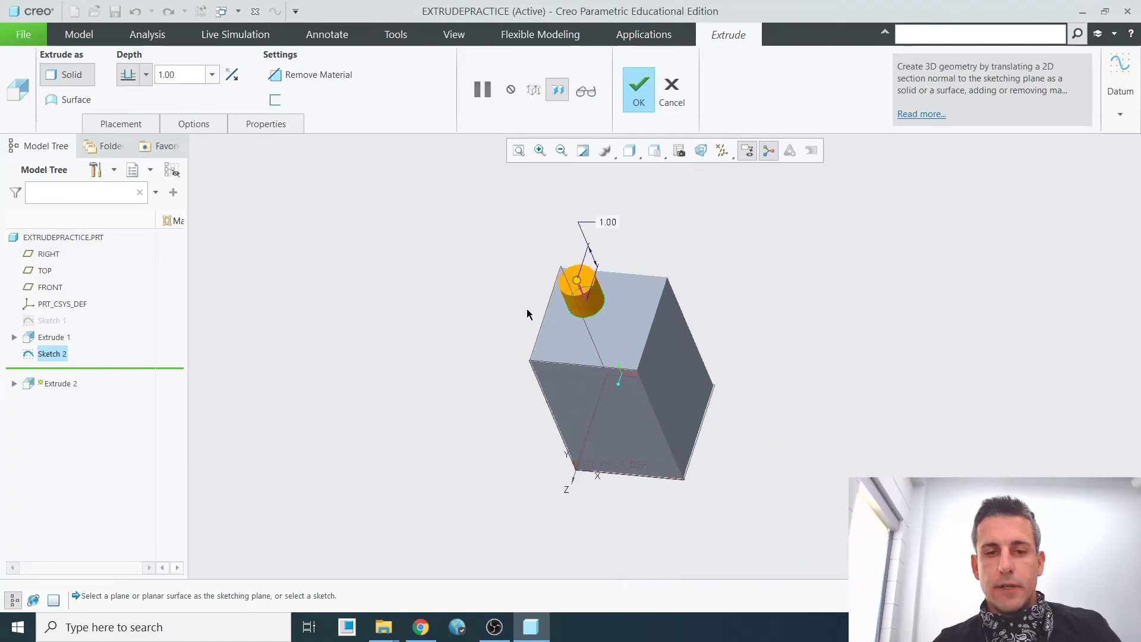
middle_drag(529, 313, 499, 280)
scroll(560, 257, down, 3)
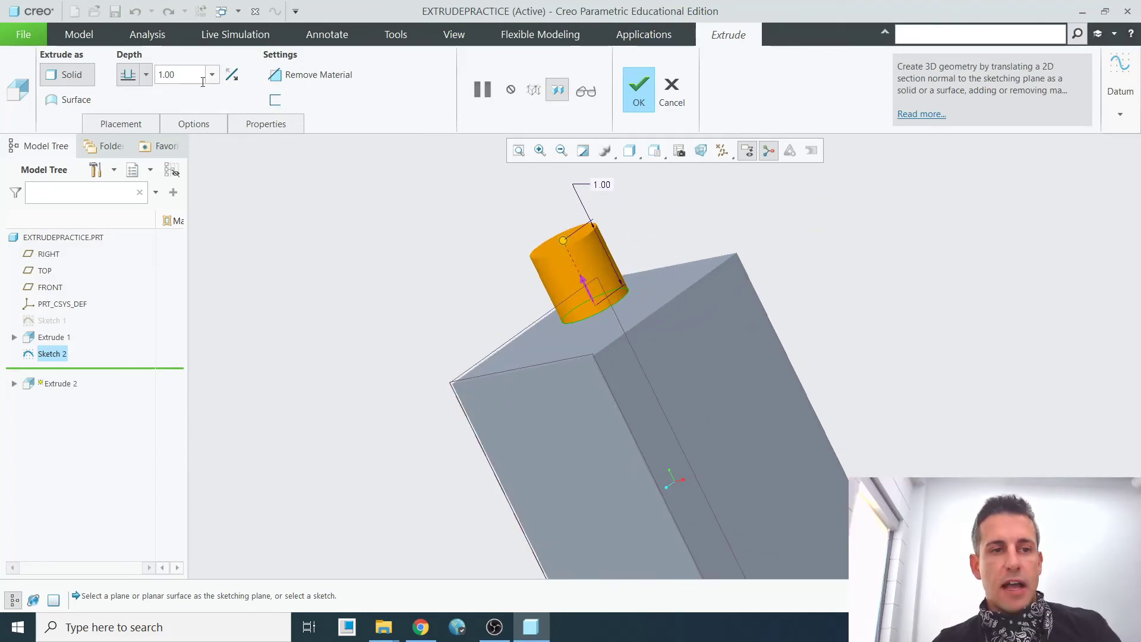
Step: Set the cylinder's extrusion depth to 3.00 and inspect the preview on the block
drag(563, 243, 526, 90)
scroll(523, 179, up, 3)
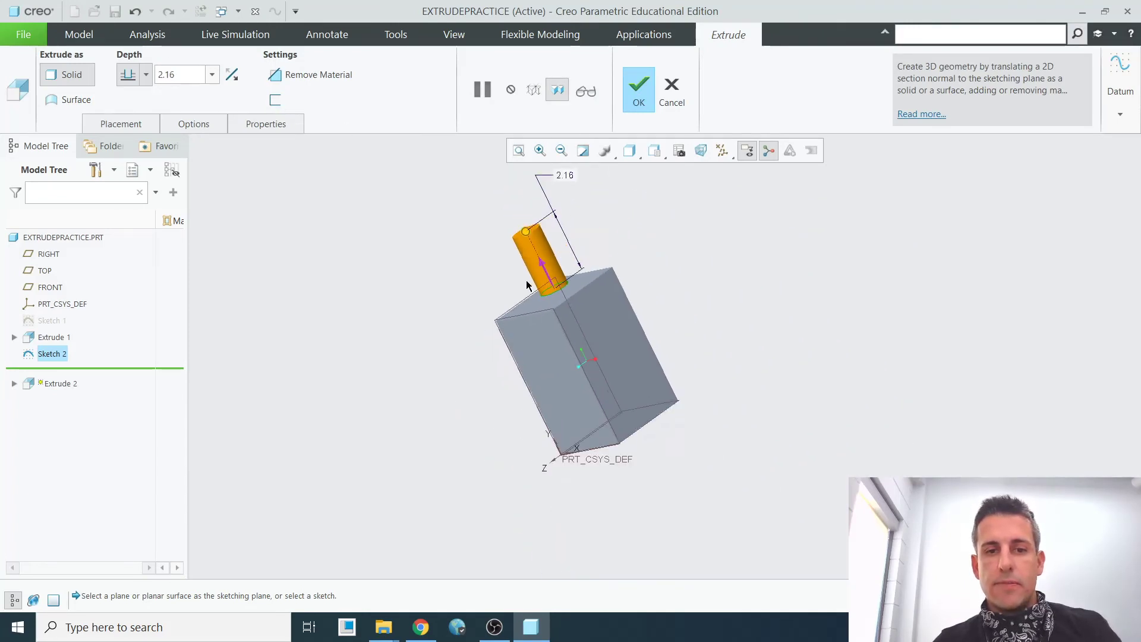
scroll(522, 200, down, 3)
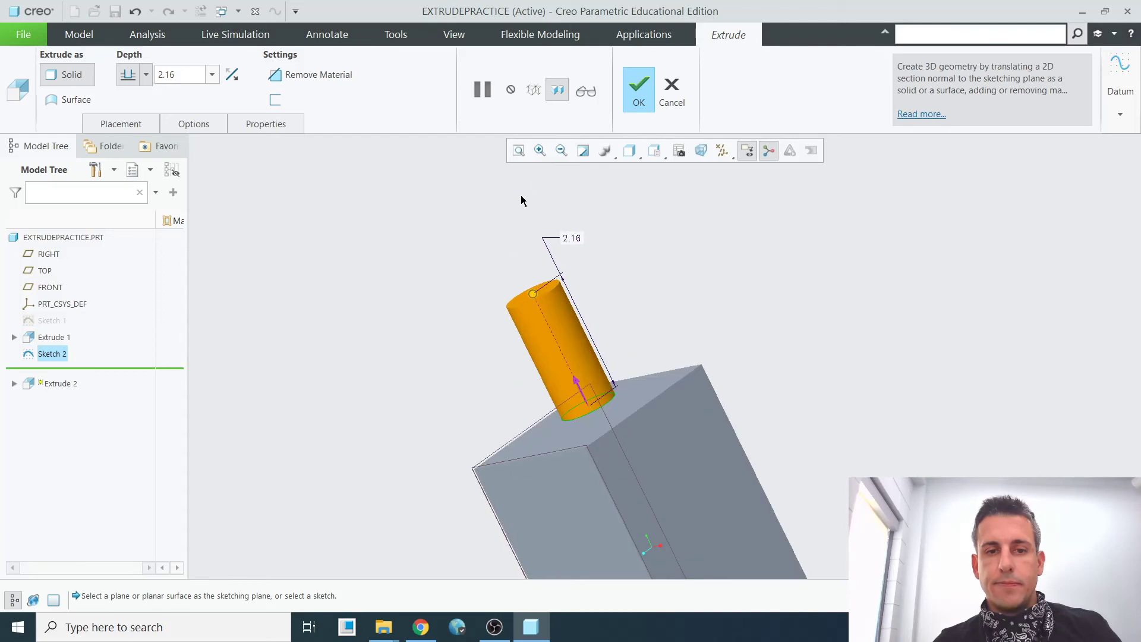
double_click(573, 237)
text(3)
key(Return)
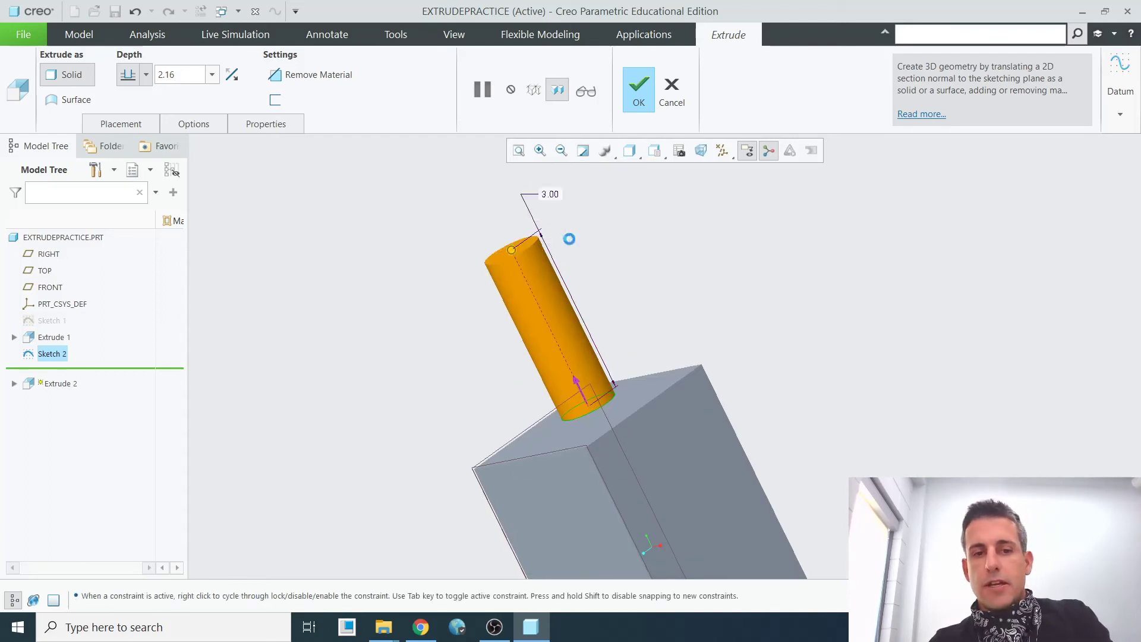
scroll(393, 324, up, 3)
middle_drag(393, 326, 523, 297)
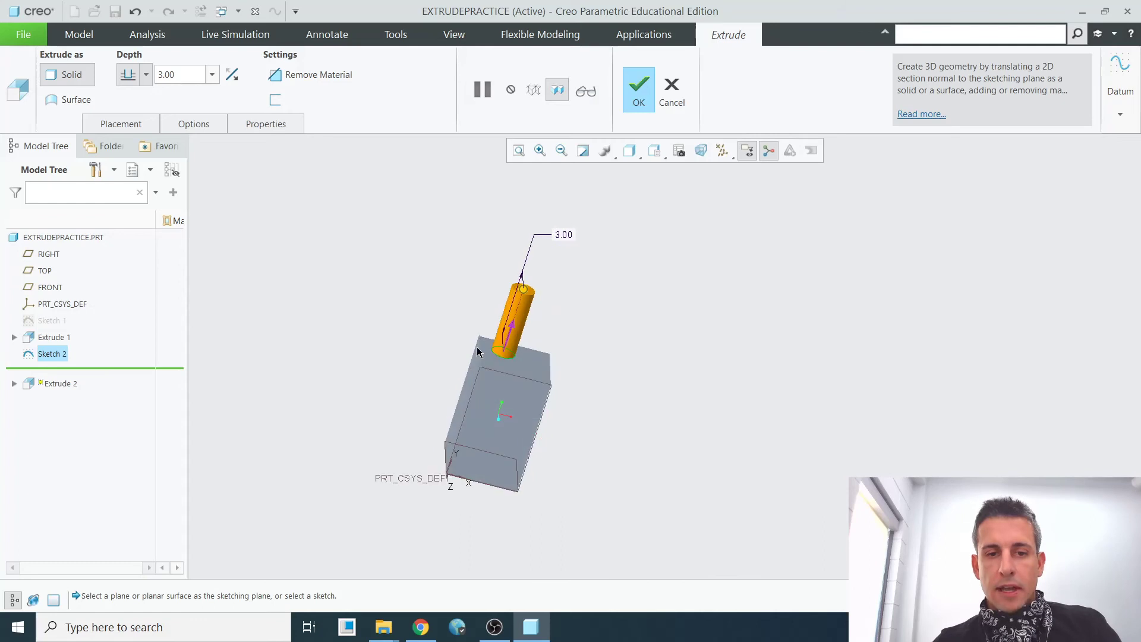
scroll(549, 249, down, 3)
scroll(550, 248, up, 3)
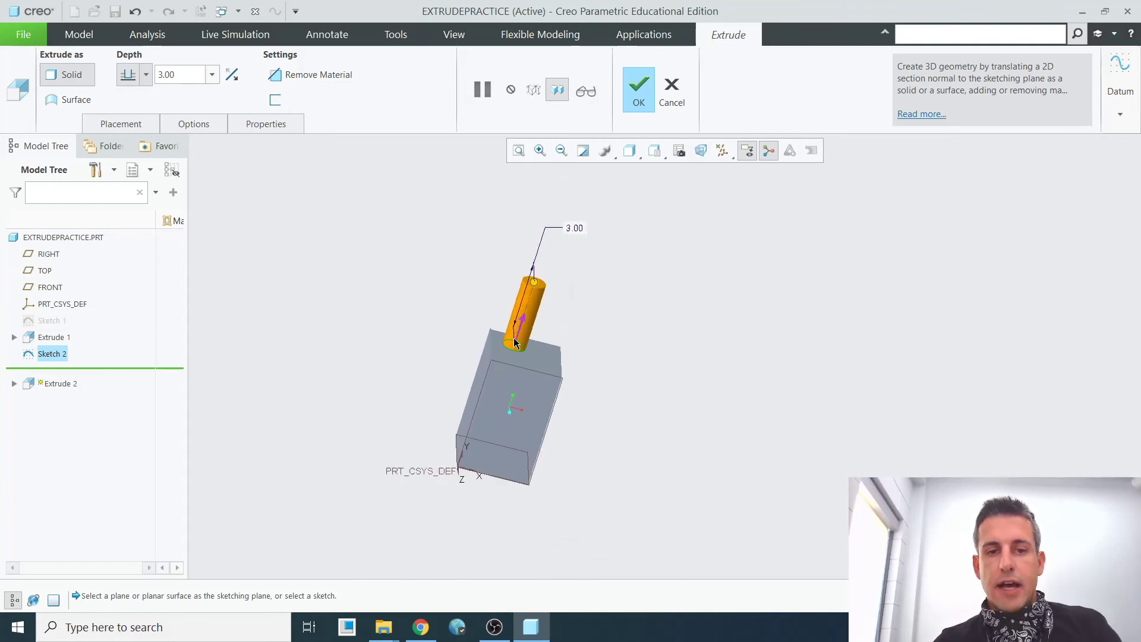
middle_drag(551, 248, 479, 410)
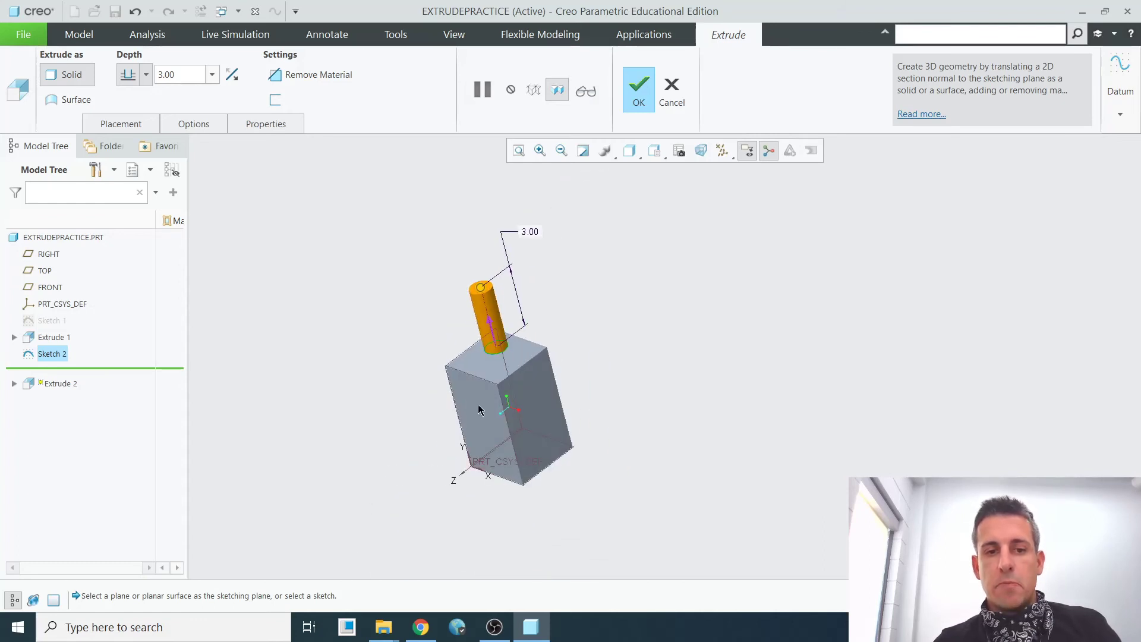
Step: Confirm Extrude 2, then select Extrude 1, Extrude 2 and Sketch 2 in the Model Tree
click(639, 92)
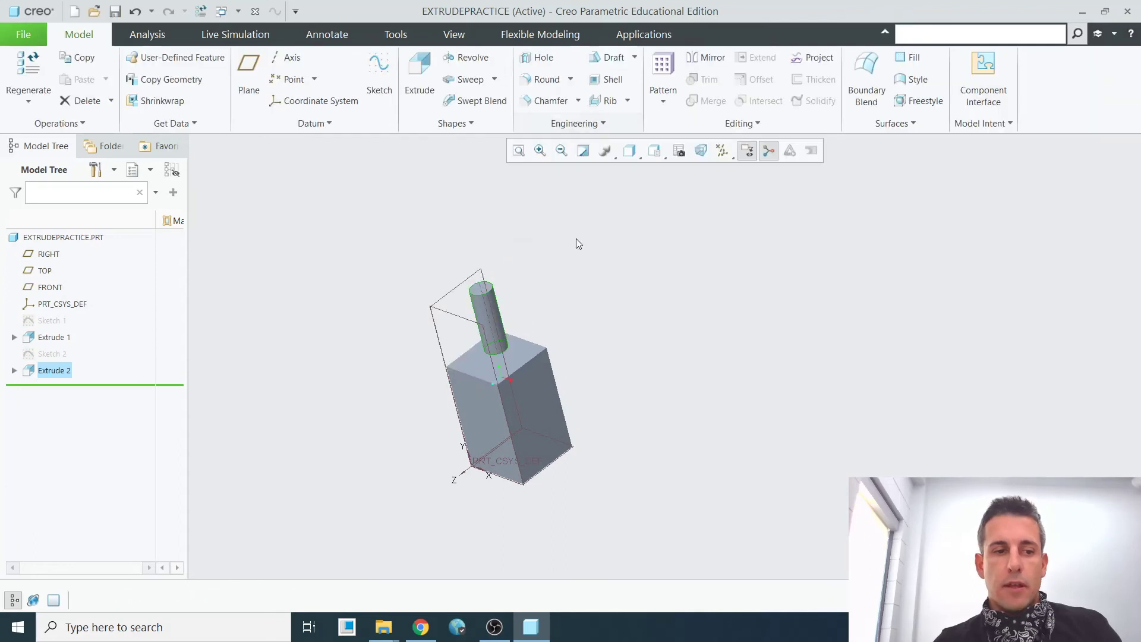
middle_drag(576, 238, 505, 416)
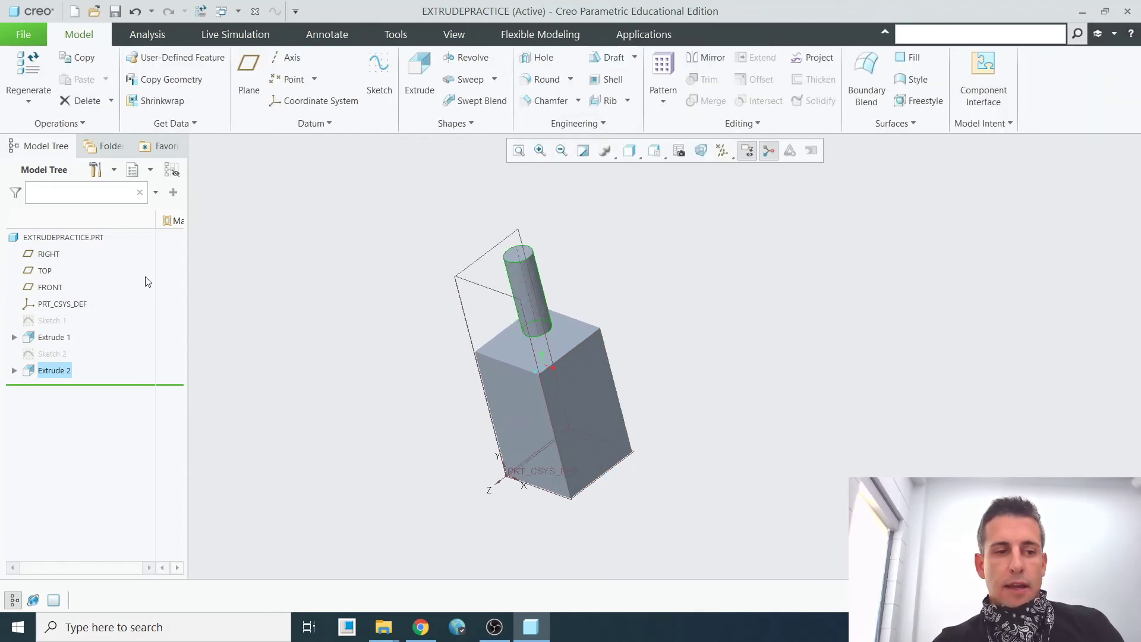
click(52, 337)
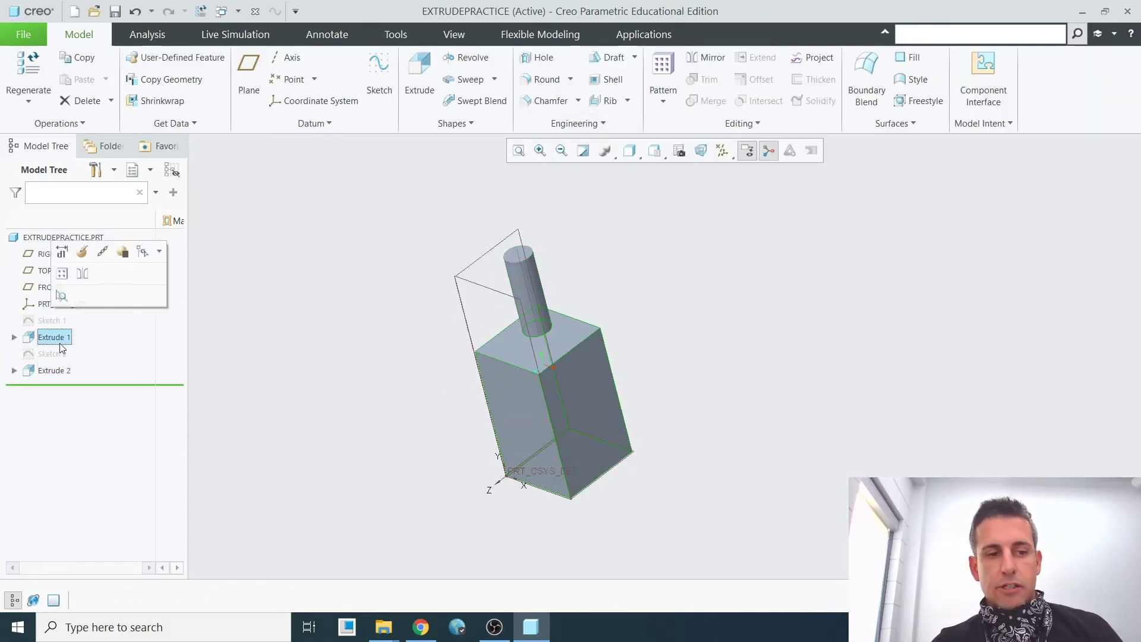
click(53, 371)
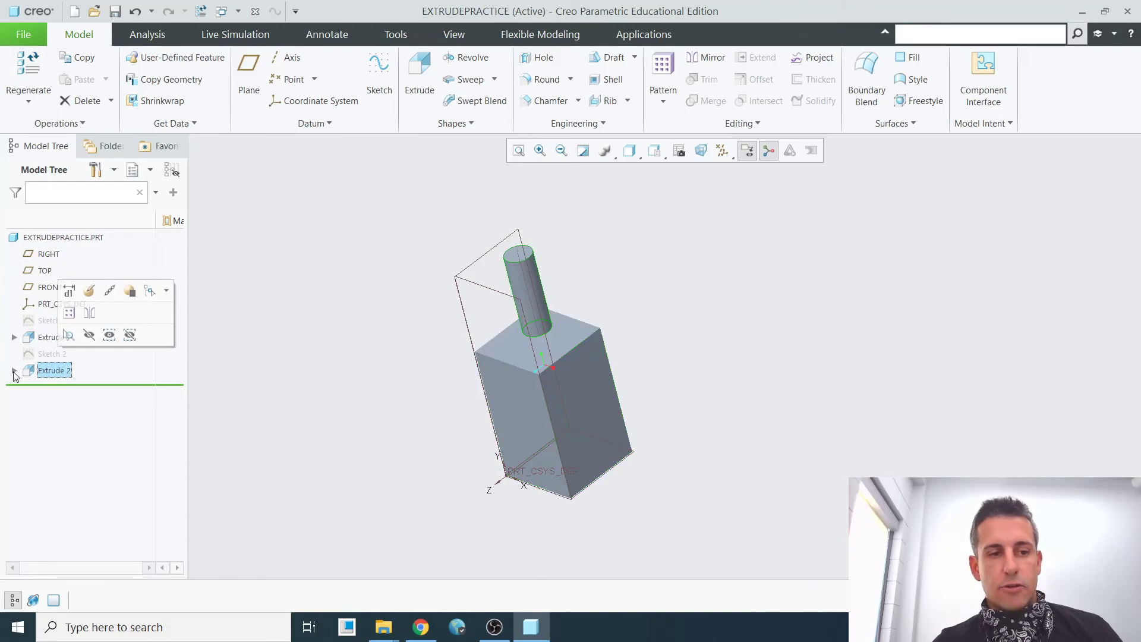
click(64, 355)
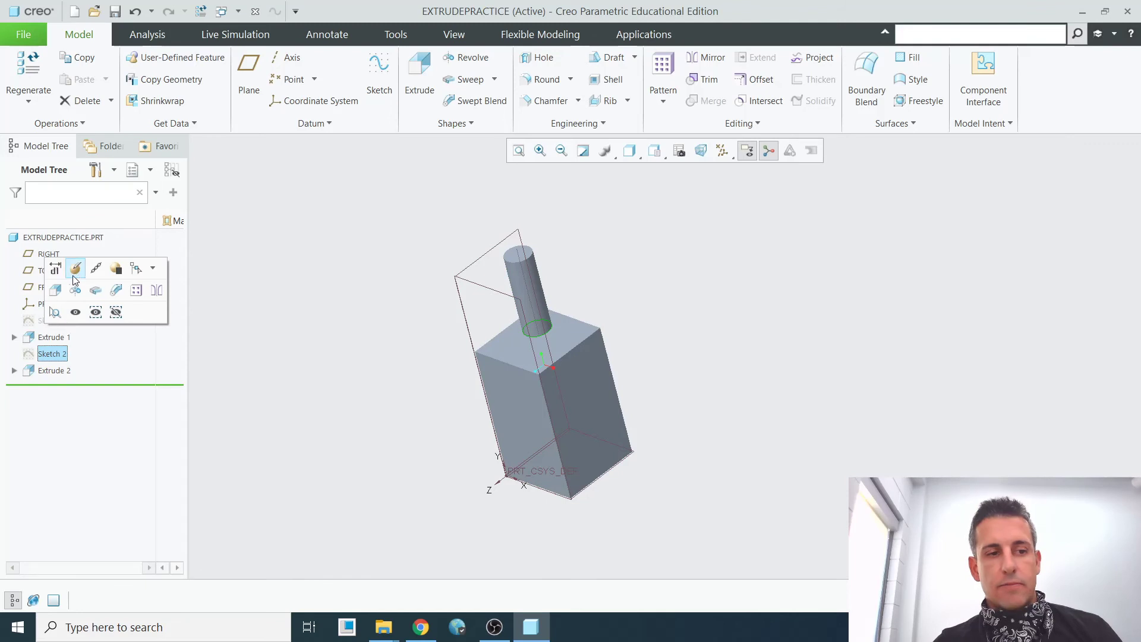
click(56, 371)
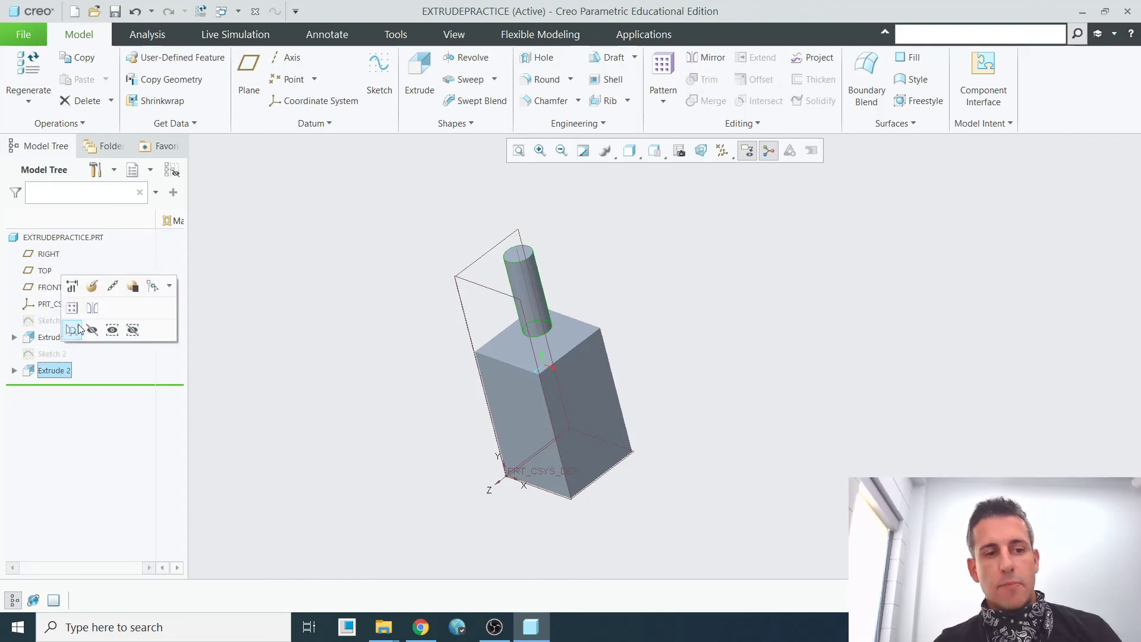
Step: Clear the selection and orbit and zoom to inspect the cylinder on the block's top face
click(359, 325)
middle_drag(359, 325, 555, 369)
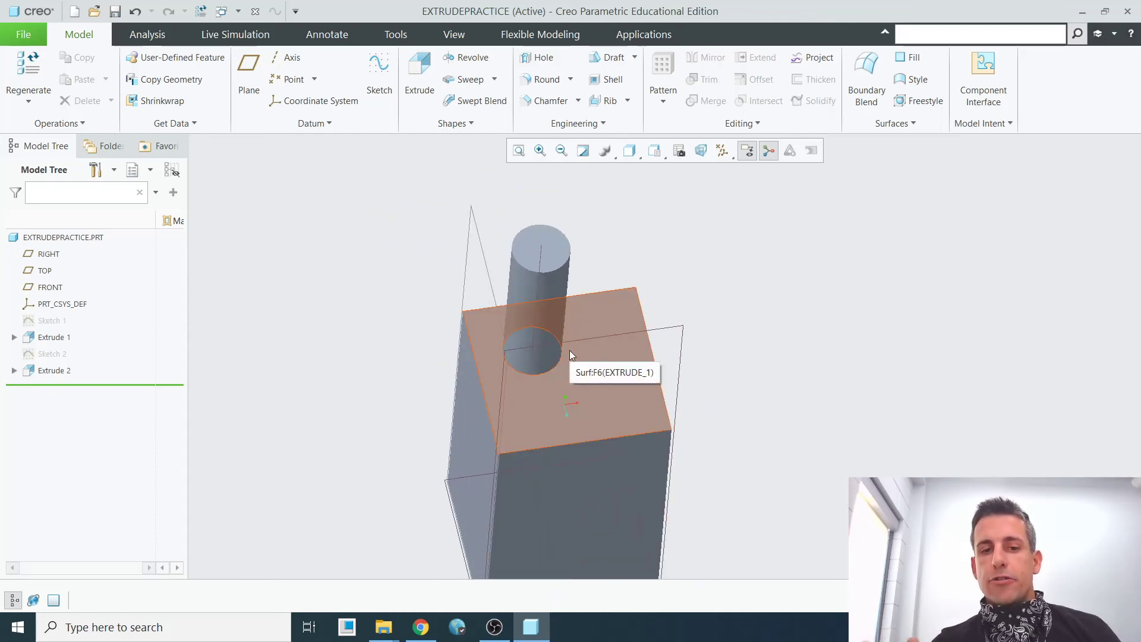
scroll(622, 438, down, 3)
middle_drag(622, 443, 590, 432)
scroll(570, 369, up, 4)
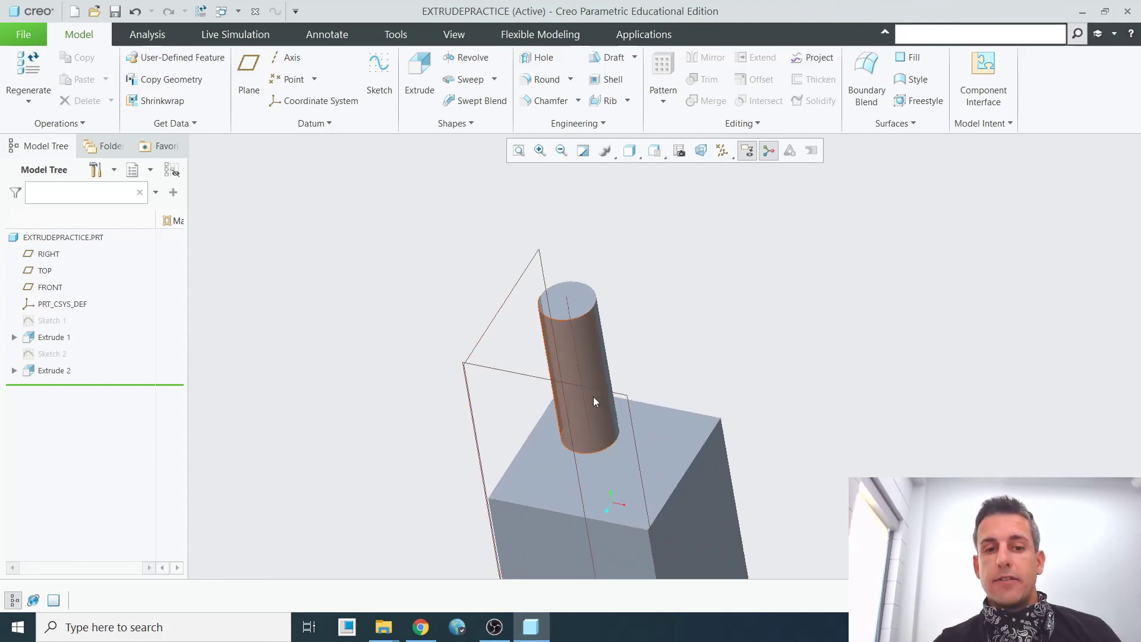
scroll(593, 397, down, 3)
scroll(591, 399, up, 3)
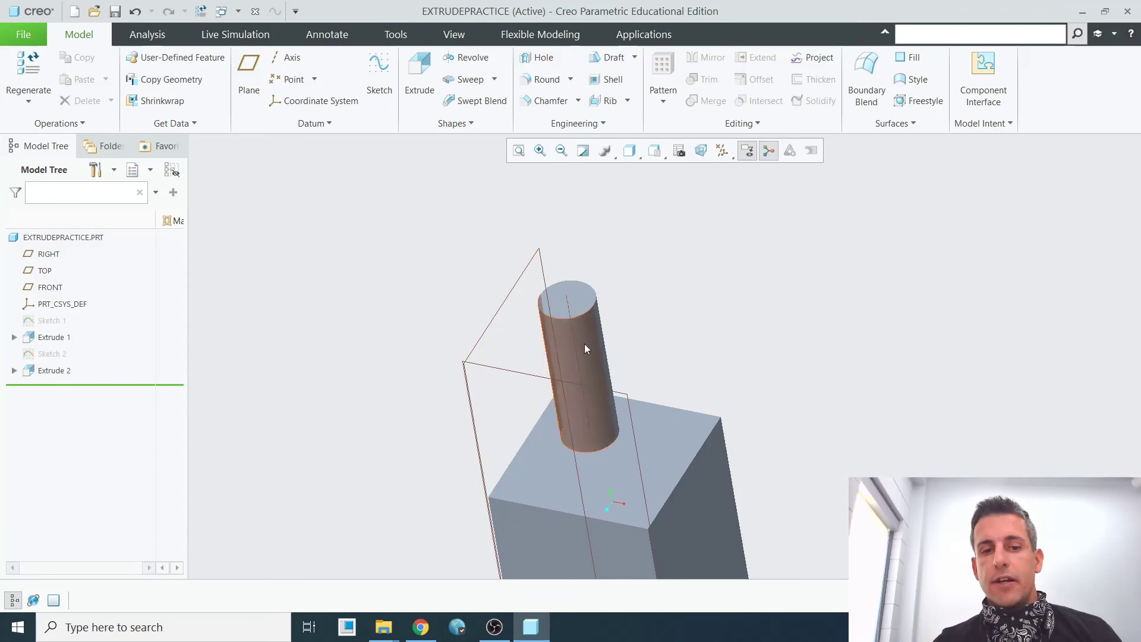
scroll(594, 406, down, 2)
scroll(597, 425, up, 2)
scroll(599, 441, up, 2)
scroll(612, 433, down, 2)
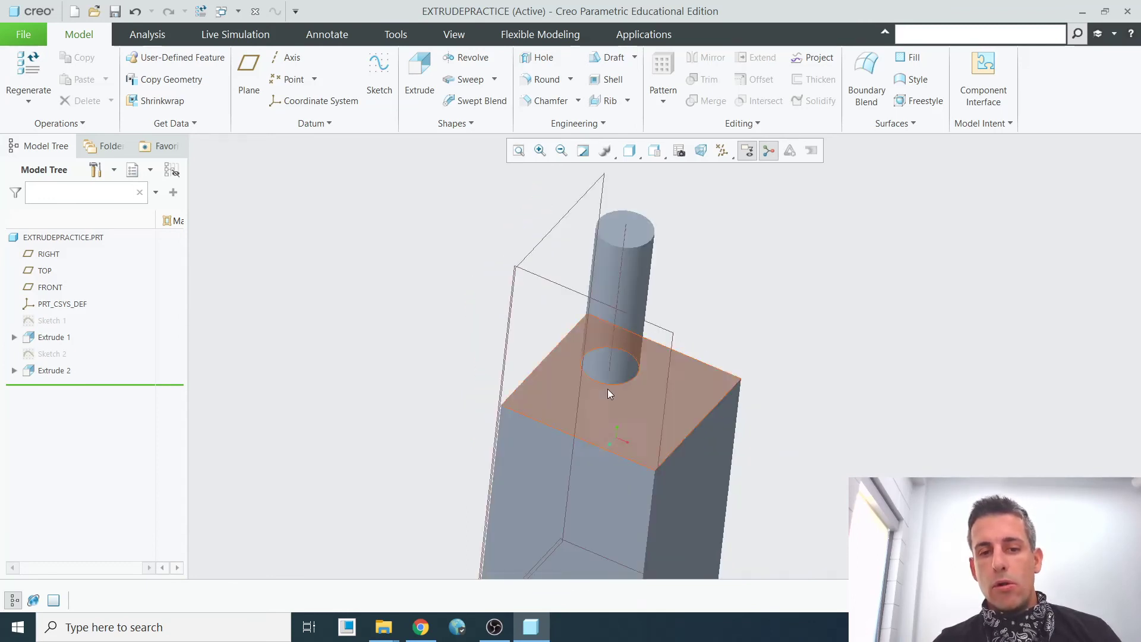
Step: Reopen Extrude 2's definition and drag its depth shorter
click(59, 371)
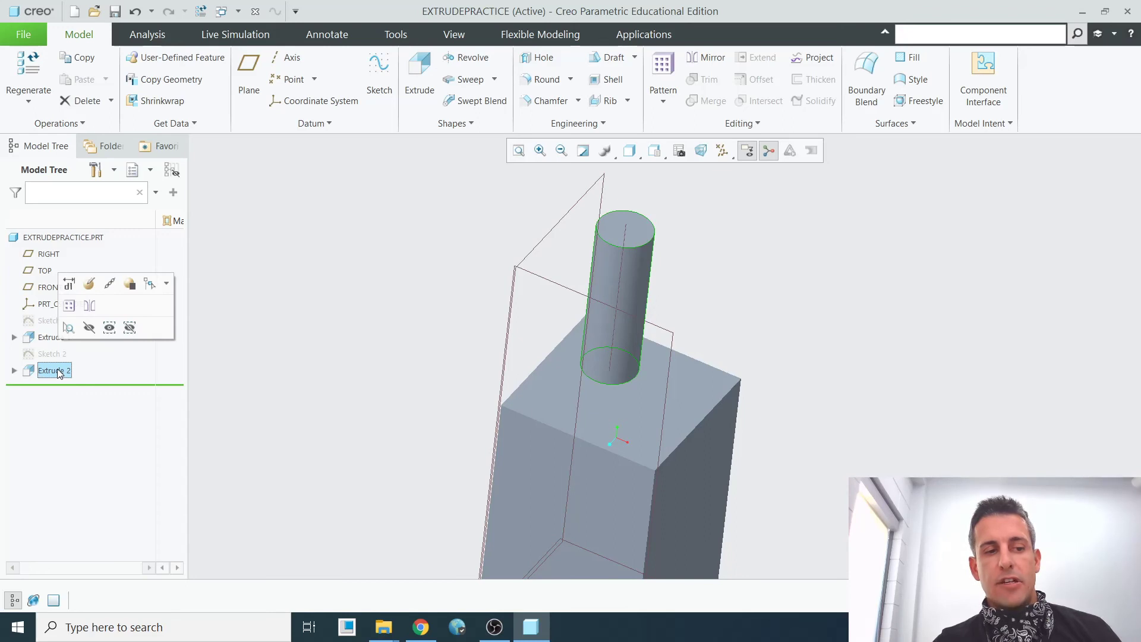
click(89, 283)
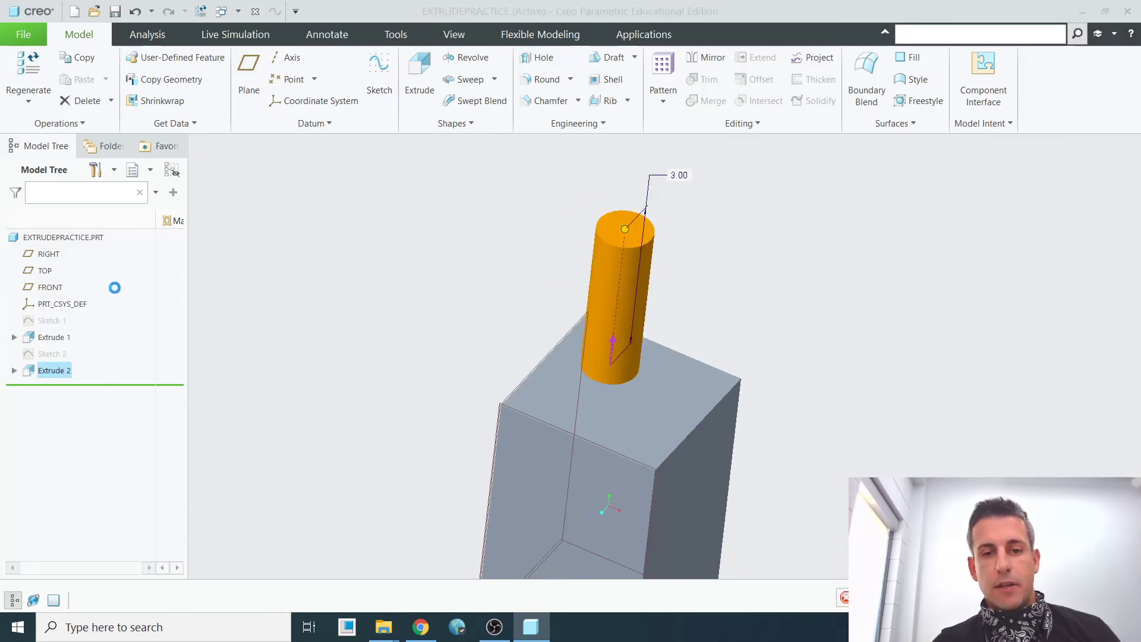
scroll(319, 390, down, 3)
scroll(458, 344, up, 3)
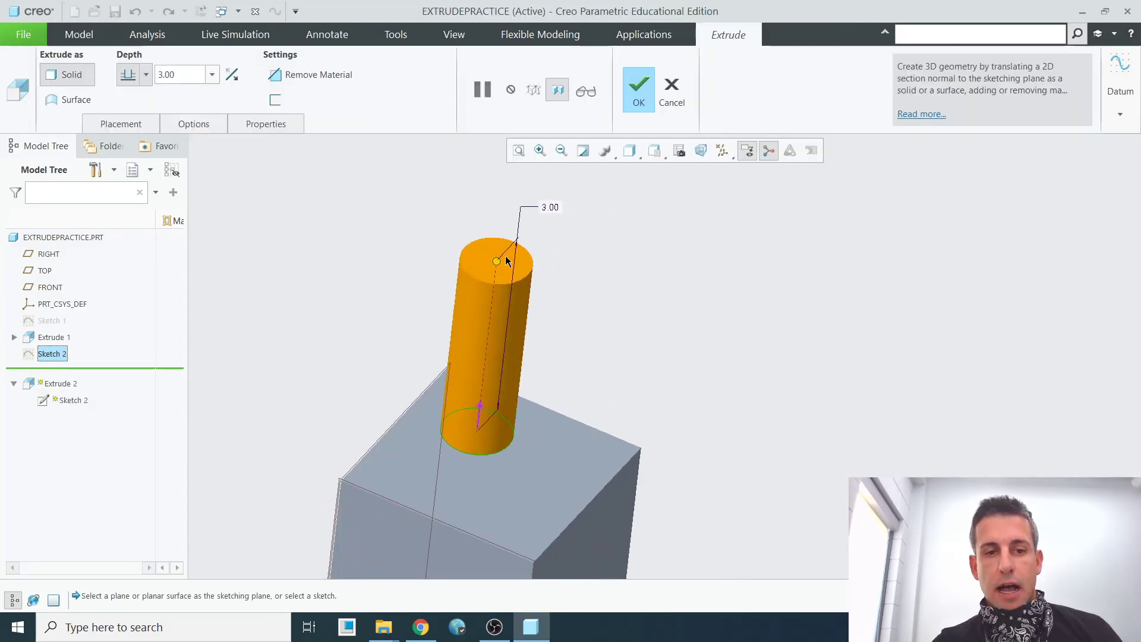
drag(498, 269, 464, 515)
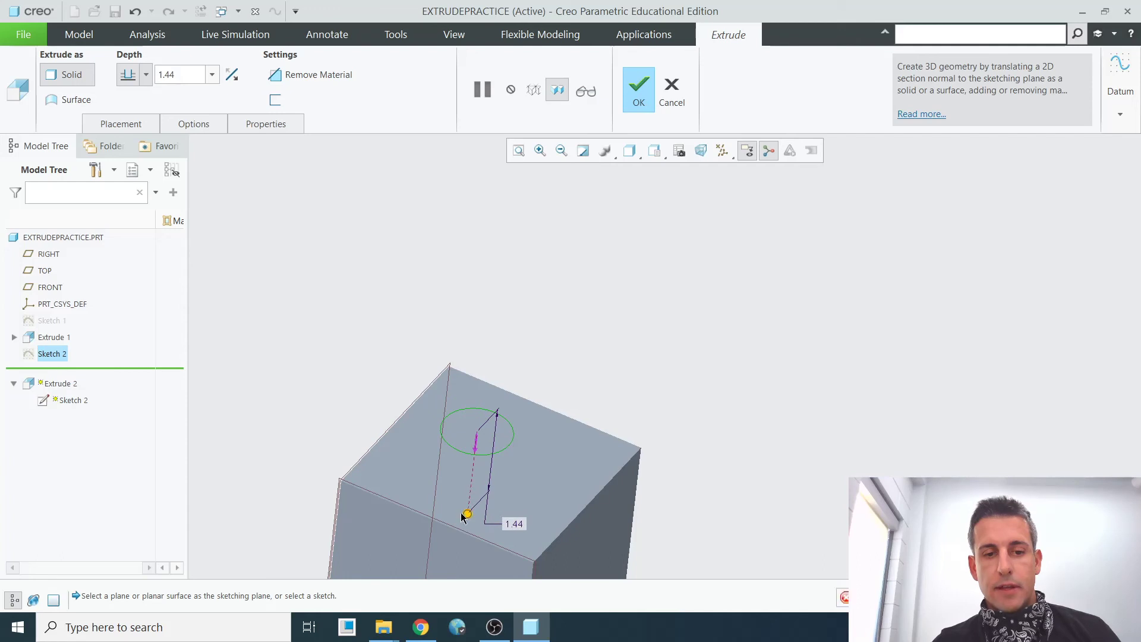
scroll(476, 402, down, 3)
scroll(510, 403, up, 2)
scroll(510, 403, up, 5)
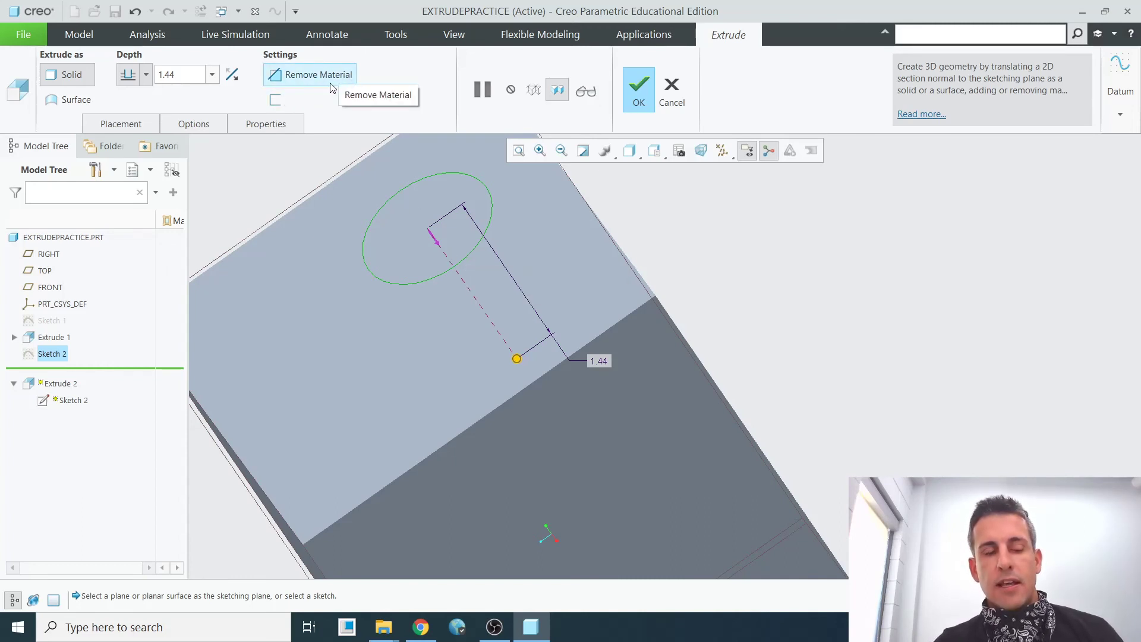
Step: Switch Extrude 2 to remove material with a 3.00-deep cut and confirm the hole
click(301, 80)
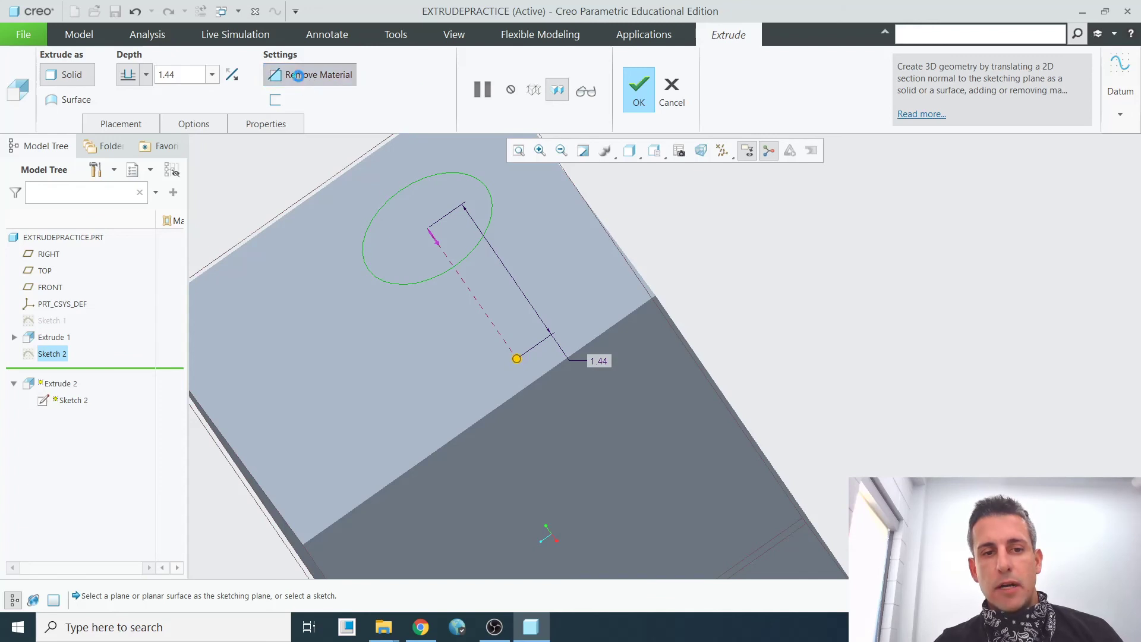
scroll(455, 348, down, 5)
middle_drag(438, 369, 440, 357)
scroll(497, 365, up, 3)
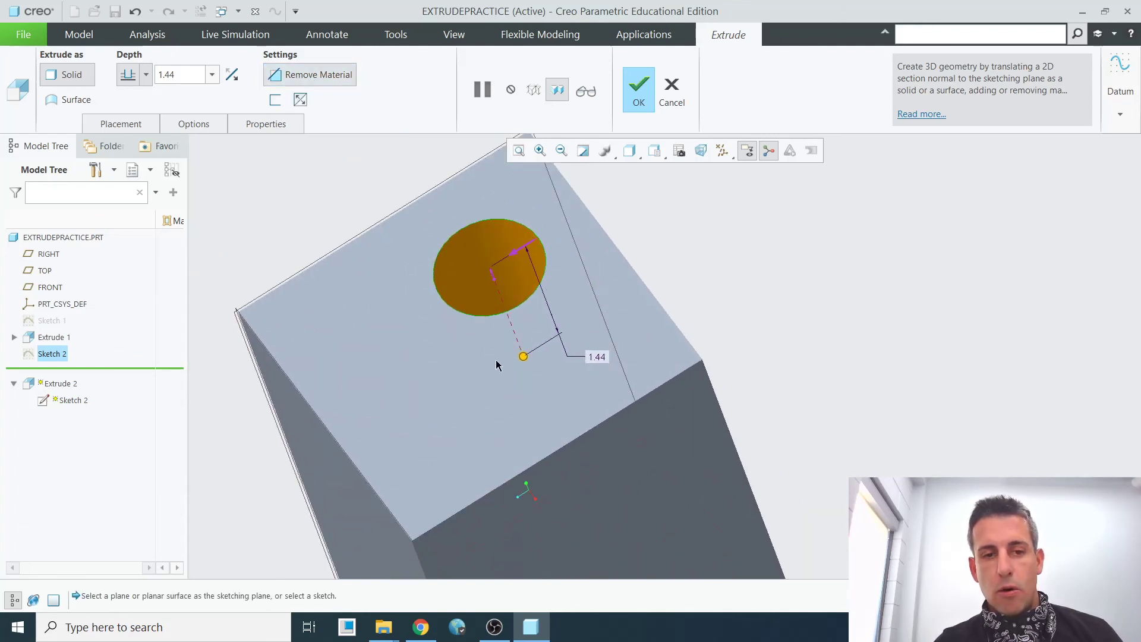
drag(546, 433, 572, 463)
scroll(550, 418, down, 3)
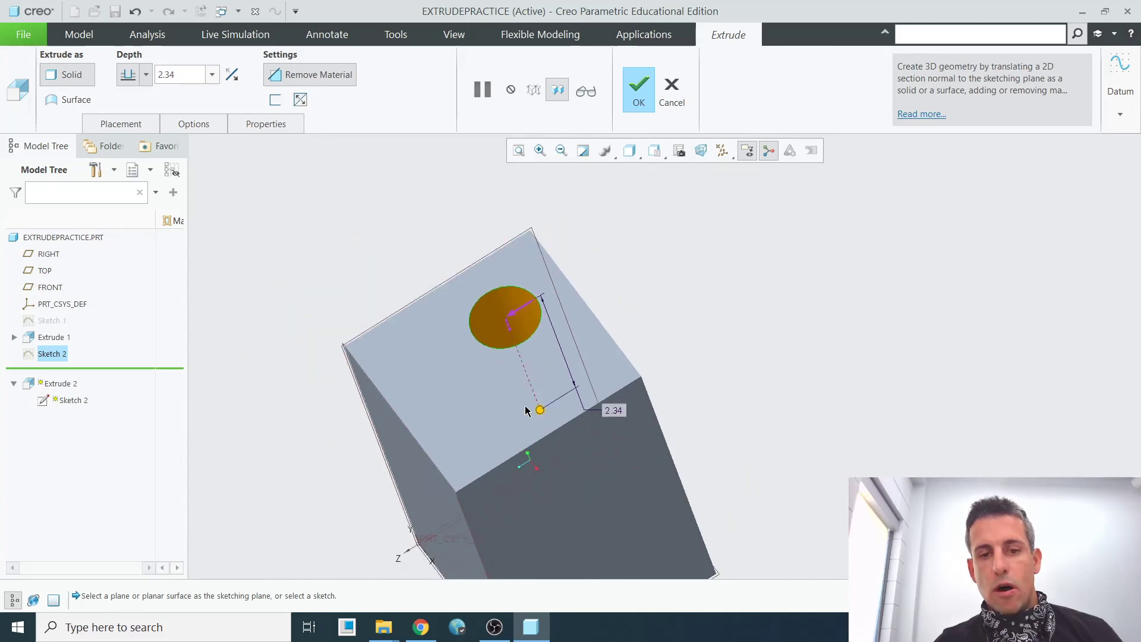
scroll(632, 422, up, 3)
double_click(600, 405)
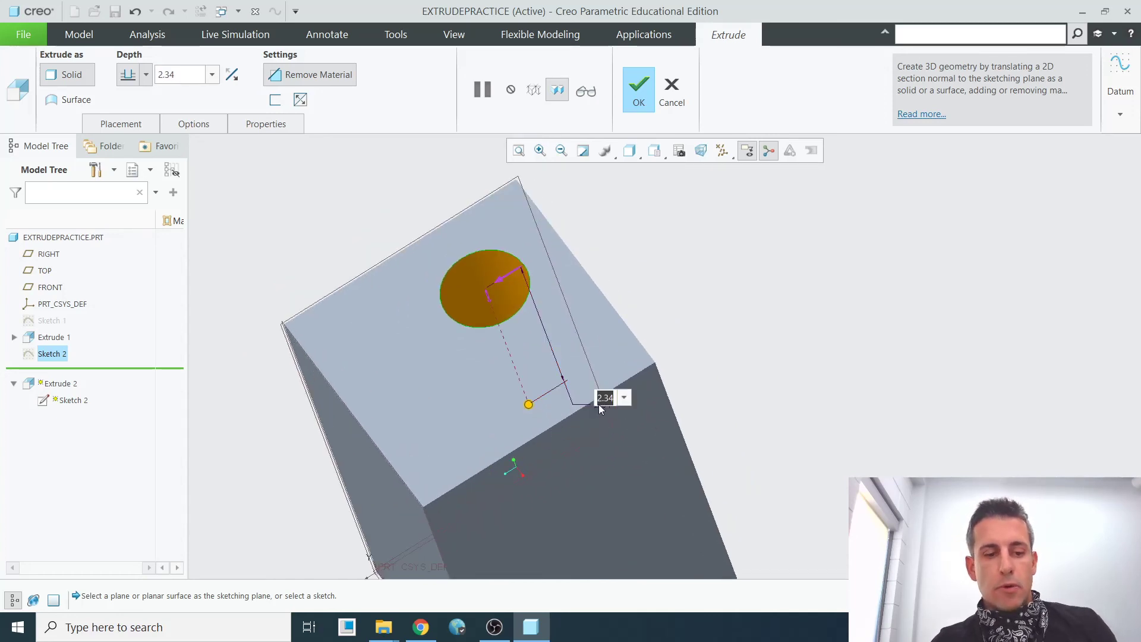
text(3)
key(Return)
middle_drag(561, 484, 531, 434)
middle_click(533, 432)
mouse_move(533, 388)
middle_down()
mouse_move(522, 349)
mouse_move(511, 365)
mouse_move(540, 372)
mouse_move(561, 400)
mouse_move(543, 408)
mouse_move(561, 461)
mouse_move(581, 426)
mouse_move(562, 391)
mouse_move(574, 346)
mouse_move(555, 389)
mouse_move(523, 387)
mouse_move(528, 373)
middle_up()
key(ctrl+d)
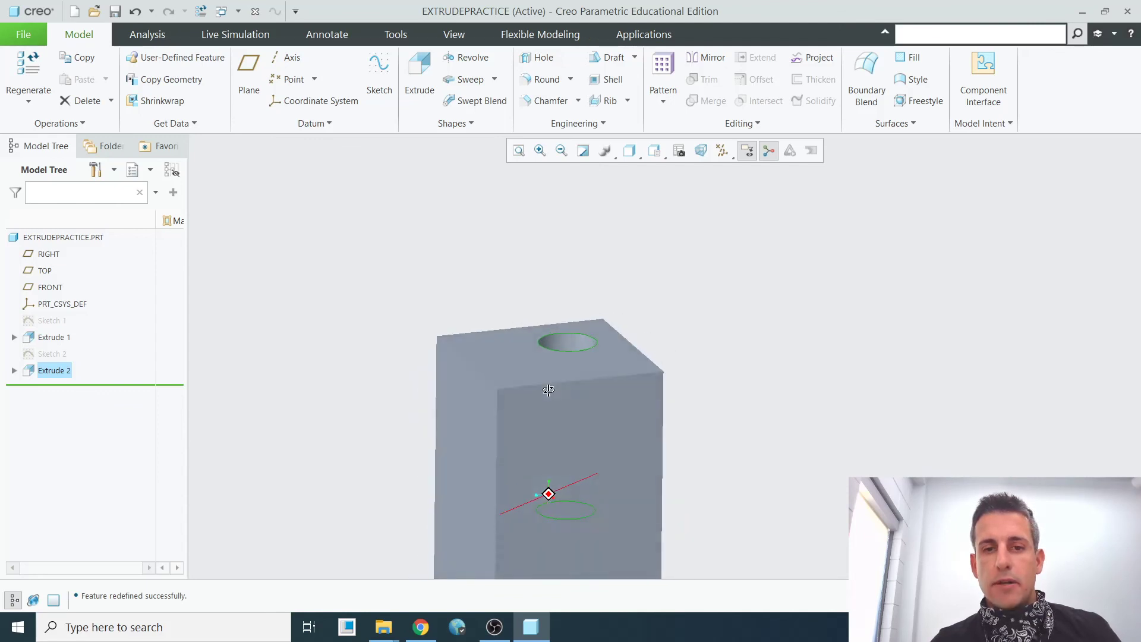
click(657, 152)
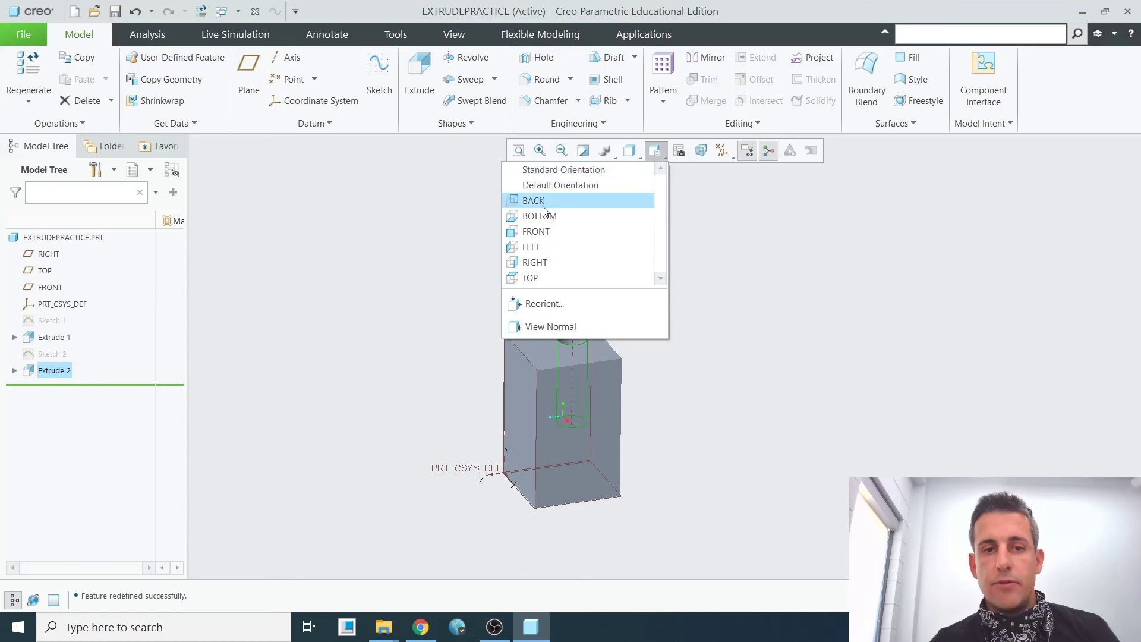
click(535, 278)
click(655, 152)
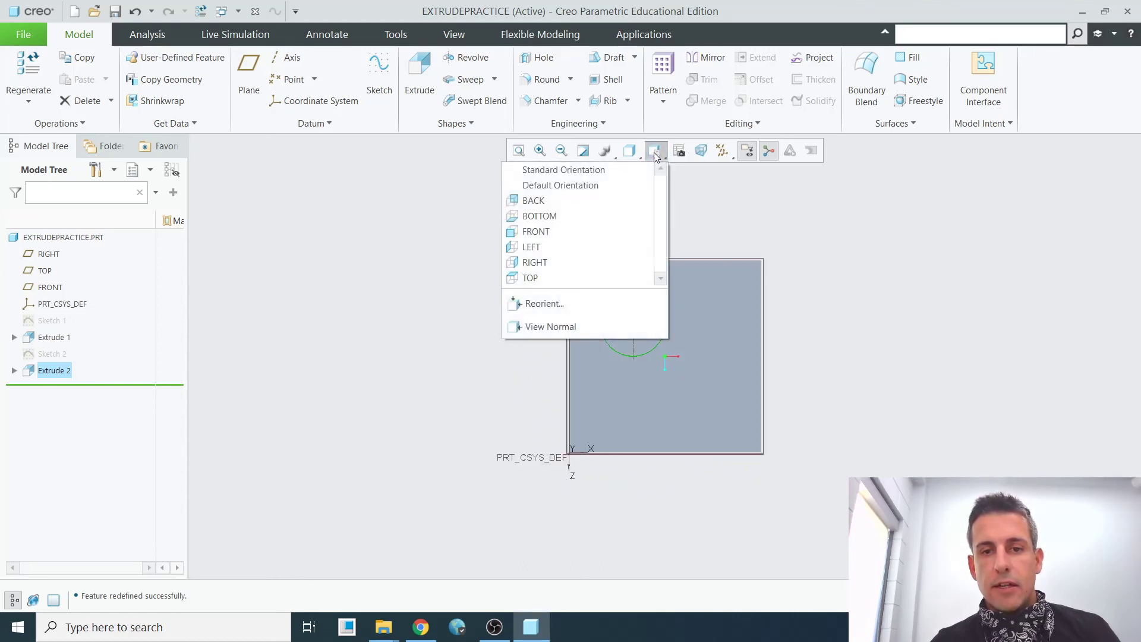
click(542, 262)
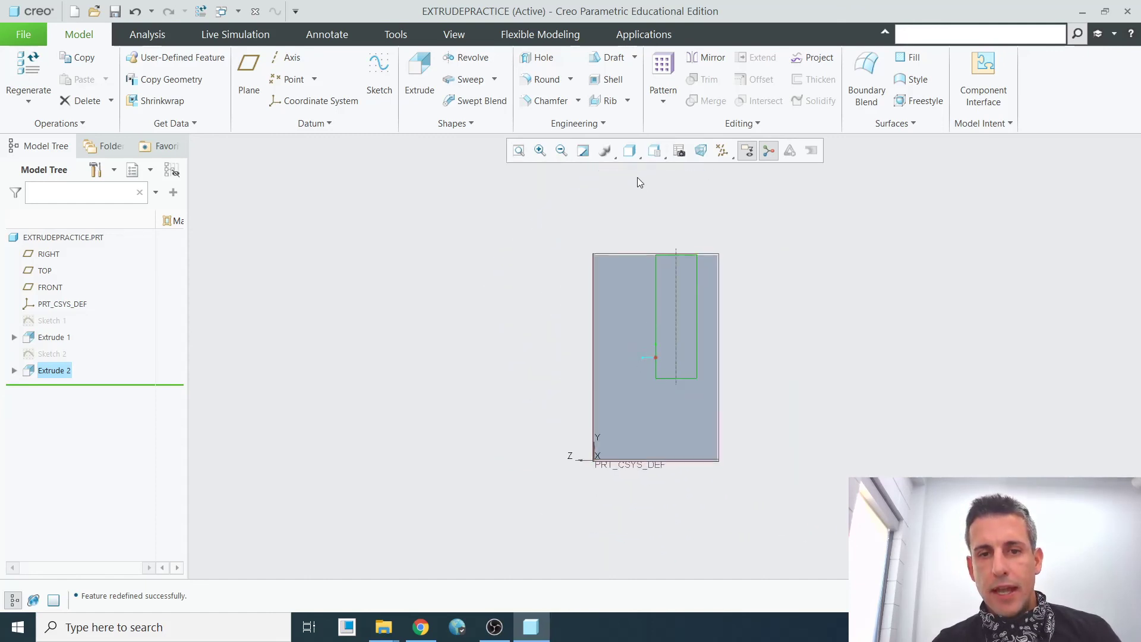
click(632, 154)
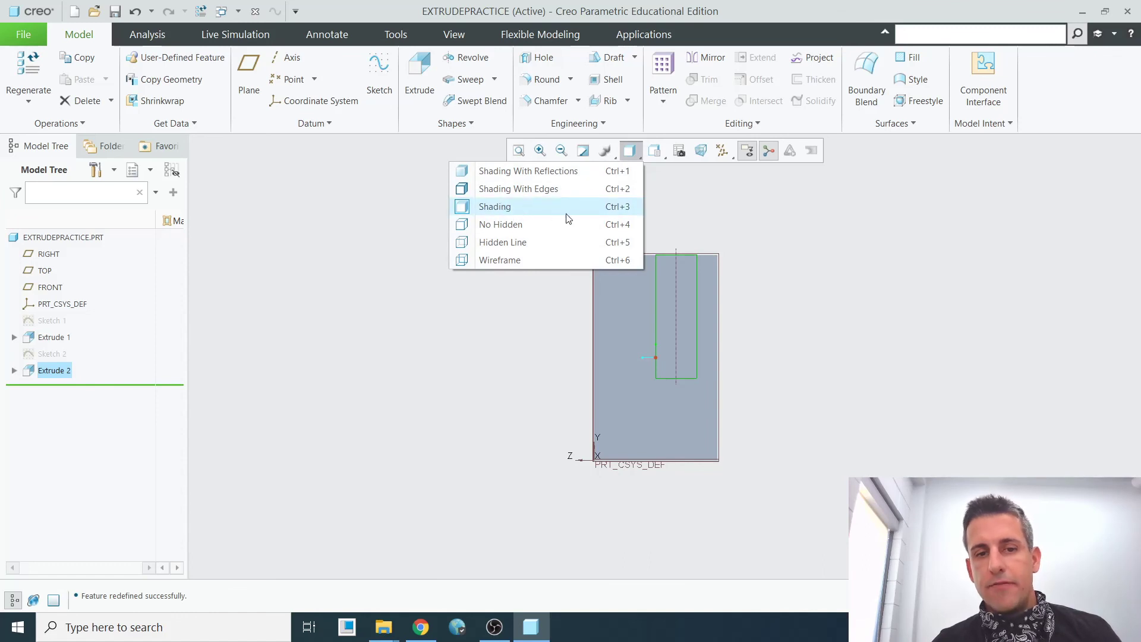
click(507, 265)
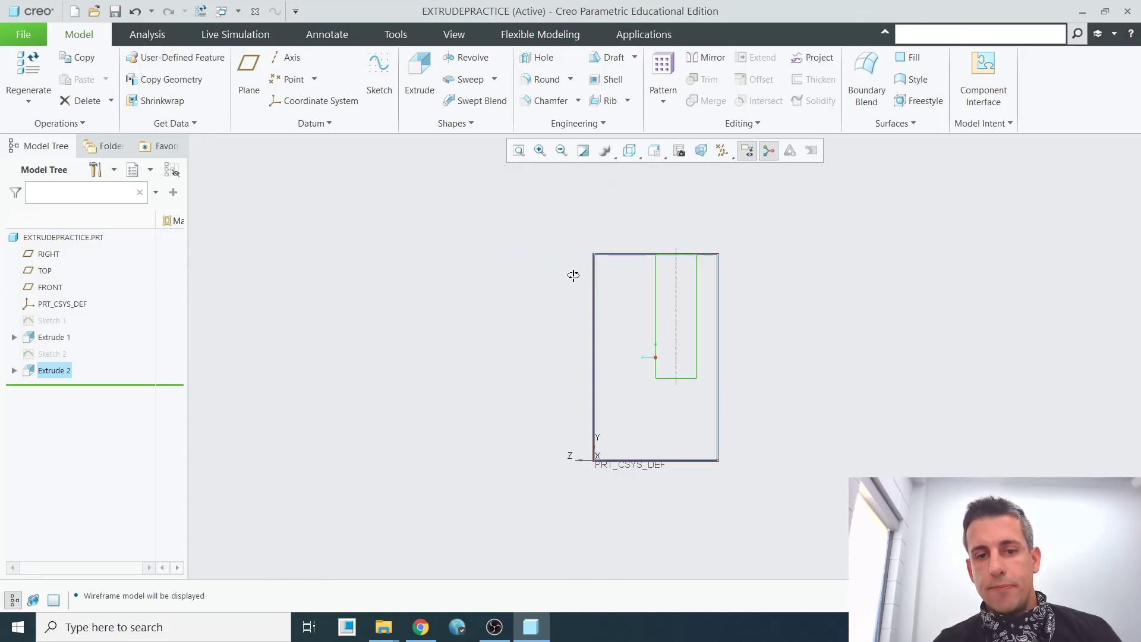
middle_drag(573, 274, 626, 286)
middle_drag(575, 343, 655, 231)
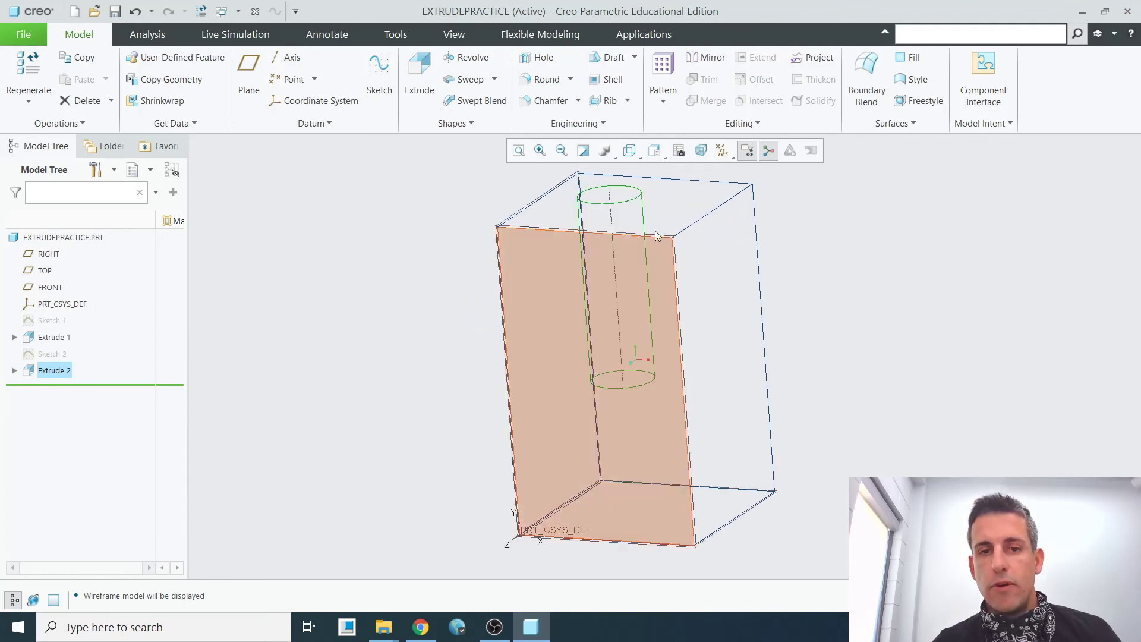
click(628, 155)
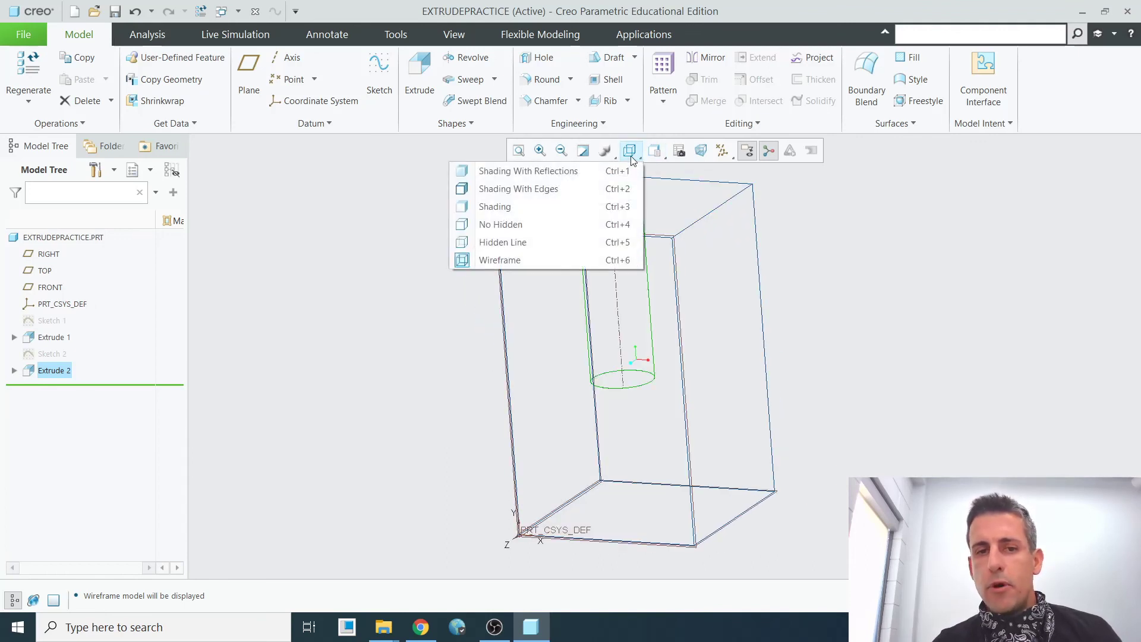
click(520, 207)
mouse_move(583, 265)
middle_down()
mouse_move(618, 357)
mouse_move(591, 365)
mouse_move(612, 368)
mouse_move(576, 358)
mouse_move(490, 292)
mouse_move(471, 326)
mouse_move(529, 271)
middle_up()
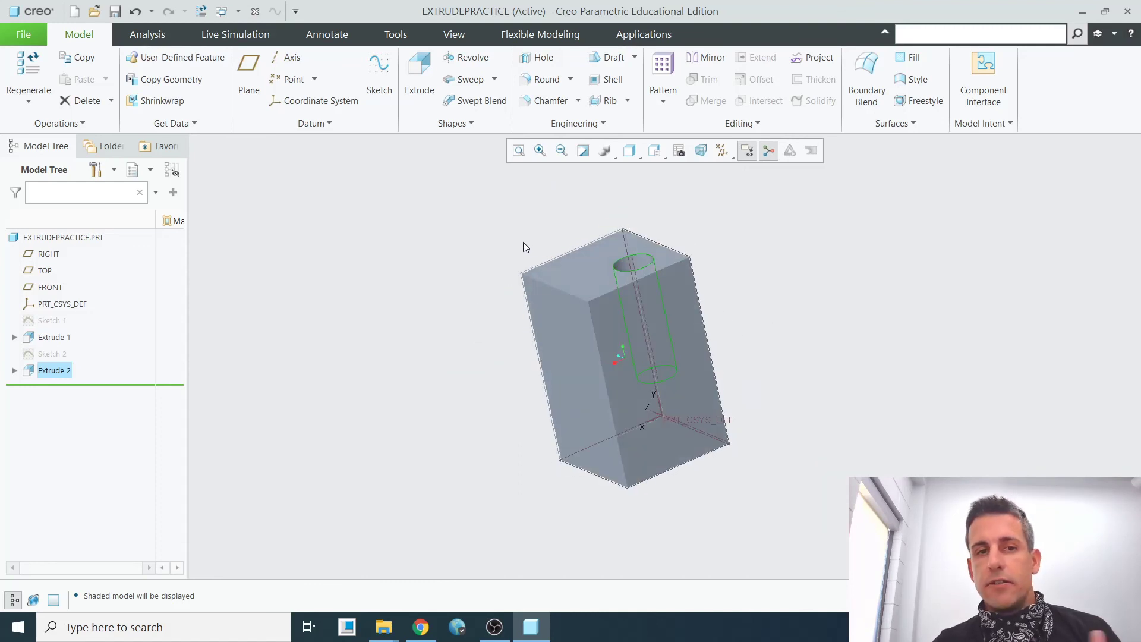